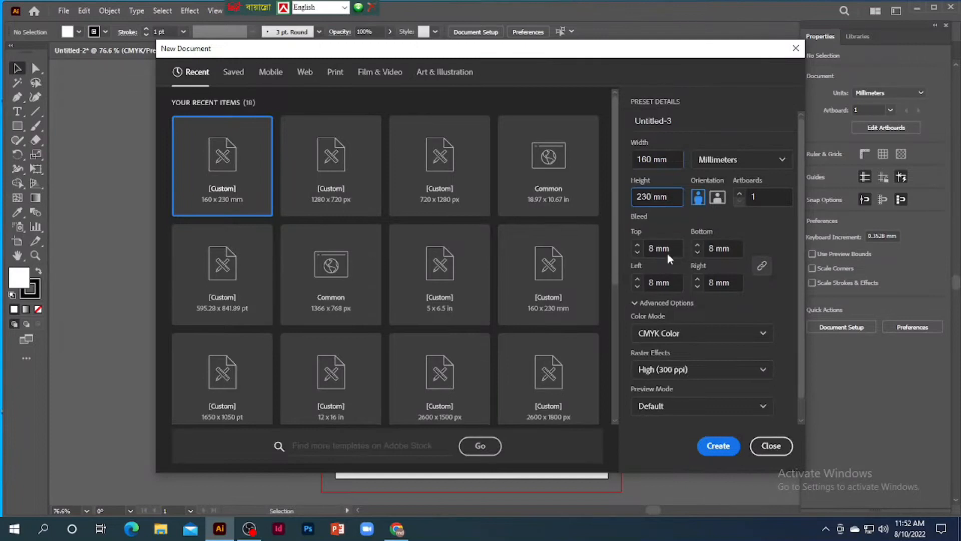
Create a 160 x 230 mm document with 8 mm bleed on all sides, CMYK color and High (300 ppi) raster effects
{"action": "double_click", "coordinate": [652, 248]}
{"action": "left_click", "coordinate": [712, 249]}
{"action": "double_click", "coordinate": [651, 283]}
{"action": "left_click", "coordinate": [709, 282]}
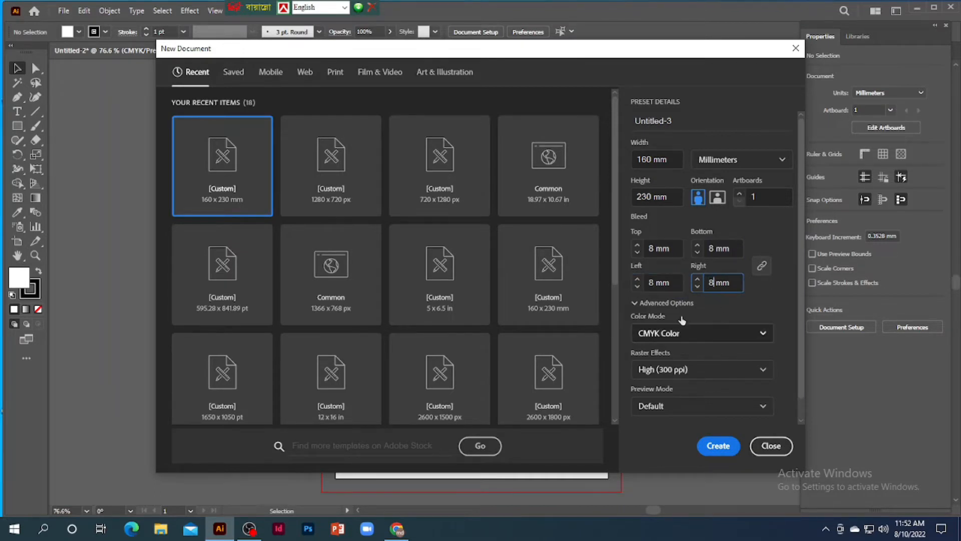
{"action": "left_click", "coordinate": [751, 332]}
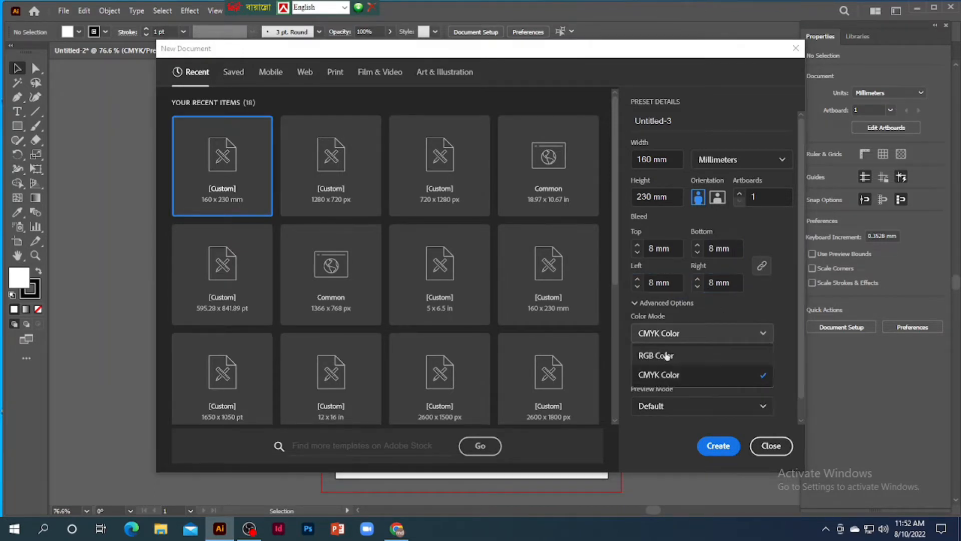
{"action": "left_click", "coordinate": [690, 376]}
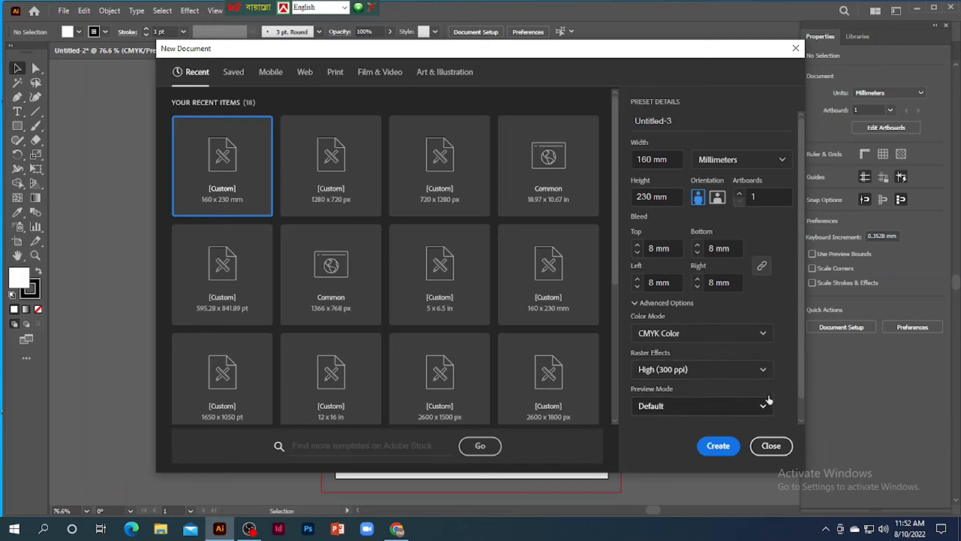
{"action": "left_click", "coordinate": [762, 370]}
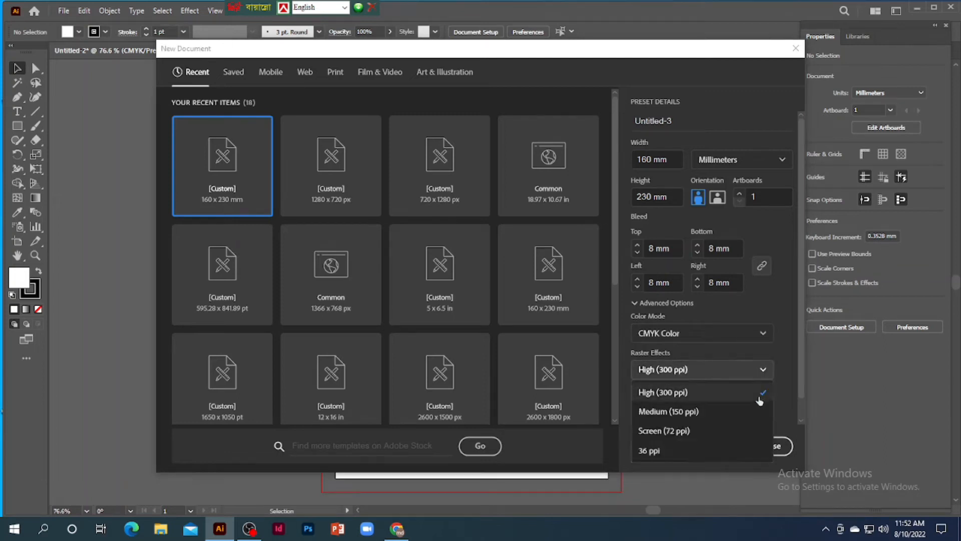
{"action": "left_click", "coordinate": [711, 392]}
{"action": "left_click", "coordinate": [718, 445]}
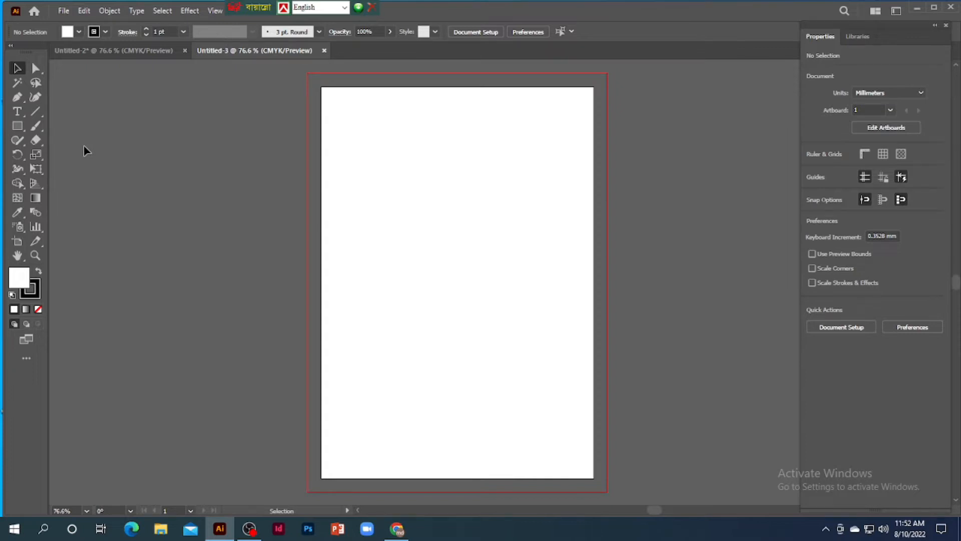
Try to draw a rectangle covering the whole artboard from corner to corner
{"action": "left_click", "coordinate": [17, 126]}
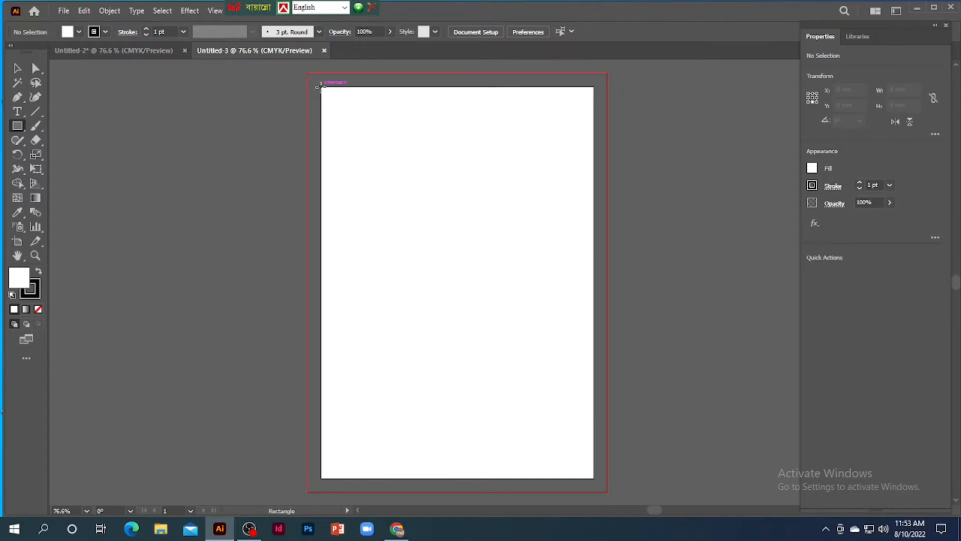
{"action": "left_click_drag", "start_coordinate": [321, 88], "coordinate": [594, 478]}
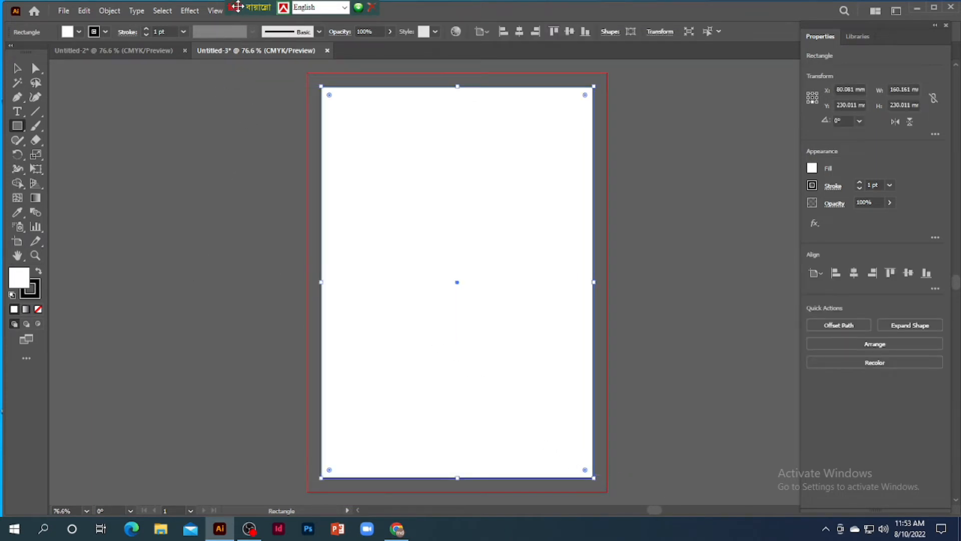
{"action": "left_click_drag", "start_coordinate": [237, 6], "coordinate": [370, 6]}
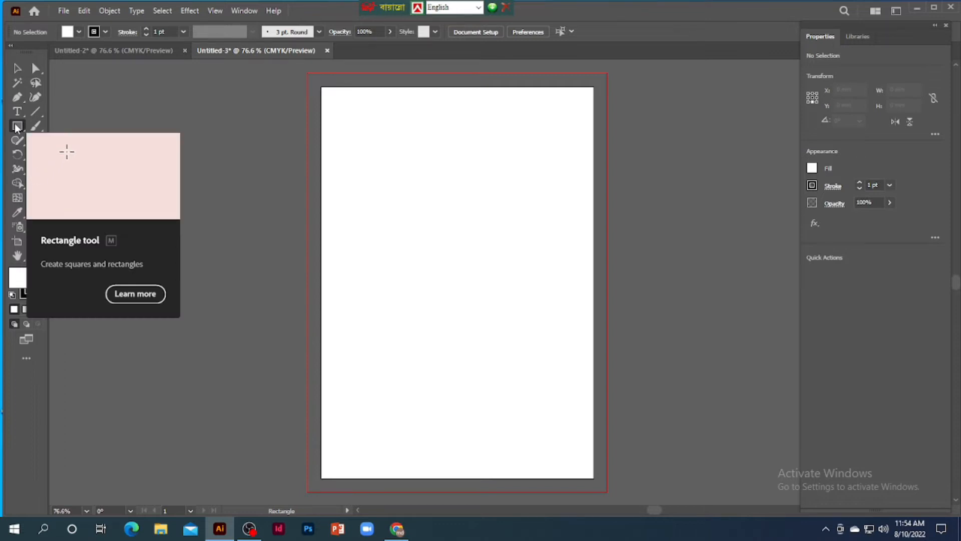
Create a rectangle exactly 160 mm wide and 230 mm high and align it with the artboard
{"action": "left_click", "coordinate": [371, 252]}
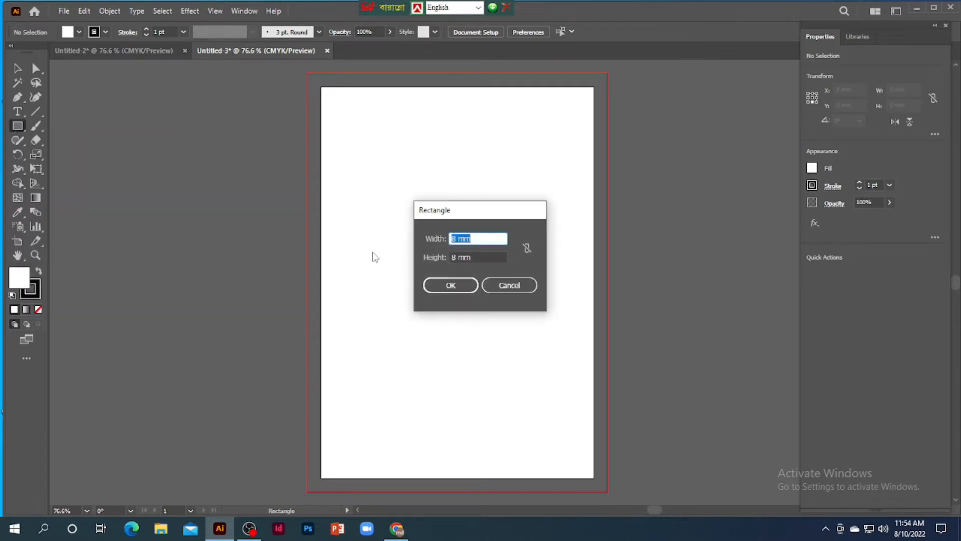
{"action": "double_click", "coordinate": [454, 239]}
{"action": "type", "text": "160"}
{"action": "double_click", "coordinate": [455, 257]}
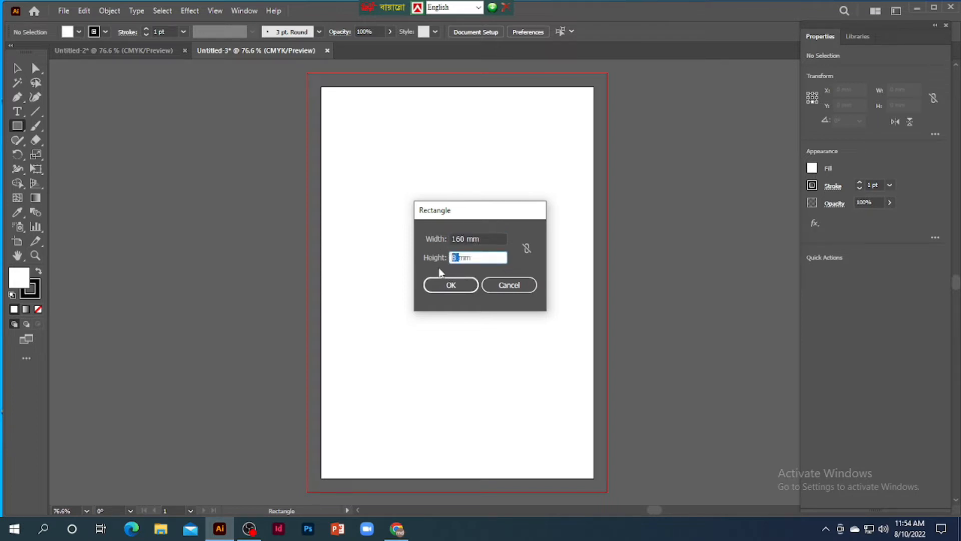
{"action": "type", "text": "230"}
{"action": "left_click", "coordinate": [452, 286]}
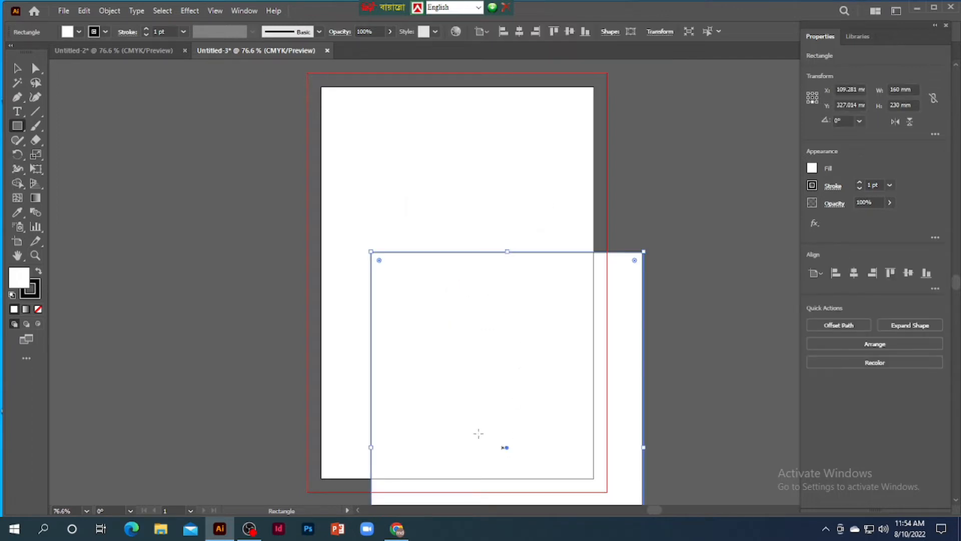
{"action": "left_click", "coordinate": [17, 68]}
{"action": "left_click_drag", "start_coordinate": [506, 451], "coordinate": [455, 286]}
Offset the rectangle's path inward to make a margin outline inside the artboard
{"action": "left_click", "coordinate": [109, 10]}
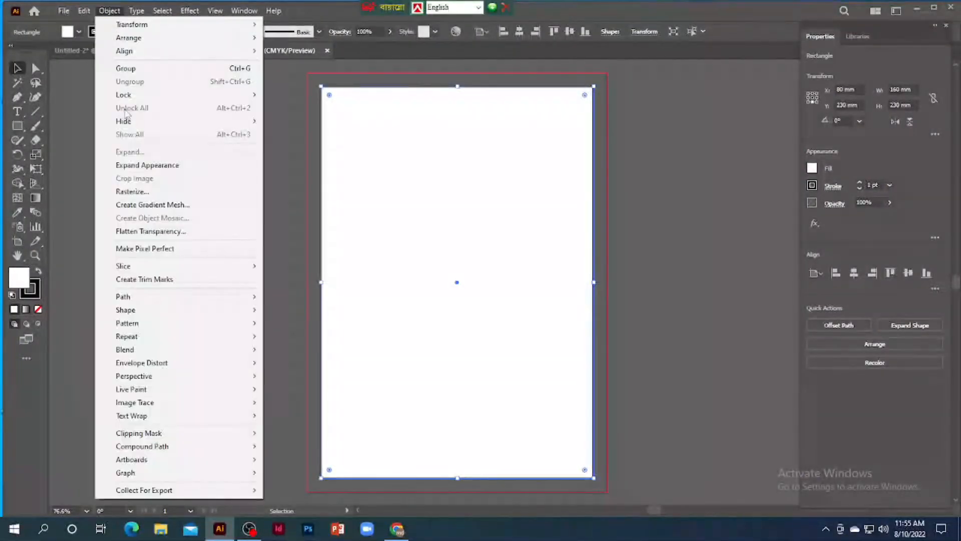
{"action": "mouse_move", "coordinate": [150, 300]}
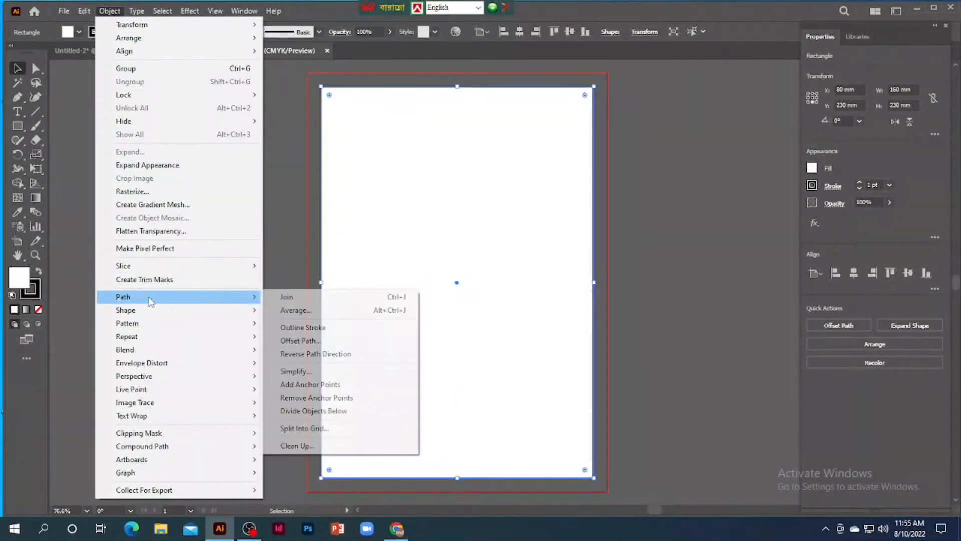
{"action": "left_click", "coordinate": [314, 341]}
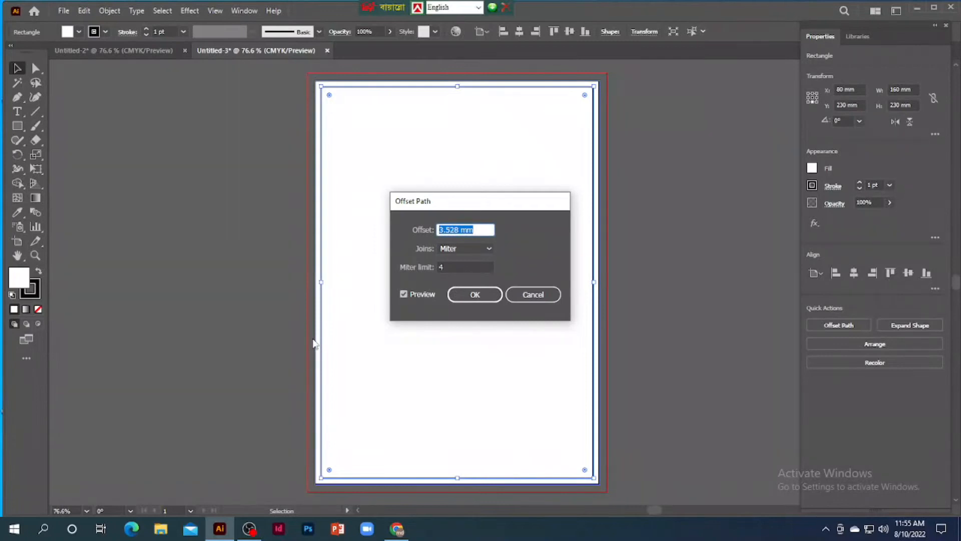
{"action": "left_click_drag", "start_coordinate": [458, 229], "coordinate": [440, 241]}
{"action": "type", "text": "-"}
{"action": "left_click", "coordinate": [473, 300]}
Give the artboard-sized rectangle a yellow fill and yellow stroke, and lock it
{"action": "left_click", "coordinate": [79, 32]}
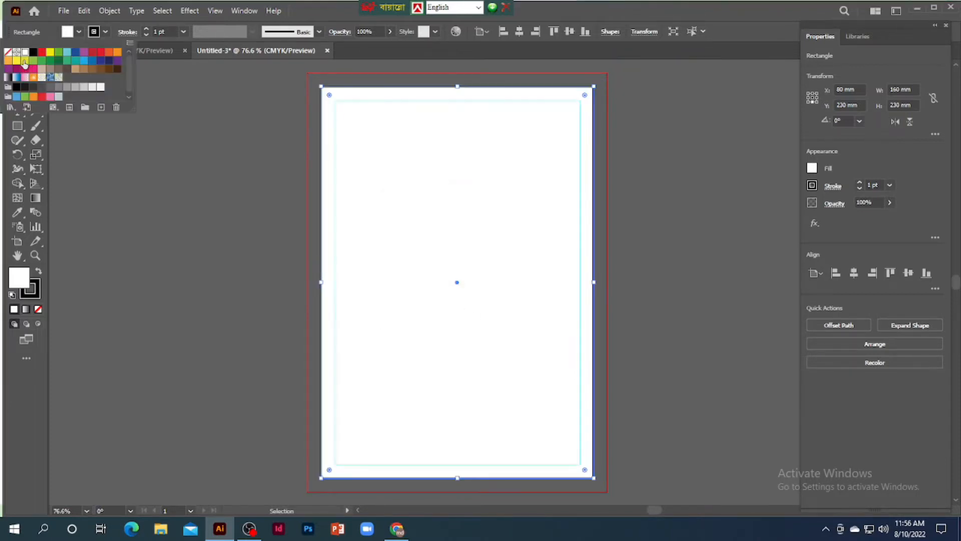
{"action": "left_click", "coordinate": [48, 54]}
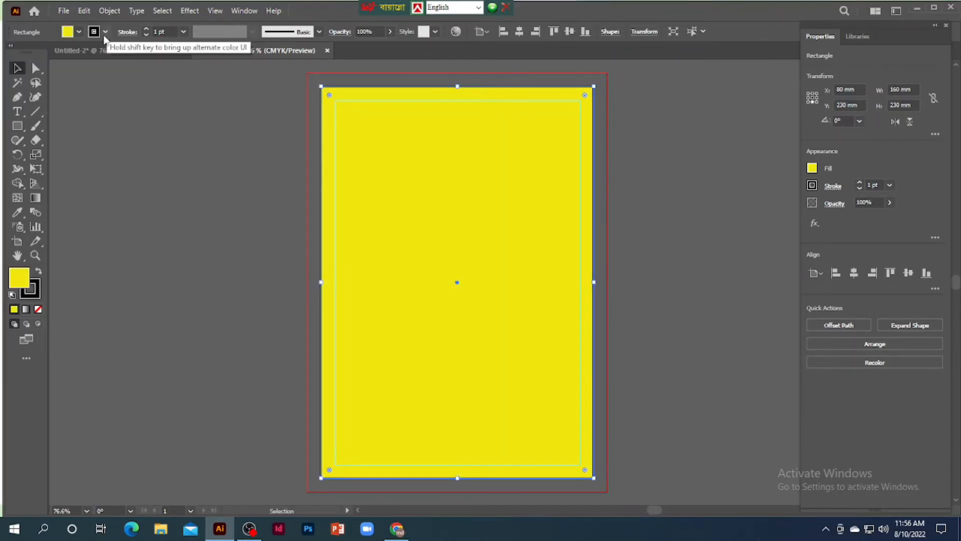
{"action": "left_click", "coordinate": [50, 53]}
{"action": "left_click", "coordinate": [170, 200]}
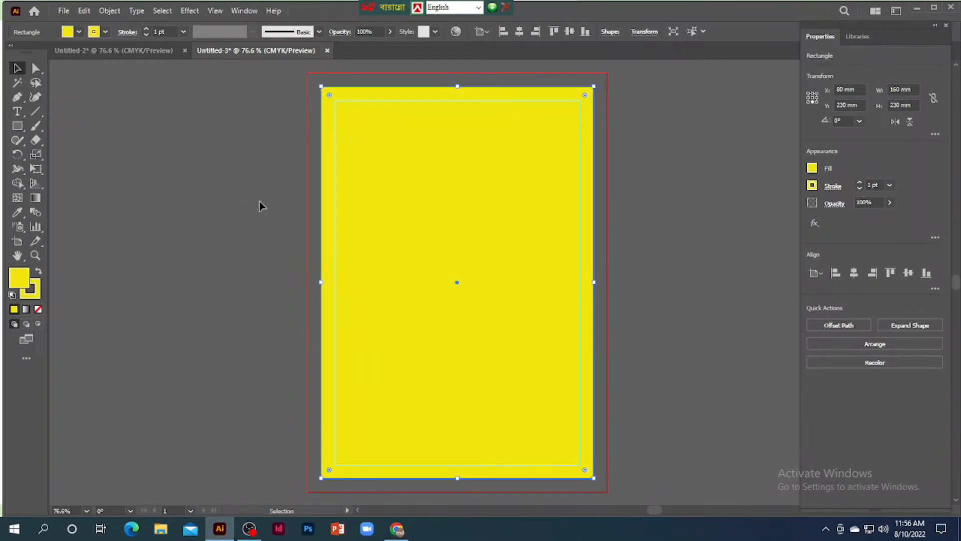
{"action": "key", "text": "ctrl+2"}
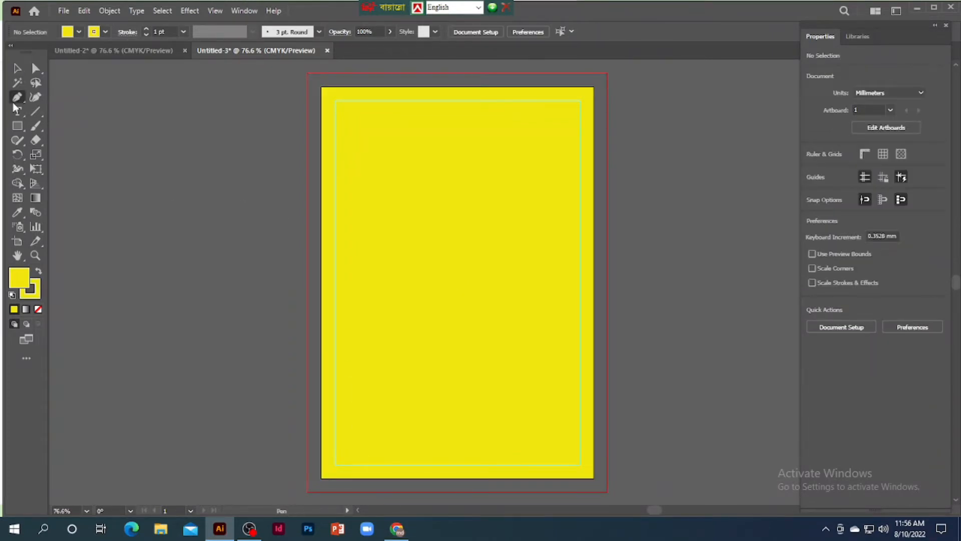
Draw a scalloped curve with the Pen tool across the middle of the artboard, from the left edge to the right edge, with three pointed peaks
{"action": "left_click", "coordinate": [17, 97]}
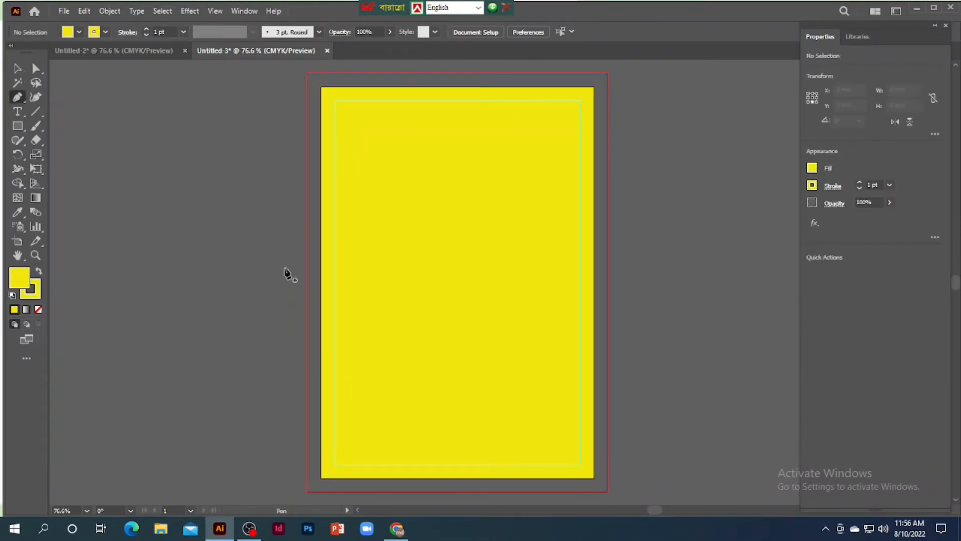
{"action": "left_click", "coordinate": [321, 301]}
{"action": "left_click_drag", "start_coordinate": [409, 252], "coordinate": [426, 196]}
{"action": "left_click", "coordinate": [410, 252]}
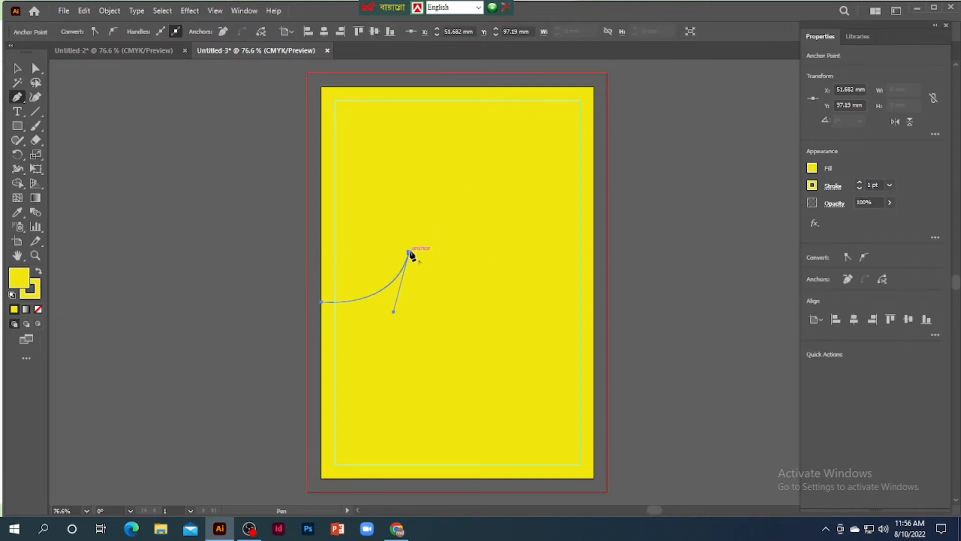
{"action": "left_click", "coordinate": [462, 252]}
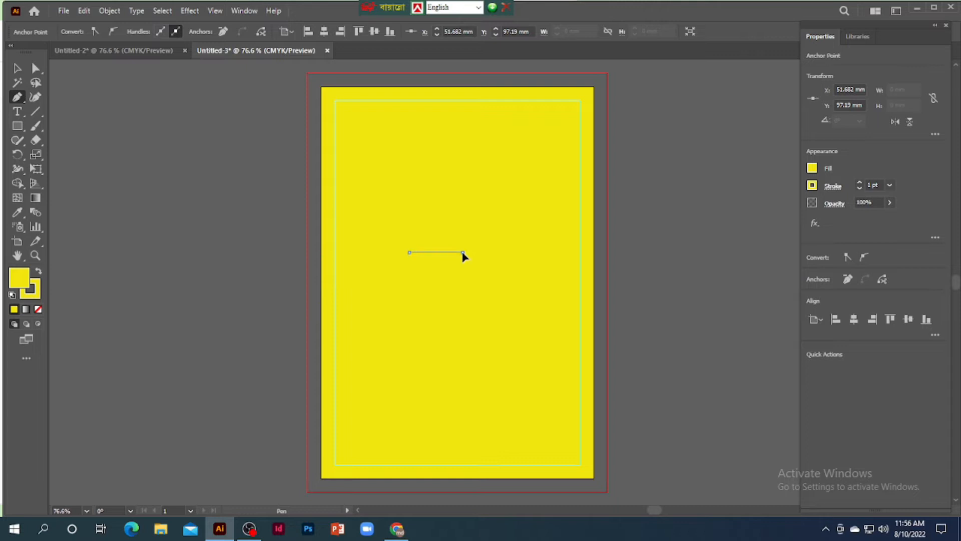
{"action": "left_click_drag", "start_coordinate": [463, 252], "coordinate": [490, 218]}
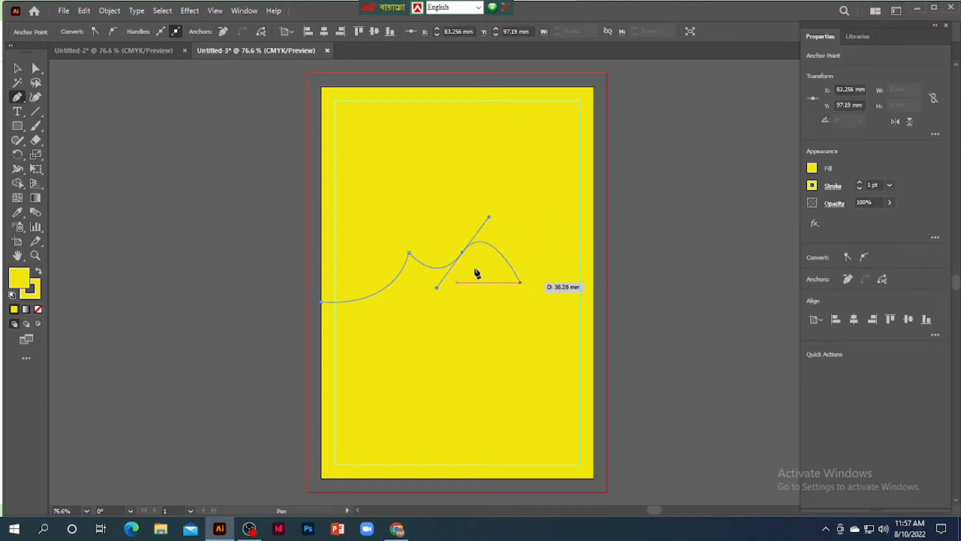
{"action": "left_click", "coordinate": [463, 252]}
{"action": "left_click_drag", "start_coordinate": [539, 286], "coordinate": [594, 267]}
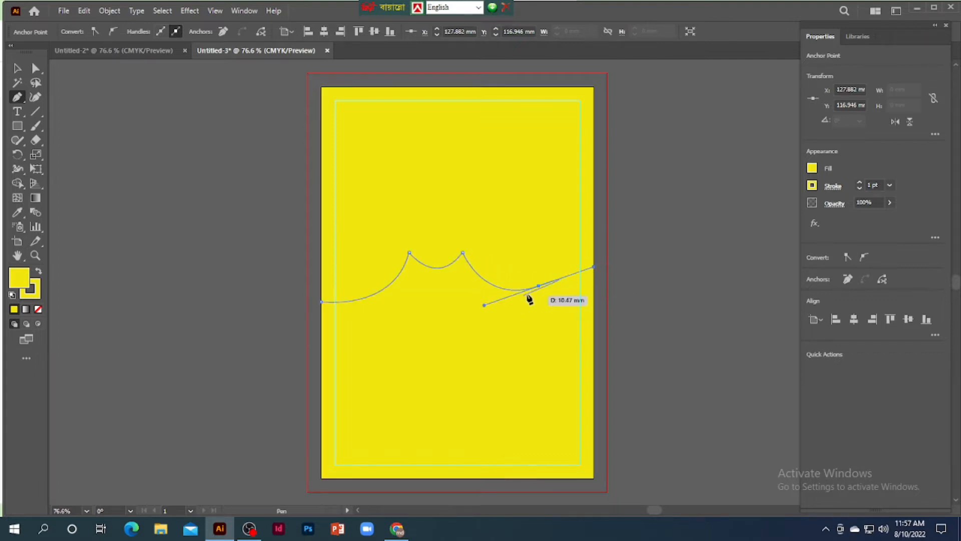
{"action": "left_click_drag", "start_coordinate": [538, 285], "coordinate": [627, 294]}
{"action": "key", "text": "ctrl+z"}
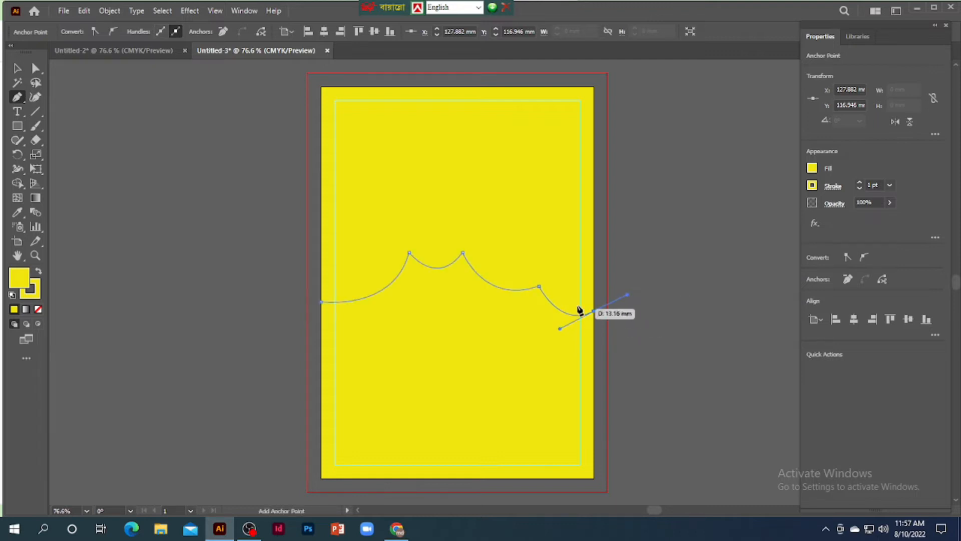
Move the scalloped curve straight up the artboard so its lower edge sits at about Y 117.5 mm
{"action": "left_click", "coordinate": [17, 68]}
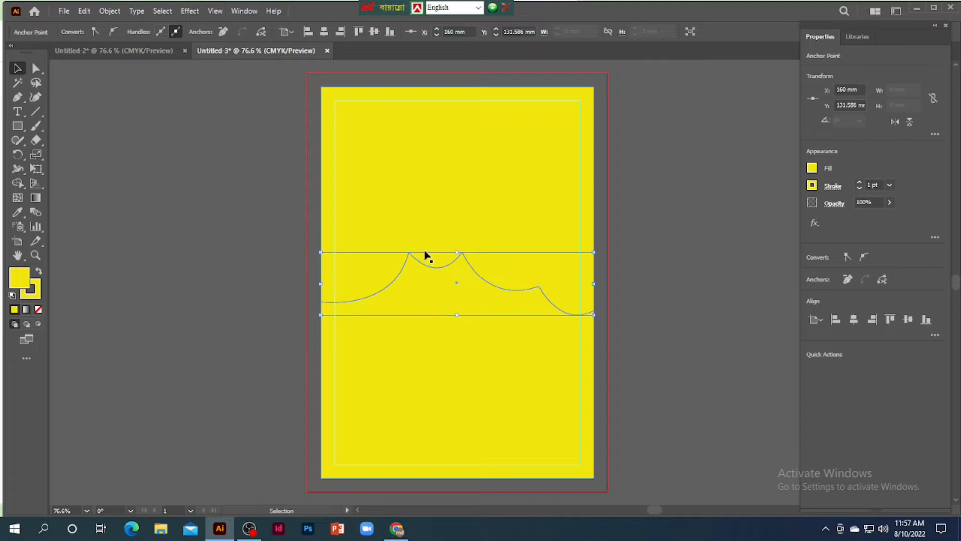
{"action": "left_click_drag", "start_coordinate": [425, 257], "coordinate": [446, 251]}
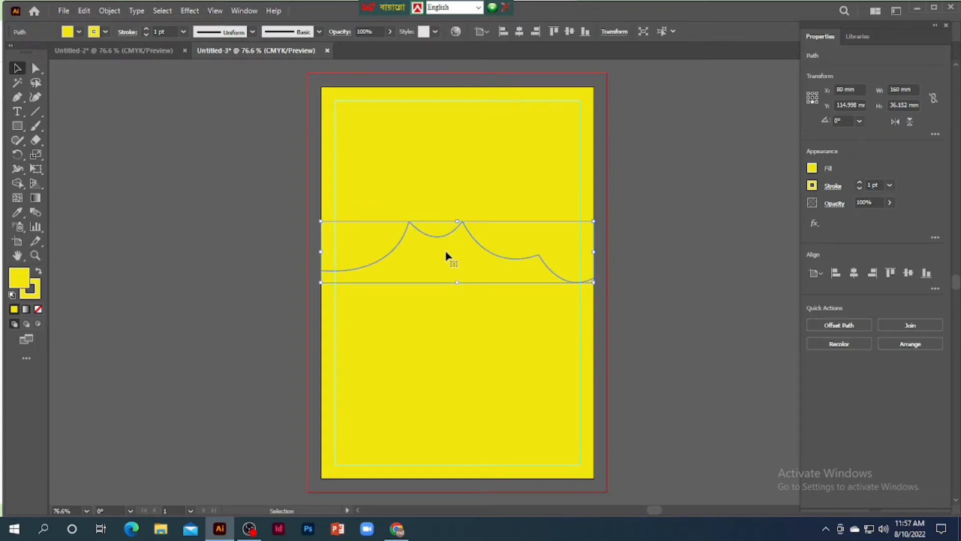
{"action": "key", "text": "Down"}
{"action": "key", "text": "Down"}
{"action": "key", "text": "Down"}
{"action": "key", "text": "Down"}
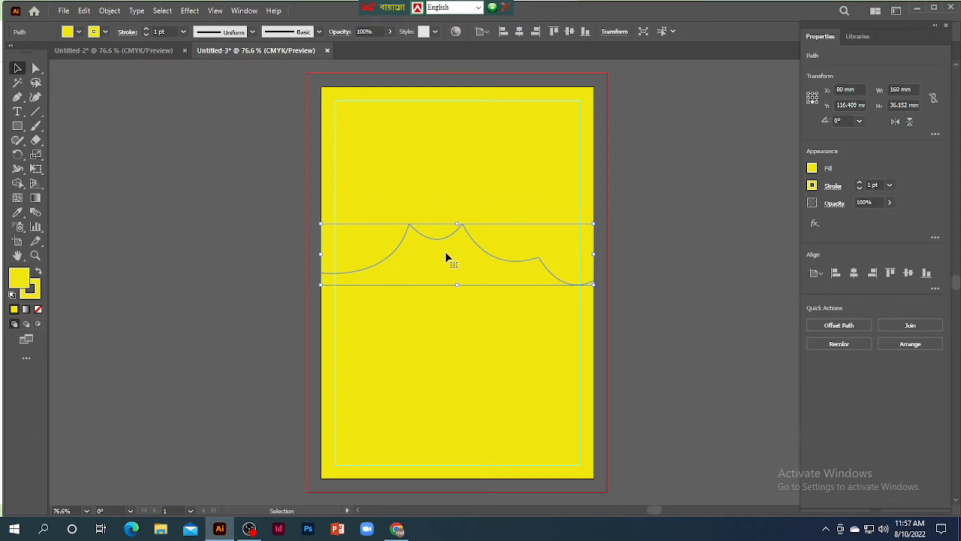
{"action": "key", "text": "Down"}
{"action": "key", "text": "Down"}
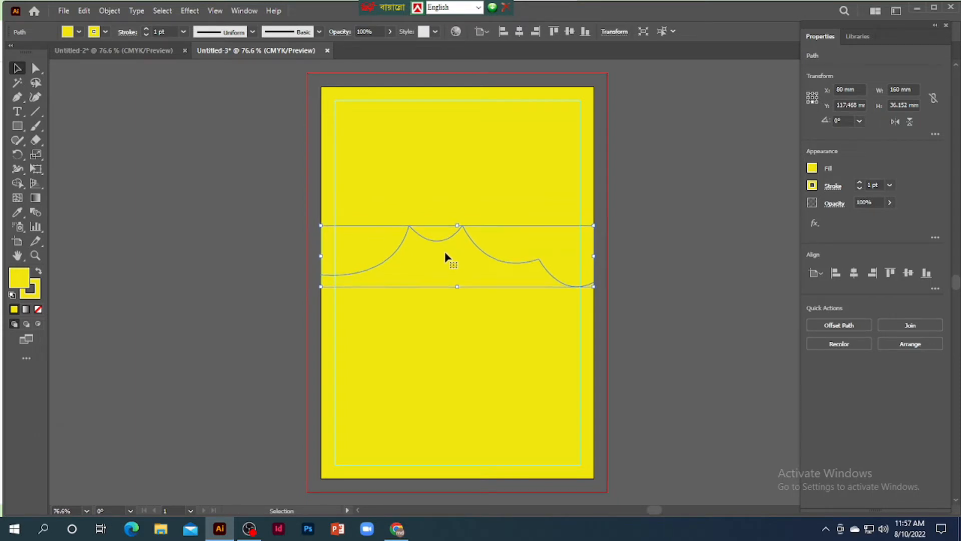
Extend the scalloped curve with the Pen tool through both lower artboard corners and close it into a shape
{"action": "left_click", "coordinate": [17, 96]}
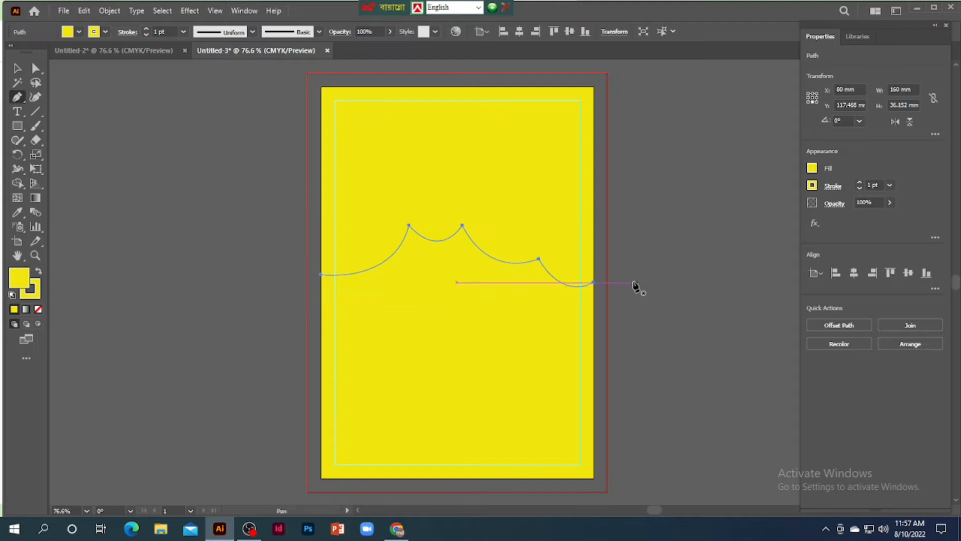
{"action": "left_click_drag", "start_coordinate": [594, 284], "coordinate": [598, 480]}
{"action": "left_click", "coordinate": [594, 479]}
{"action": "left_click", "coordinate": [321, 479]}
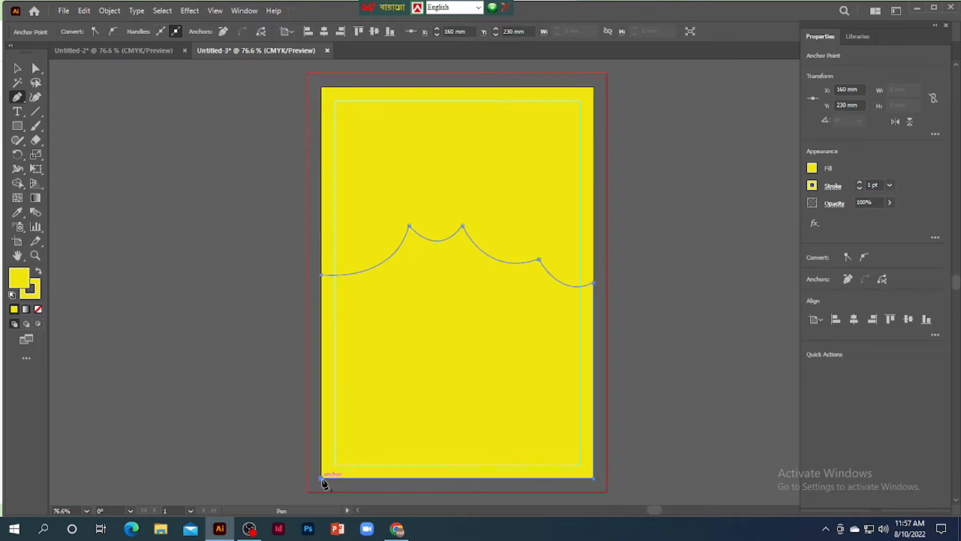
{"action": "left_click", "coordinate": [321, 275]}
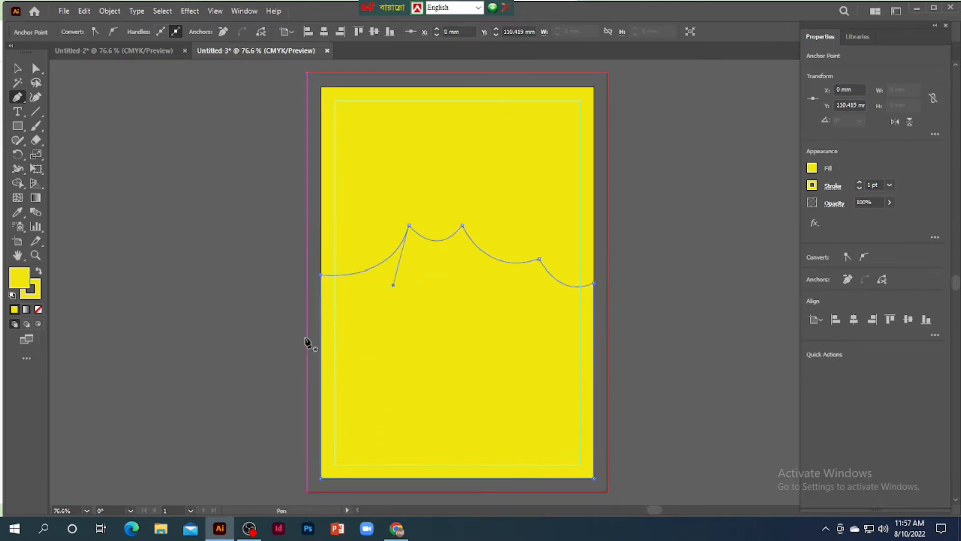
Fill the closed scalloped shape with white
{"action": "left_click", "coordinate": [16, 68]}
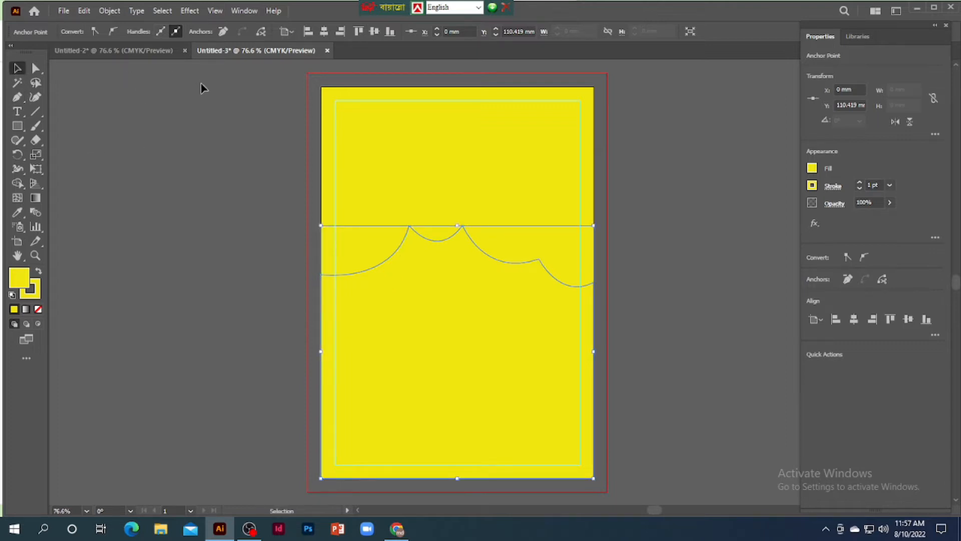
{"action": "left_click", "coordinate": [812, 170]}
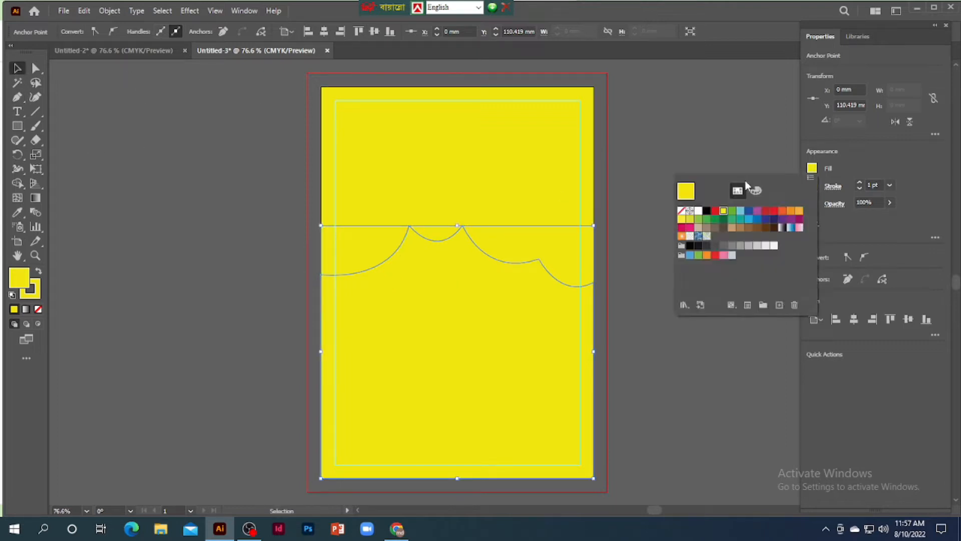
{"action": "left_click", "coordinate": [698, 211]}
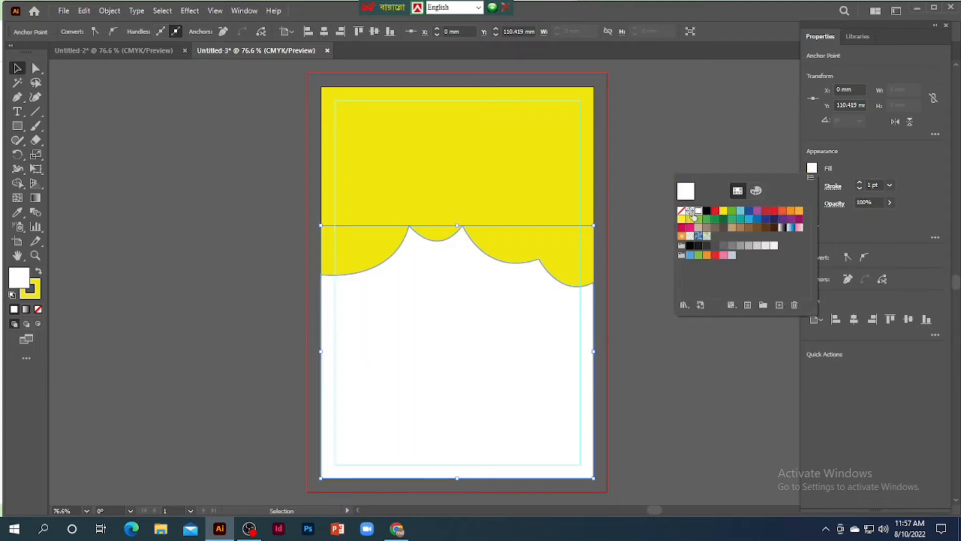
Try pasting a copy of the selected part of the white scalloped shape behind it and offsetting the copy upward
{"action": "left_click", "coordinate": [83, 11]}
{"action": "left_click", "coordinate": [108, 69]}
{"action": "left_click", "coordinate": [83, 11]}
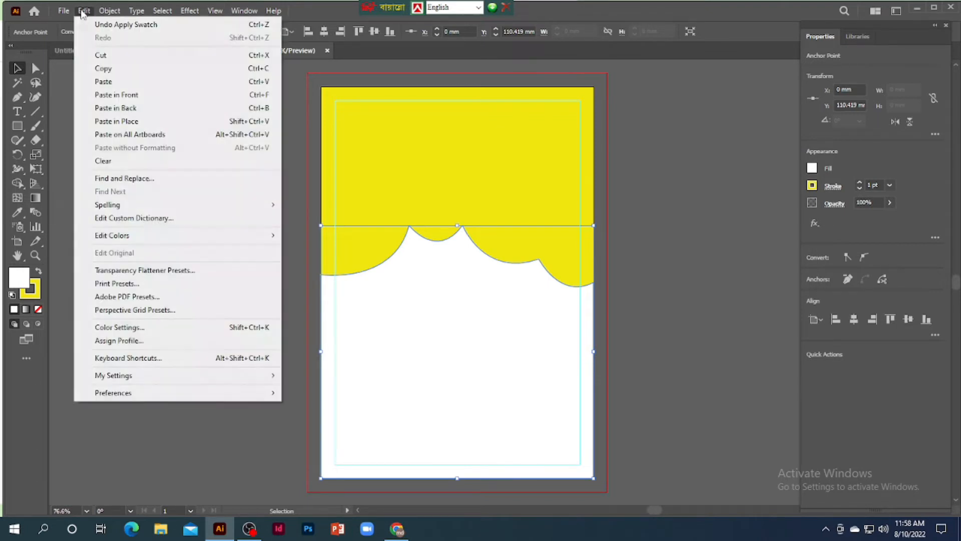
{"action": "left_click", "coordinate": [116, 108]}
{"action": "key", "text": "shift+Up"}
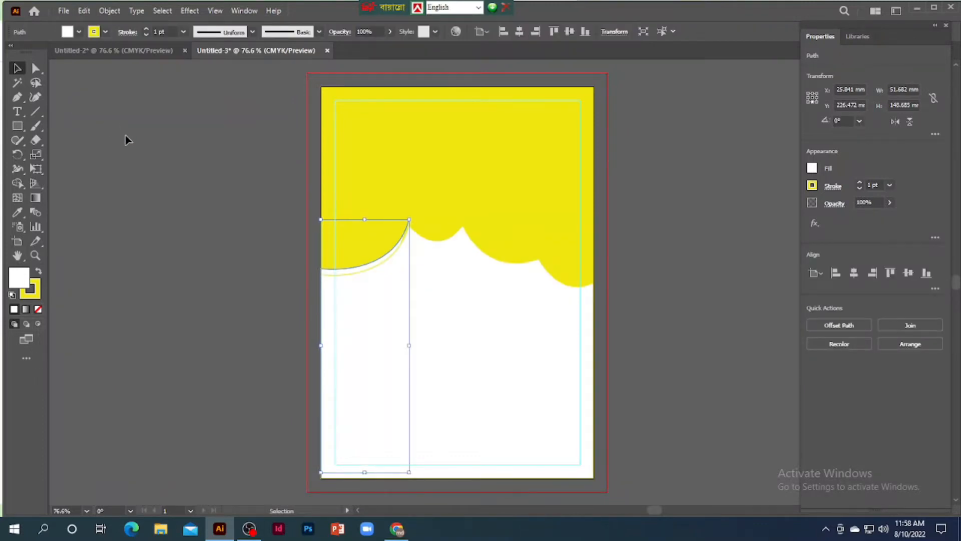
{"action": "key", "text": "shift+Down"}
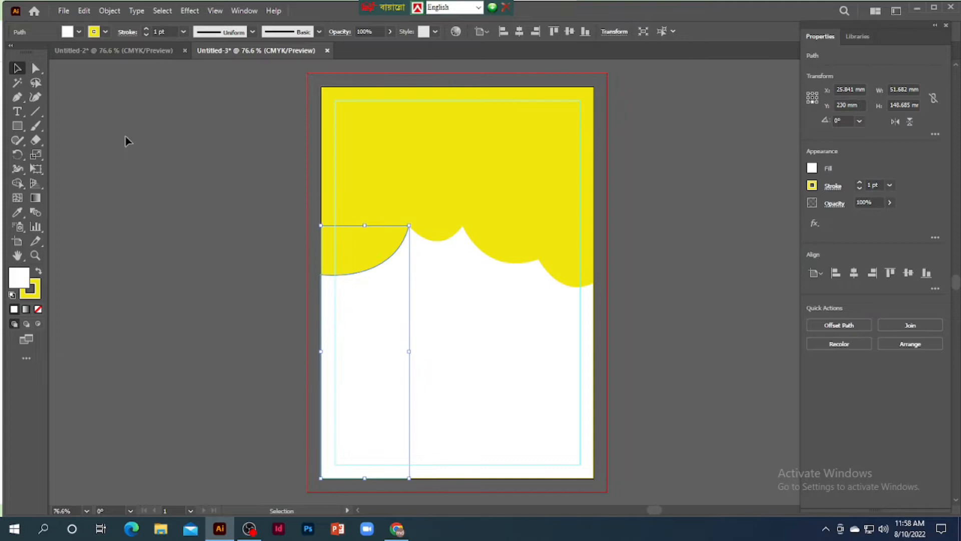
{"action": "left_click", "coordinate": [126, 141]}
Place a copy of the entire white scalloped shape behind the original and raise it to about Y 222.6 mm
{"action": "left_click", "coordinate": [527, 333]}
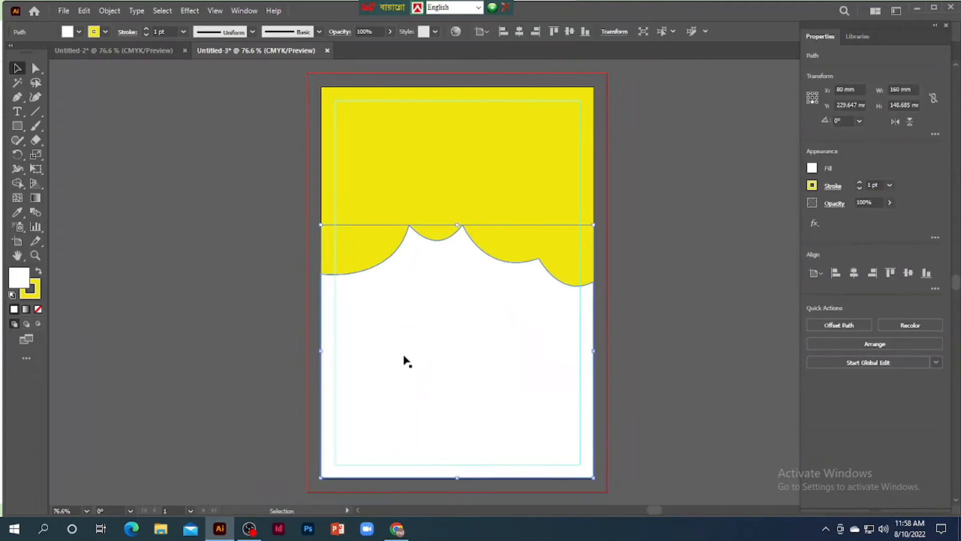
{"action": "key", "text": "shift+Up"}
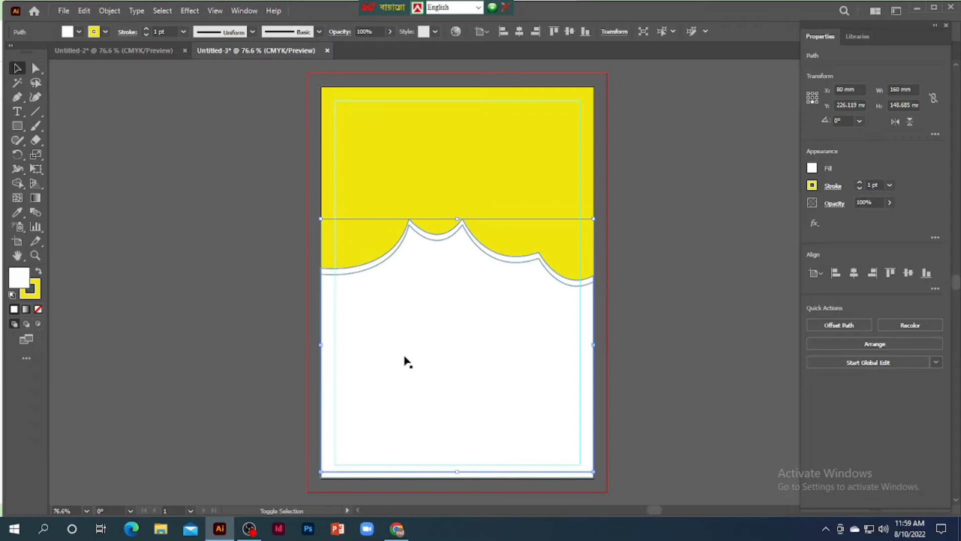
{"action": "key", "text": "shift+Up"}
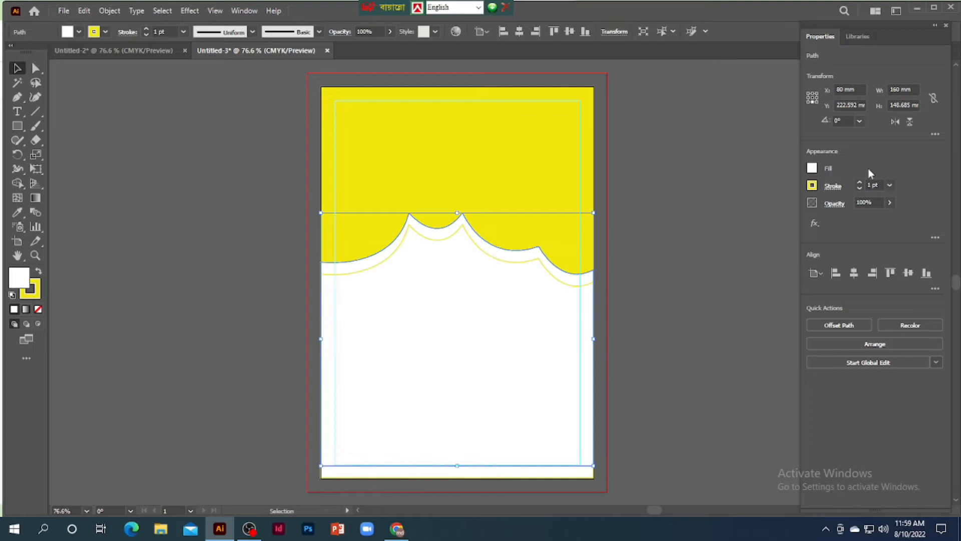
Fill the raised scalloped copy behind the white shape with red and deselect it
{"action": "left_click", "coordinate": [812, 168]}
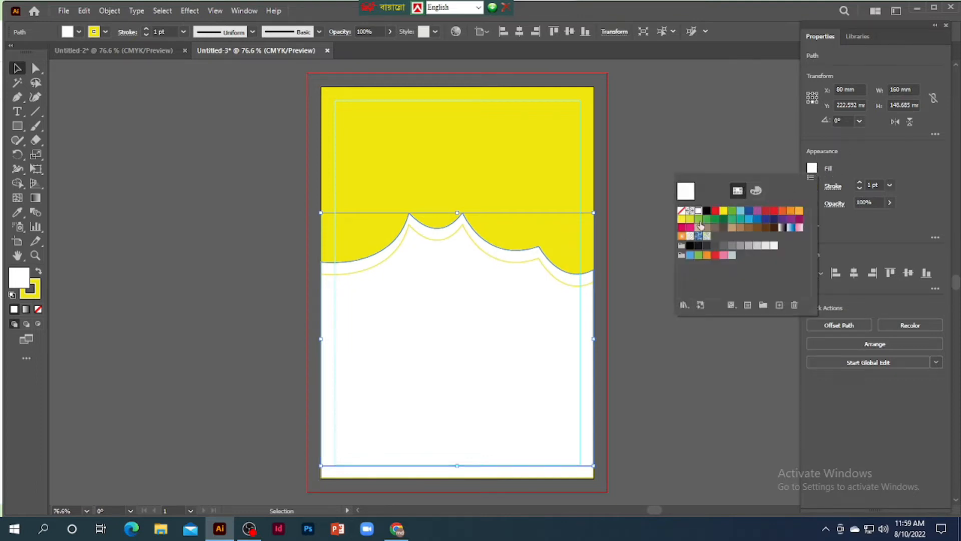
{"action": "left_click", "coordinate": [716, 212]}
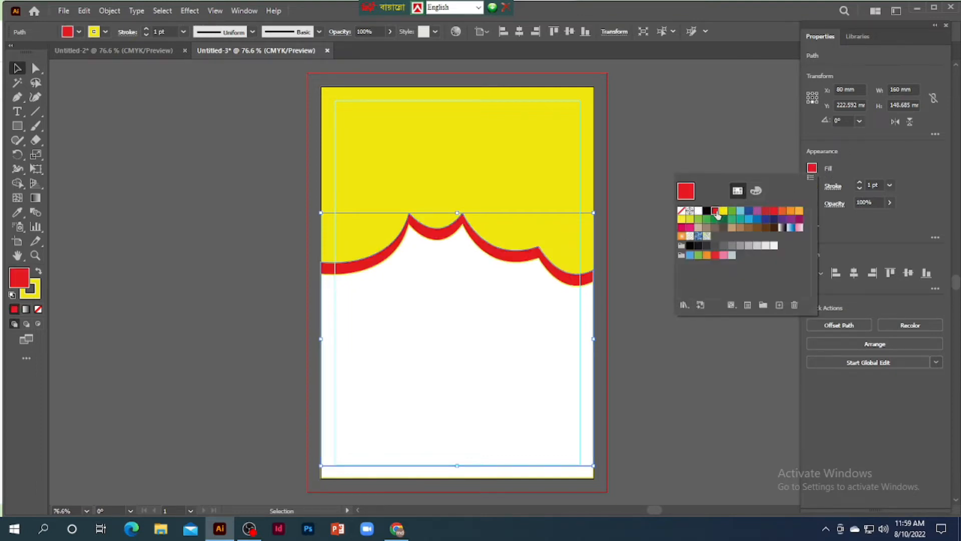
{"action": "left_click", "coordinate": [650, 376]}
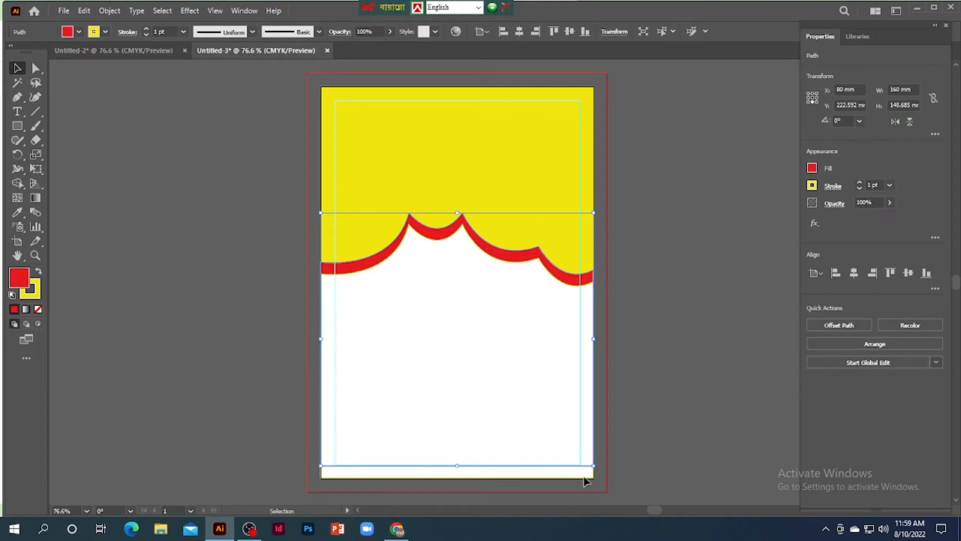
{"action": "left_click", "coordinate": [653, 444]}
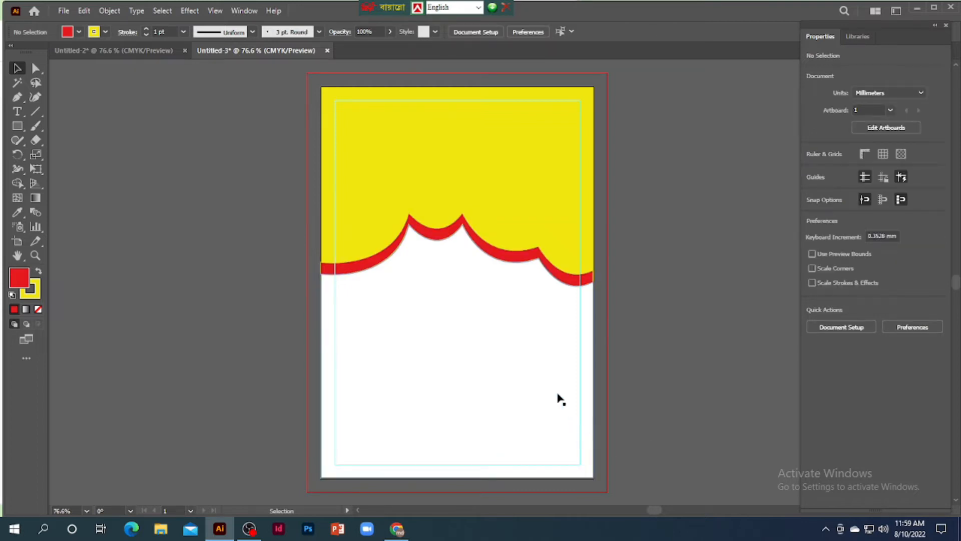
Nudge the red scalloped shape slightly right to X 80.353 mm
{"action": "left_click", "coordinate": [494, 254]}
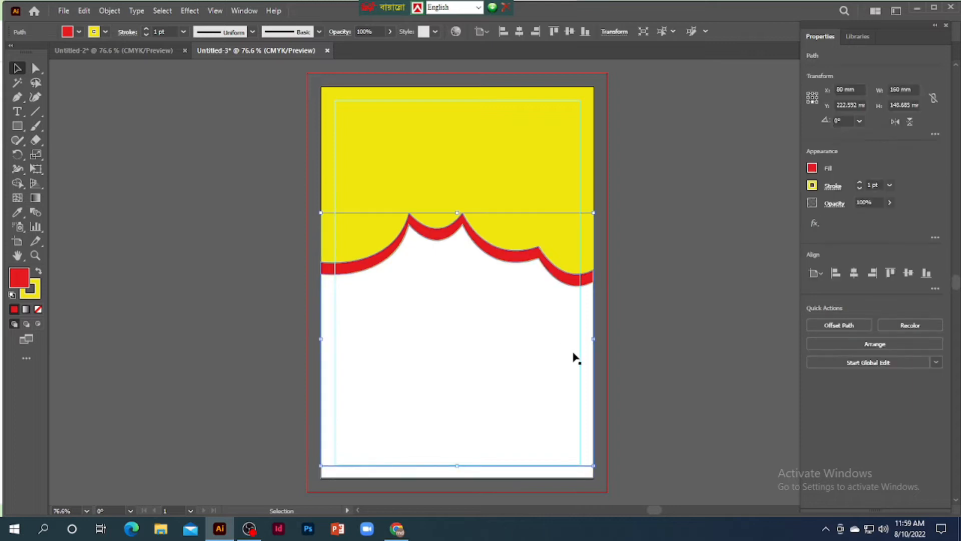
{"action": "key", "text": "Right"}
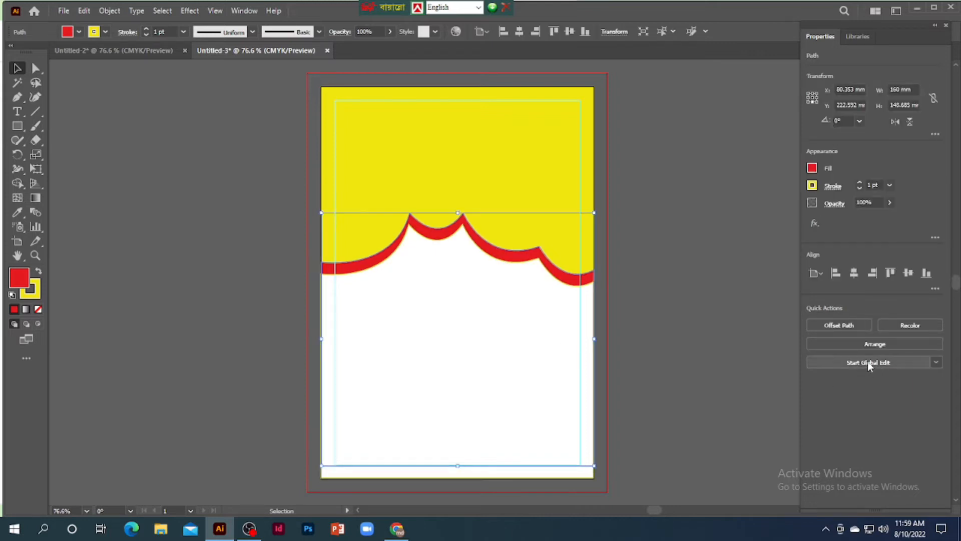
{"action": "left_click", "coordinate": [679, 324]}
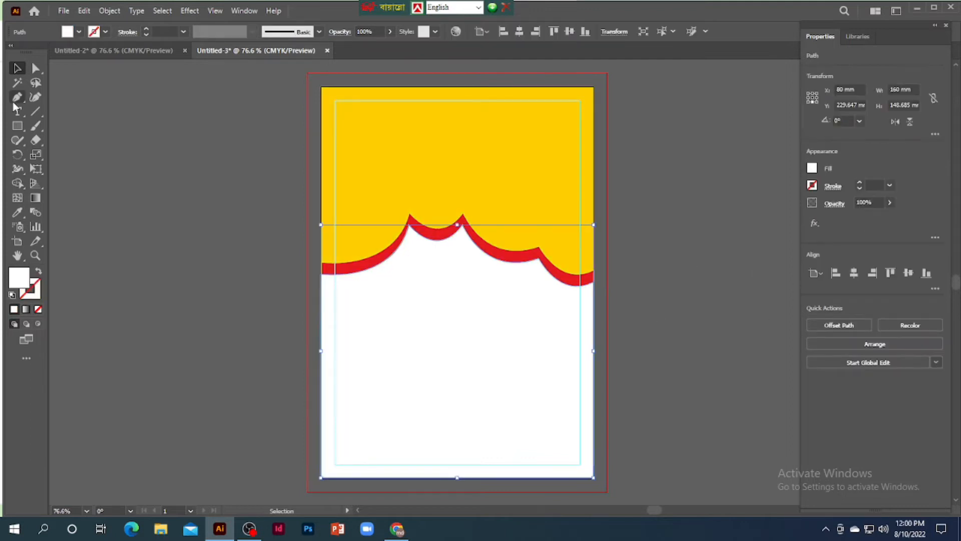
Draw a closed white banner shape about 93 mm wide and 32 mm high with the Pen tool, left of the artboard
{"action": "left_click", "coordinate": [17, 98]}
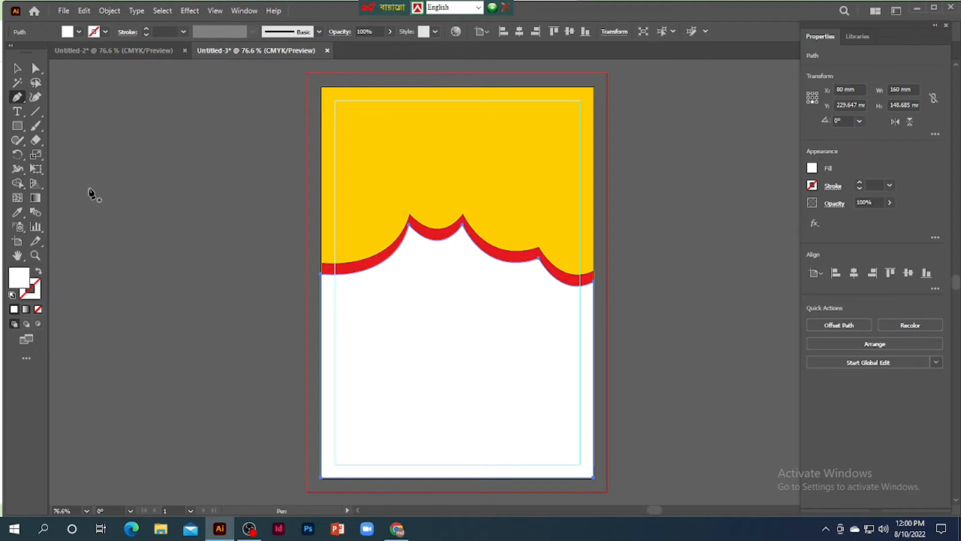
{"action": "left_click", "coordinate": [90, 198]}
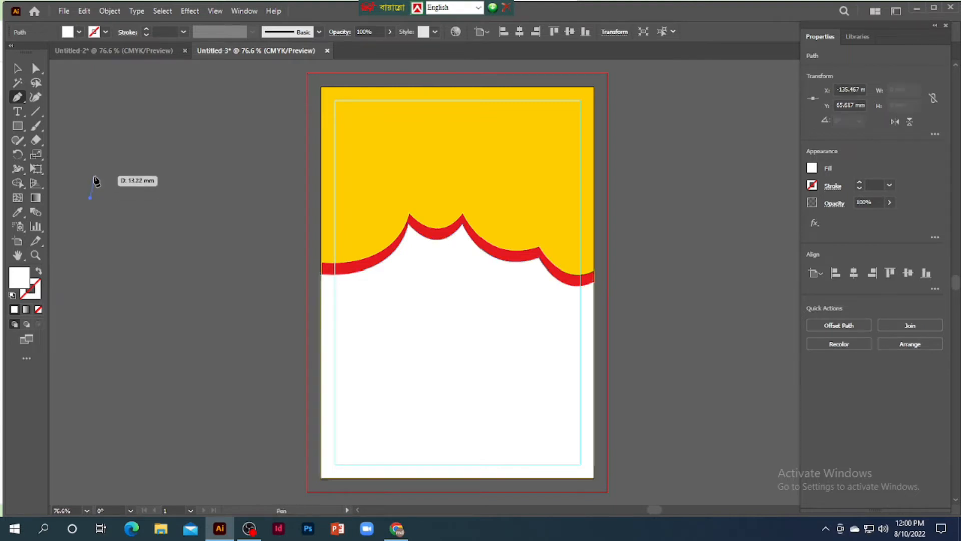
{"action": "mouse_move", "coordinate": [90, 169]}
{"action": "left_mouse_down"}
{"action": "mouse_move", "coordinate": [103, 172]}
{"action": "mouse_move", "coordinate": [115, 155]}
{"action": "mouse_move", "coordinate": [116, 184]}
{"action": "mouse_move", "coordinate": [100, 175]}
{"action": "left_mouse_up"}
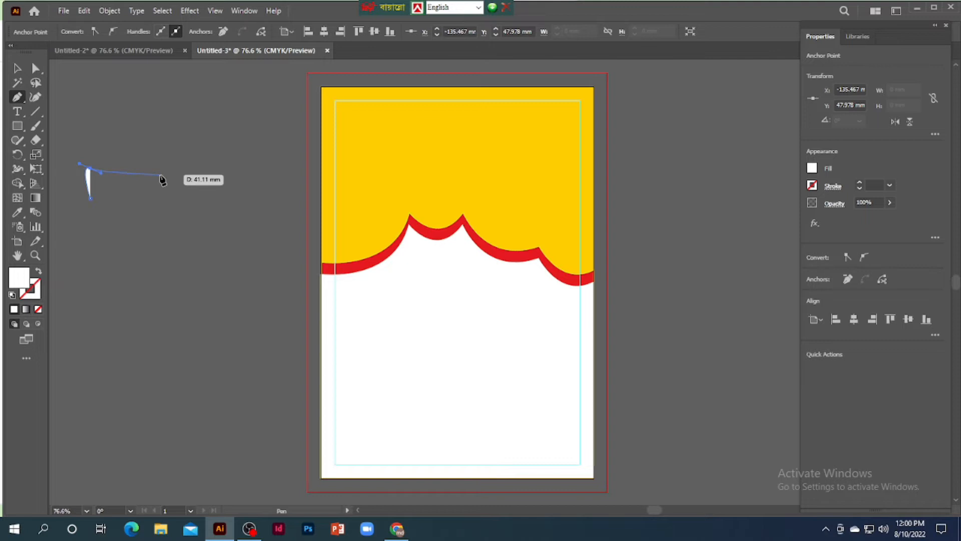
{"action": "left_click", "coordinate": [181, 179]}
{"action": "left_click_drag", "start_coordinate": [181, 179], "coordinate": [210, 173]}
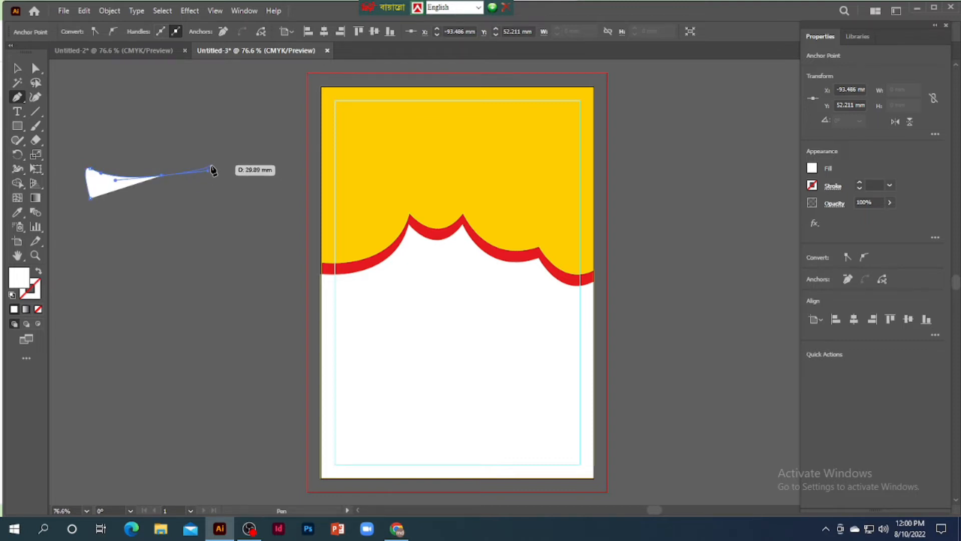
{"action": "left_click_drag", "start_coordinate": [210, 167], "coordinate": [241, 200]}
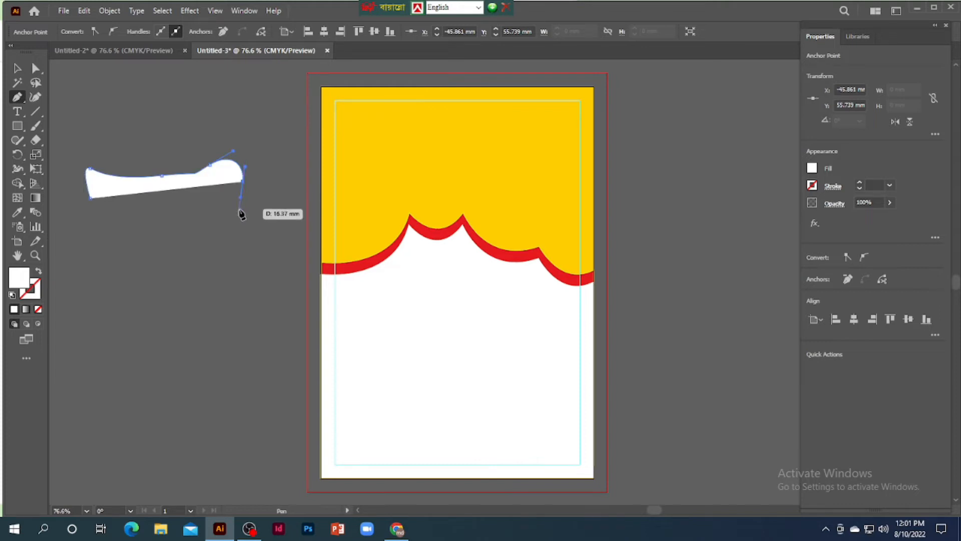
{"action": "left_click_drag", "start_coordinate": [233, 202], "coordinate": [220, 218]}
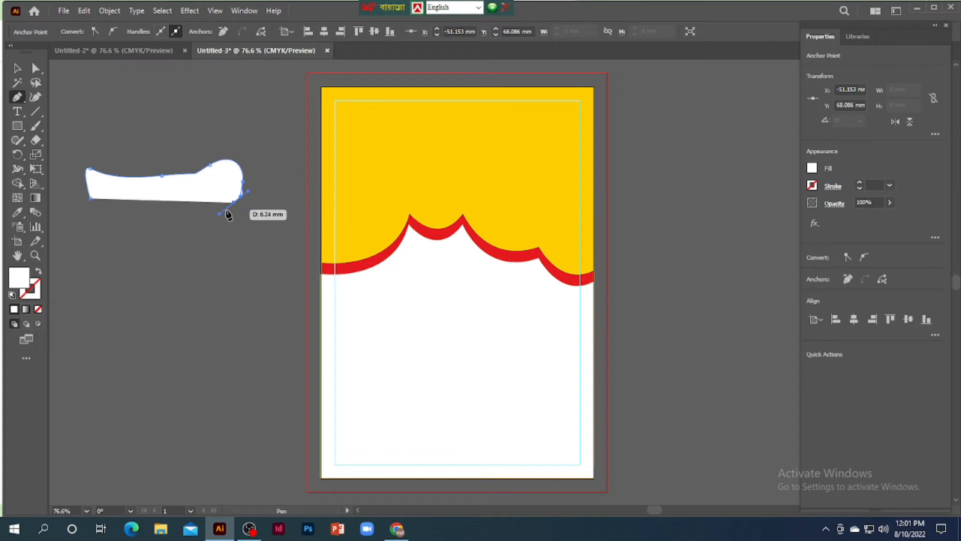
{"action": "left_click_drag", "start_coordinate": [95, 211], "coordinate": [85, 208]}
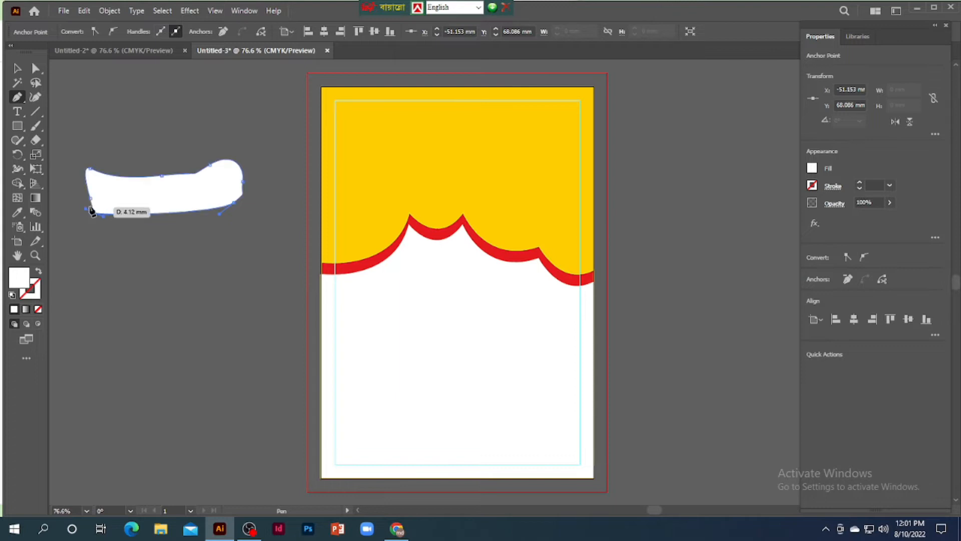
{"action": "left_click", "coordinate": [90, 199]}
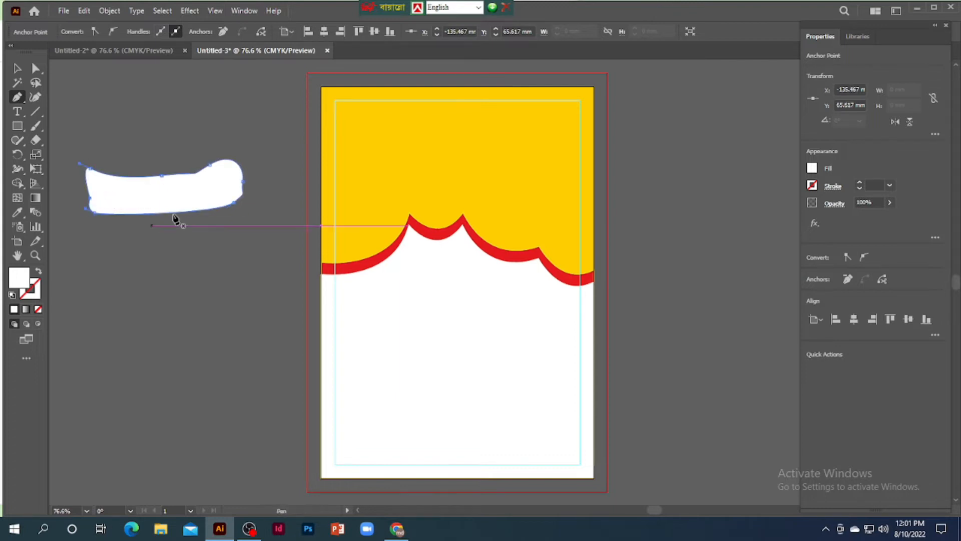
Reshape the banner's left end and lower edge with the Curvature tool, extending the lower-left corner and removing surplus anchors
{"action": "left_click", "coordinate": [37, 98]}
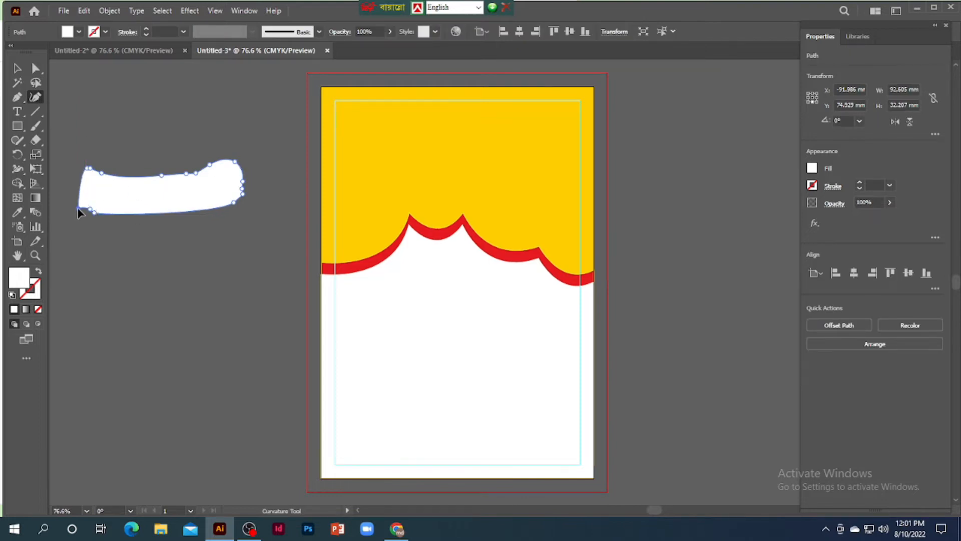
{"action": "mouse_move", "coordinate": [86, 216]}
{"action": "left_mouse_down"}
{"action": "mouse_move", "coordinate": [107, 213]}
{"action": "mouse_move", "coordinate": [95, 224]}
{"action": "mouse_move", "coordinate": [103, 216]}
{"action": "left_mouse_up"}
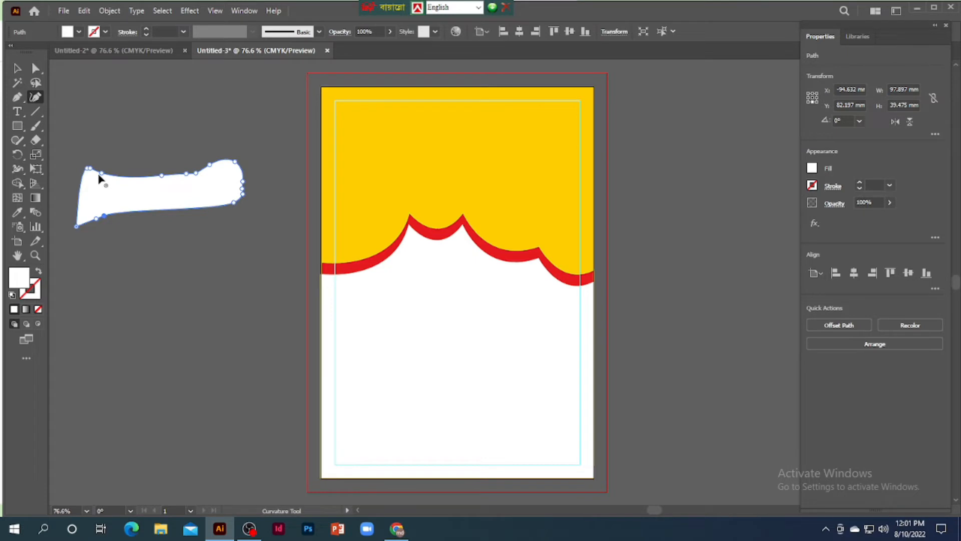
{"action": "left_click_drag", "start_coordinate": [135, 174], "coordinate": [131, 179]}
{"action": "left_click_drag", "start_coordinate": [133, 185], "coordinate": [88, 181]}
{"action": "key", "text": "Delete"}
{"action": "left_click_drag", "start_coordinate": [103, 216], "coordinate": [203, 212]}
{"action": "left_click_drag", "start_coordinate": [98, 218], "coordinate": [135, 213]}
Raise the banner's upper-right corner into a peak and remove the surplus anchors along its right end and upper slope
{"action": "left_click_drag", "start_coordinate": [189, 176], "coordinate": [237, 146]}
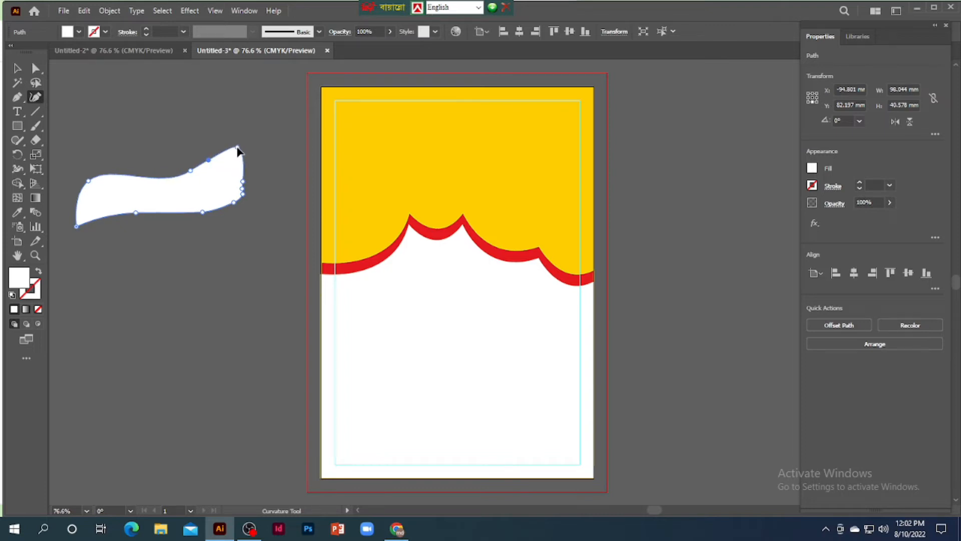
{"action": "left_click_drag", "start_coordinate": [244, 189], "coordinate": [244, 194]}
{"action": "key", "text": "Delete"}
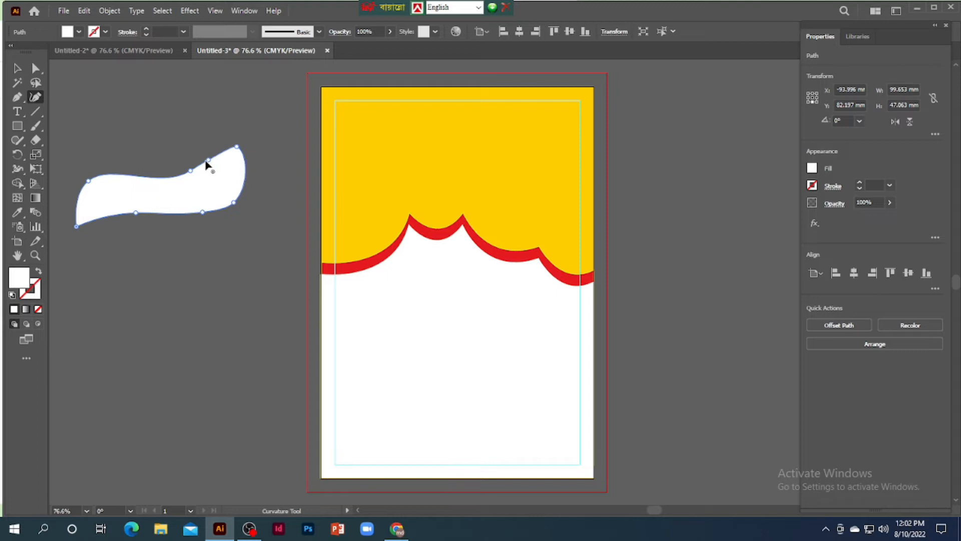
{"action": "left_click", "coordinate": [209, 160]}
{"action": "key", "text": "Delete"}
{"action": "left_click_drag", "start_coordinate": [196, 171], "coordinate": [204, 171]}
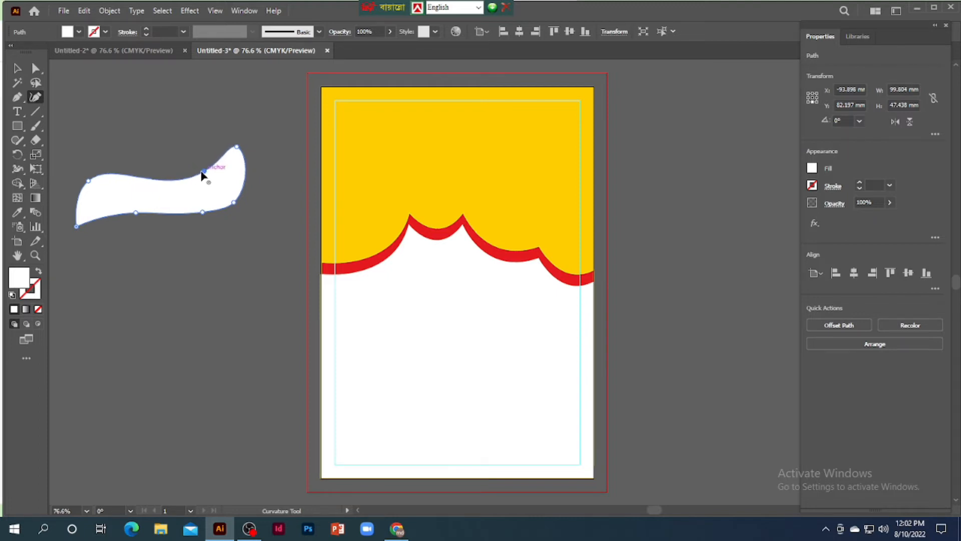
Bulge the banner's right end outward and add anchors beside its upper-right and lower-left corners to form curled, pointed tips
{"action": "left_click", "coordinate": [246, 175]}
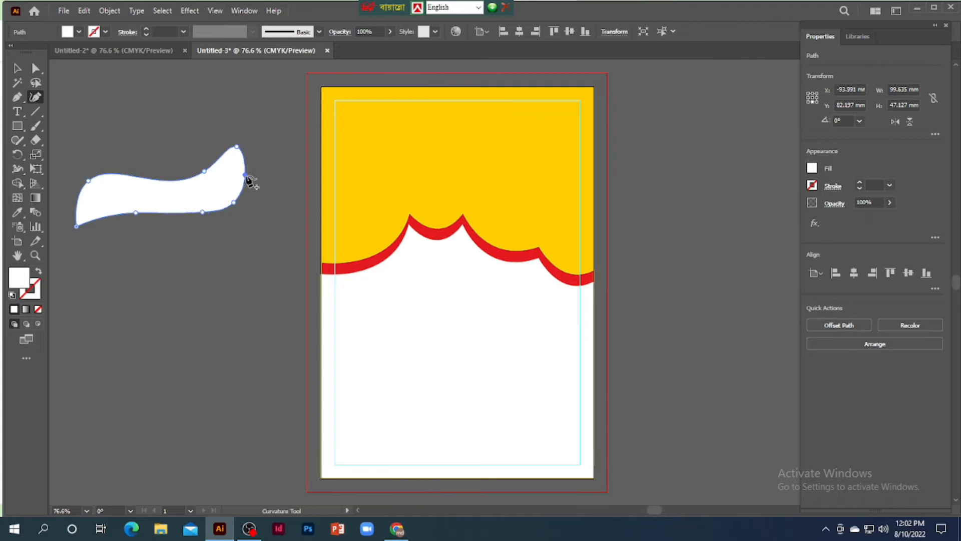
{"action": "left_click_drag", "start_coordinate": [246, 175], "coordinate": [249, 176]}
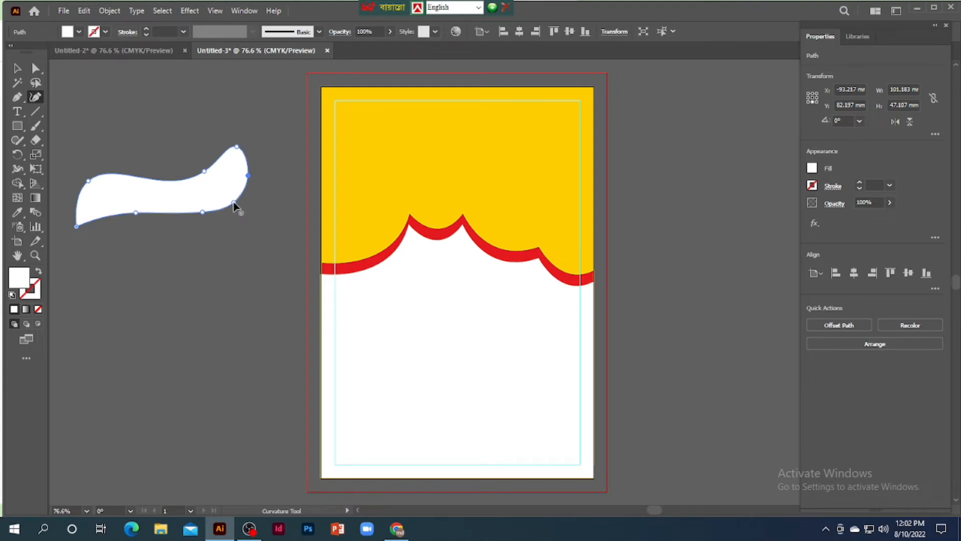
{"action": "left_click_drag", "start_coordinate": [237, 203], "coordinate": [239, 198]}
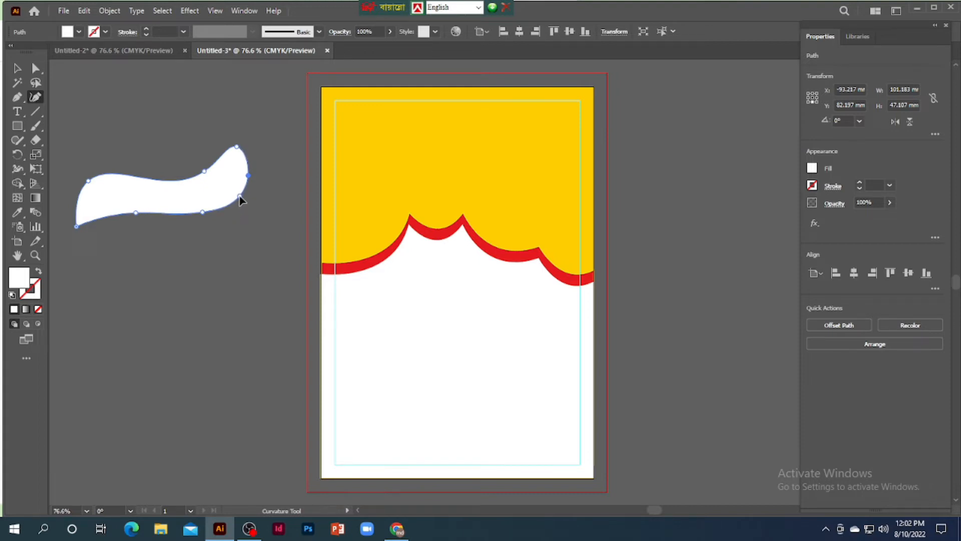
{"action": "left_click", "coordinate": [234, 150]}
{"action": "left_click_drag", "start_coordinate": [235, 151], "coordinate": [237, 153]}
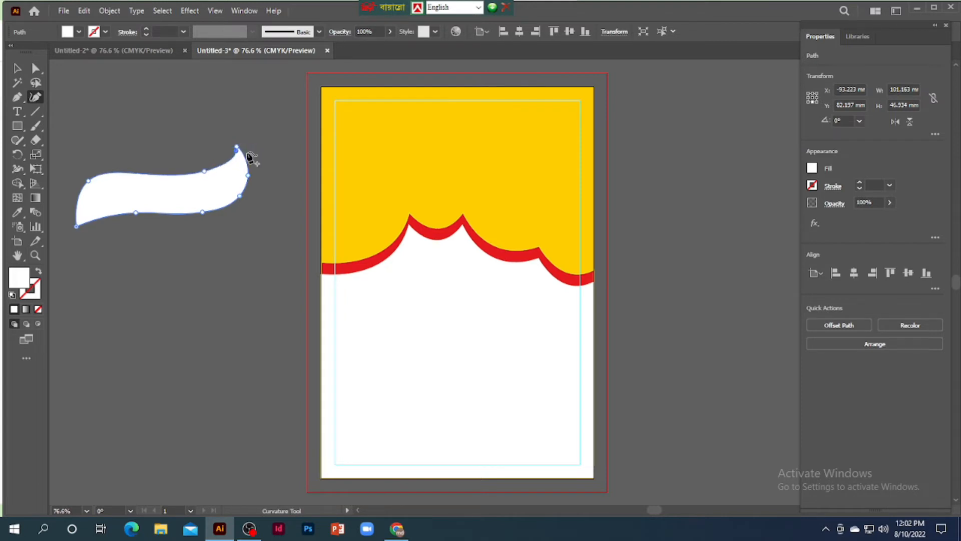
{"action": "left_click", "coordinate": [82, 221]}
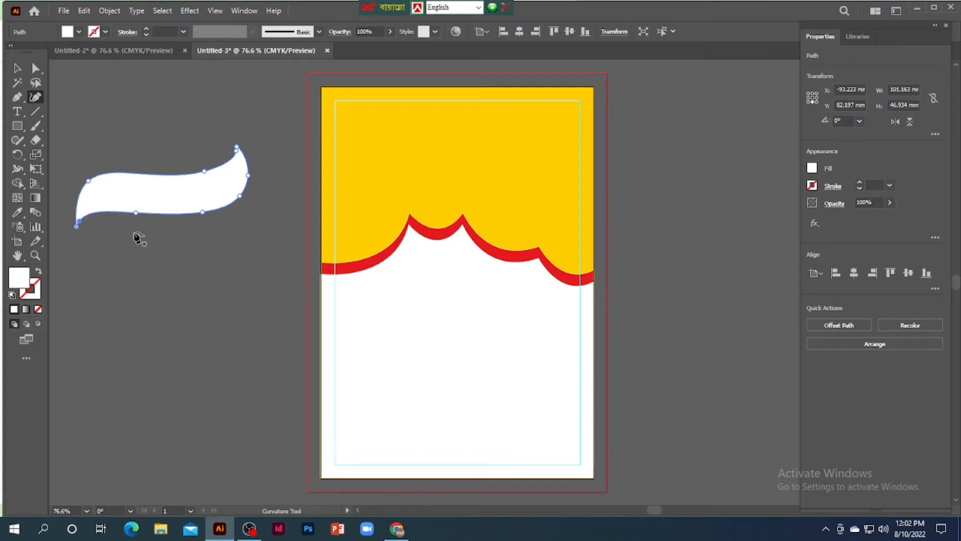
Move the white banner onto the orange-yellow area above the scallops, at about X 86.7 mm, Y 77.6 mm
{"action": "left_click", "coordinate": [17, 68]}
{"action": "left_click", "coordinate": [144, 131]}
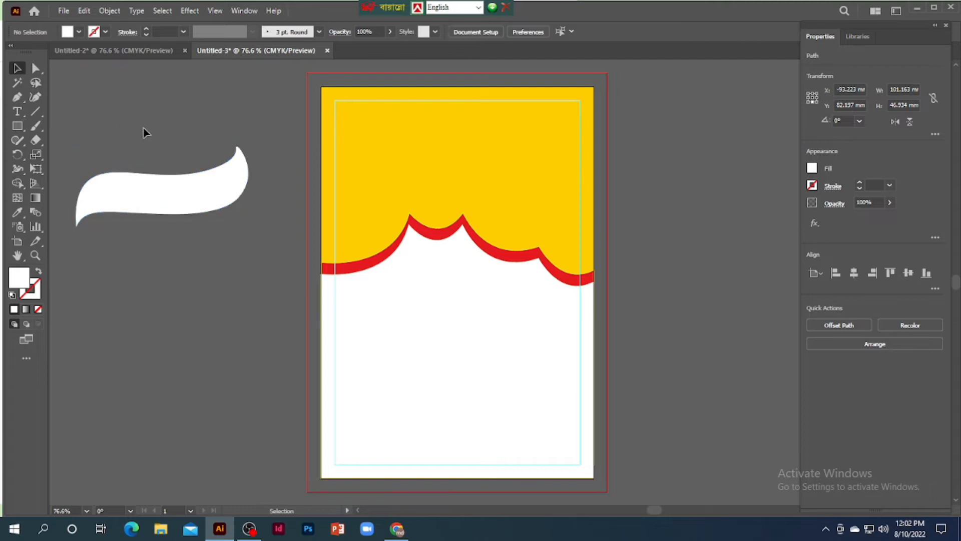
{"action": "left_click", "coordinate": [161, 209]}
{"action": "left_click_drag", "start_coordinate": [156, 205], "coordinate": [470, 200]}
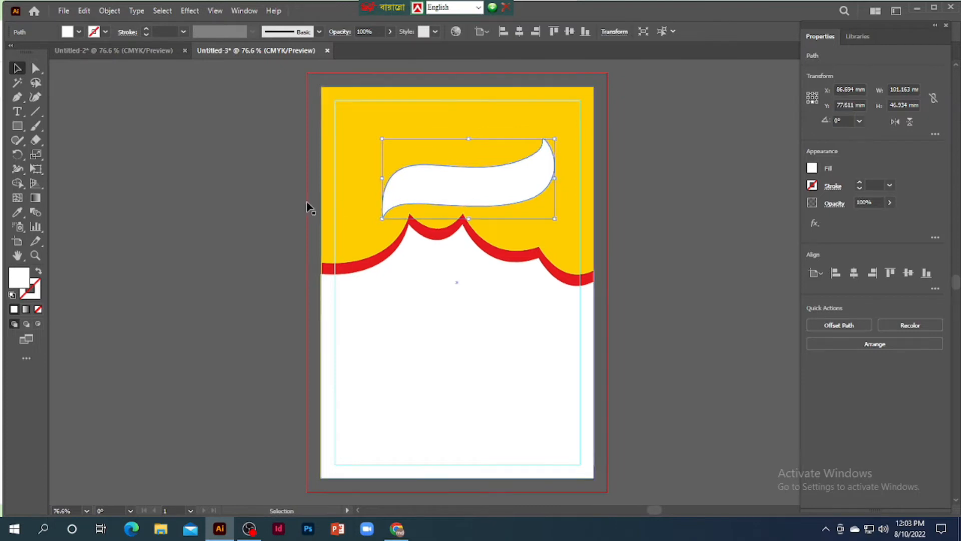
{"action": "left_click", "coordinate": [227, 208]}
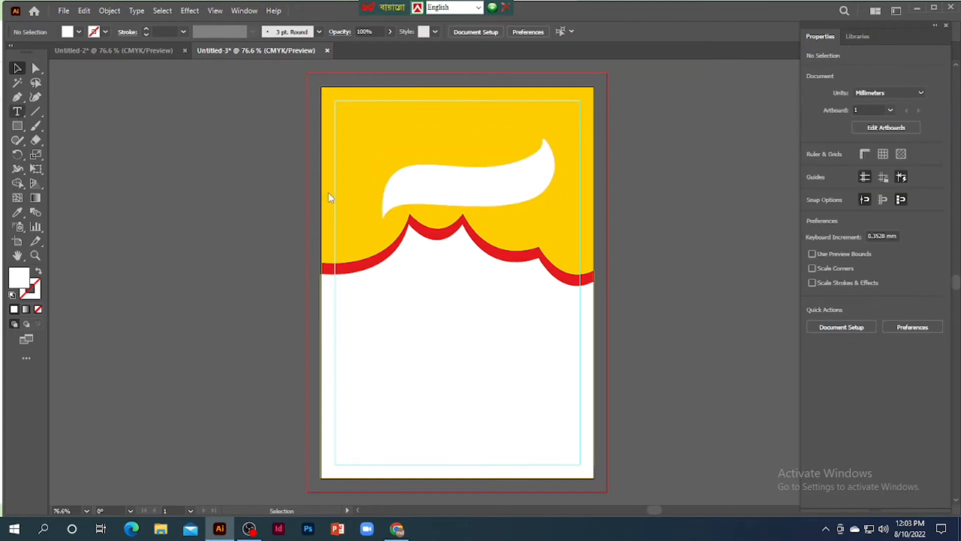
Add the text "fresh" near the top of the orange-yellow area, discarding the stray empty text area
{"action": "left_click", "coordinate": [17, 111]}
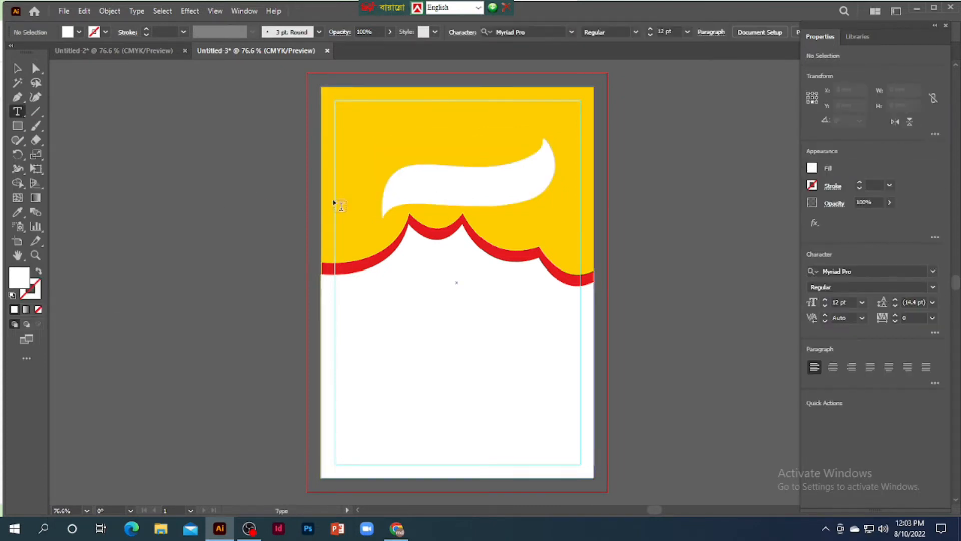
{"action": "left_click", "coordinate": [398, 115]}
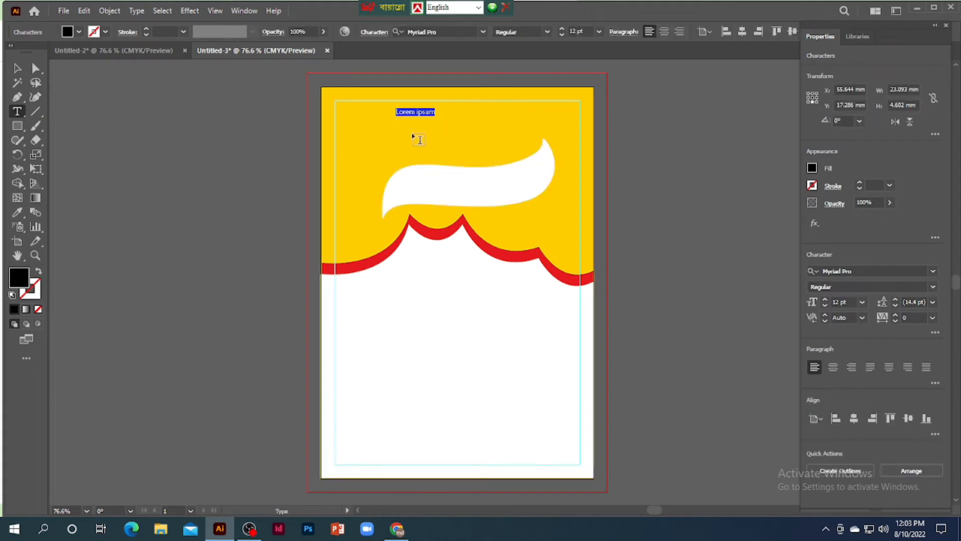
{"action": "type", "text": "fi"}
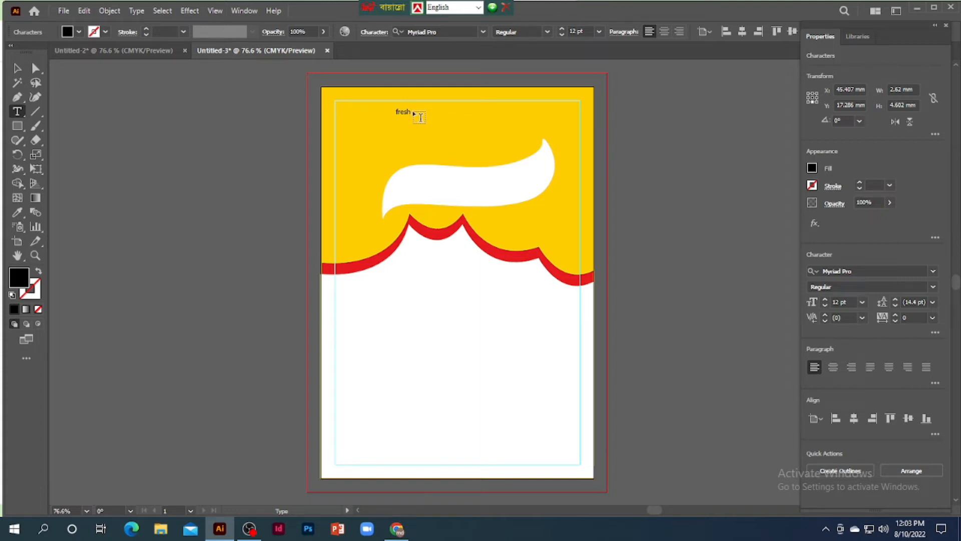
{"action": "left_click", "coordinate": [416, 141]}
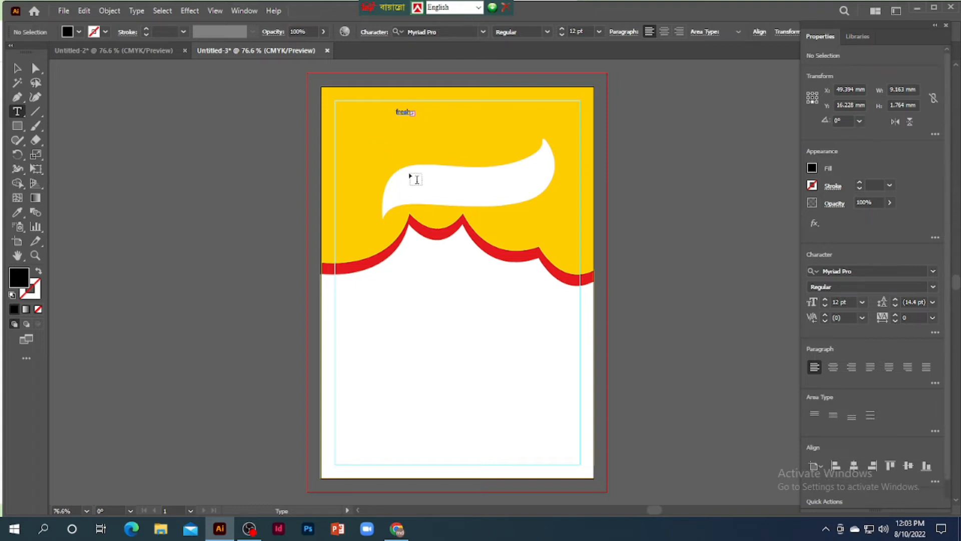
{"action": "left_click", "coordinate": [17, 67]}
{"action": "left_click", "coordinate": [406, 113]}
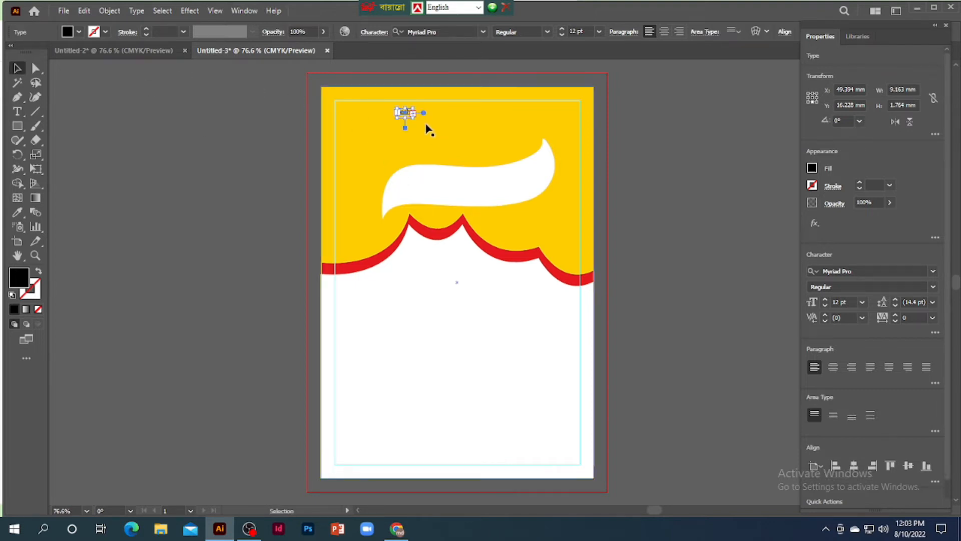
{"action": "left_click", "coordinate": [413, 115]}
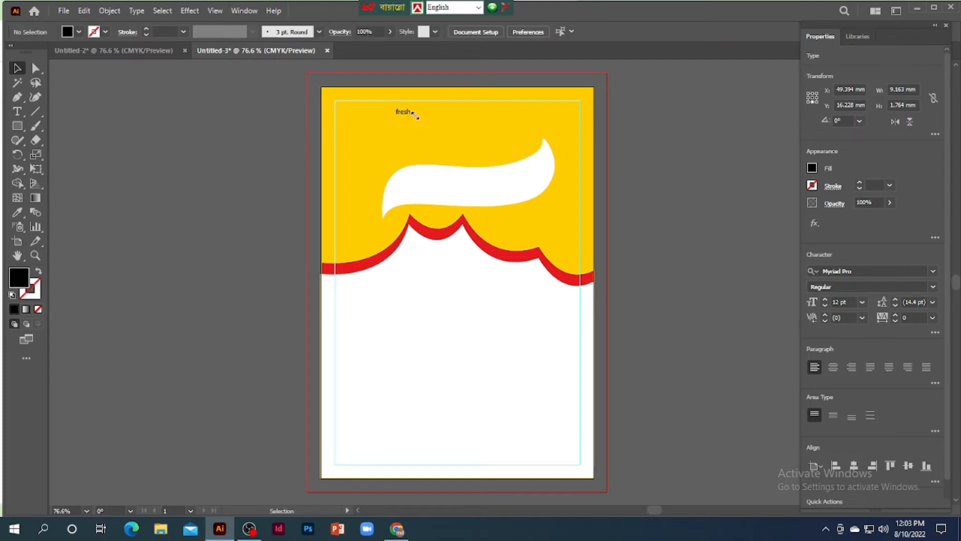
Set the "fresh" text in Rockwell Extra Bold, scale it to about 48.8 pt and place it at about X 86.8 mm, Y 33.2 mm
{"action": "left_click", "coordinate": [406, 115]}
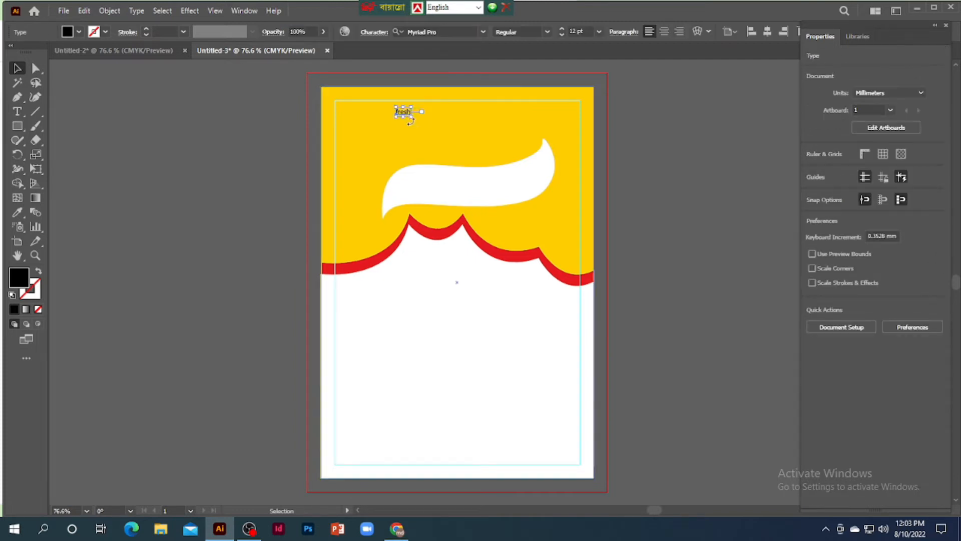
{"action": "left_click_drag", "start_coordinate": [413, 121], "coordinate": [488, 134]}
{"action": "left_click", "coordinate": [483, 32]}
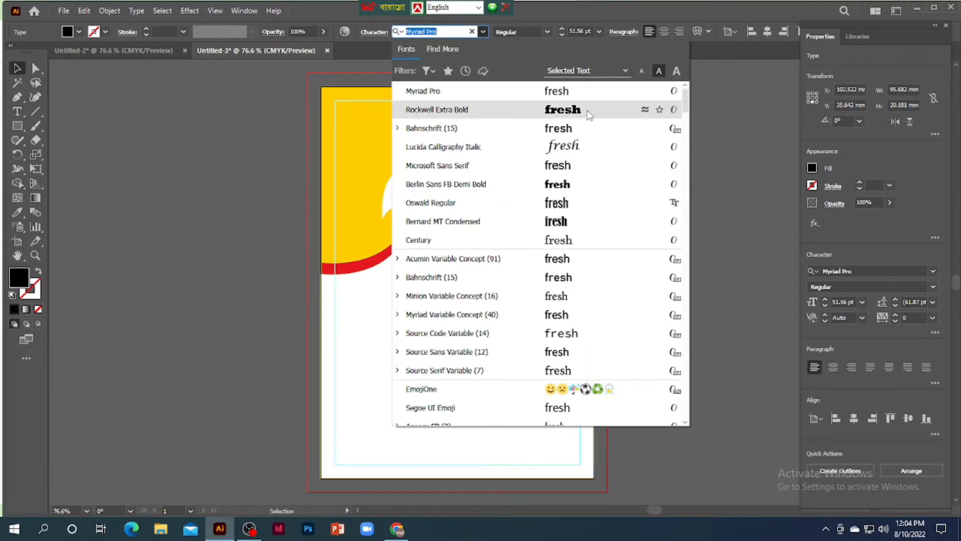
{"action": "left_click", "coordinate": [588, 112]}
{"action": "left_click_drag", "start_coordinate": [536, 127], "coordinate": [515, 142]}
{"action": "left_click_drag", "start_coordinate": [450, 128], "coordinate": [477, 128]}
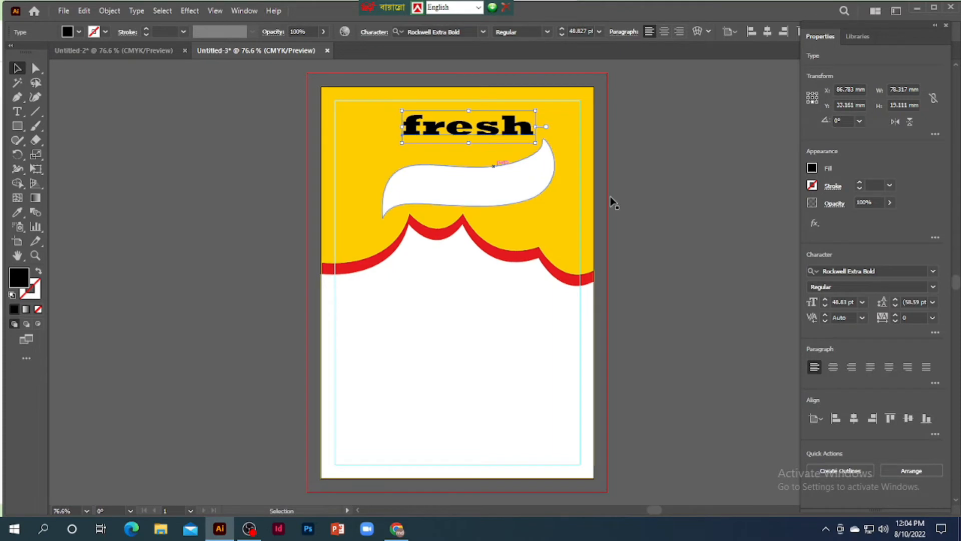
Fill the "fresh" text red and paste a copy behind it, shifted up about 3.5 mm
{"action": "left_click", "coordinate": [812, 169]}
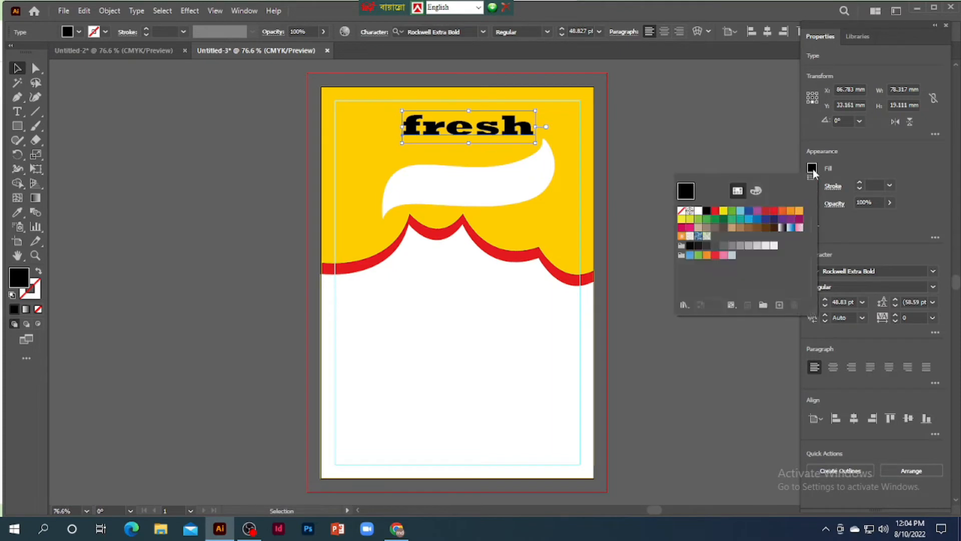
{"action": "left_click", "coordinate": [717, 211]}
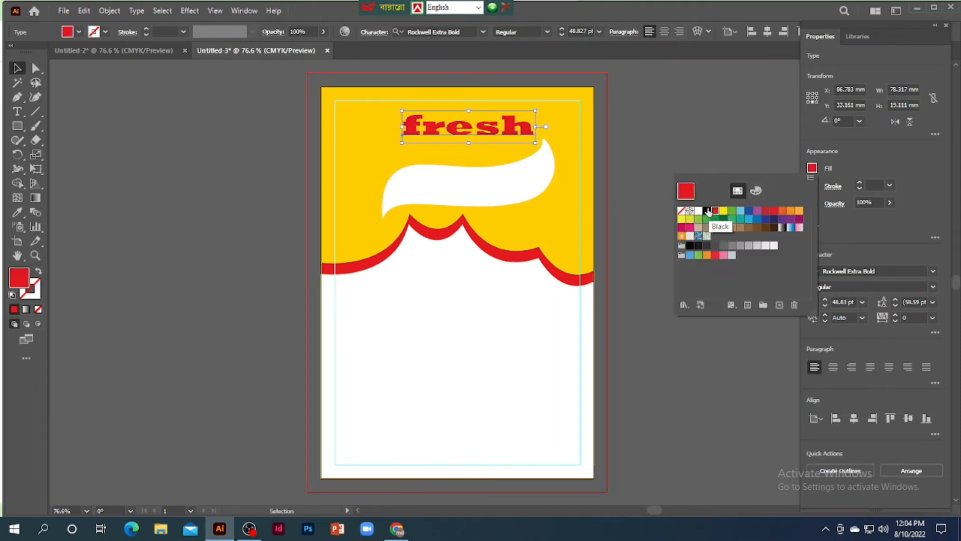
{"action": "left_click", "coordinate": [82, 11]}
{"action": "left_click", "coordinate": [109, 70]}
{"action": "left_click", "coordinate": [83, 10]}
{"action": "left_click", "coordinate": [122, 108]}
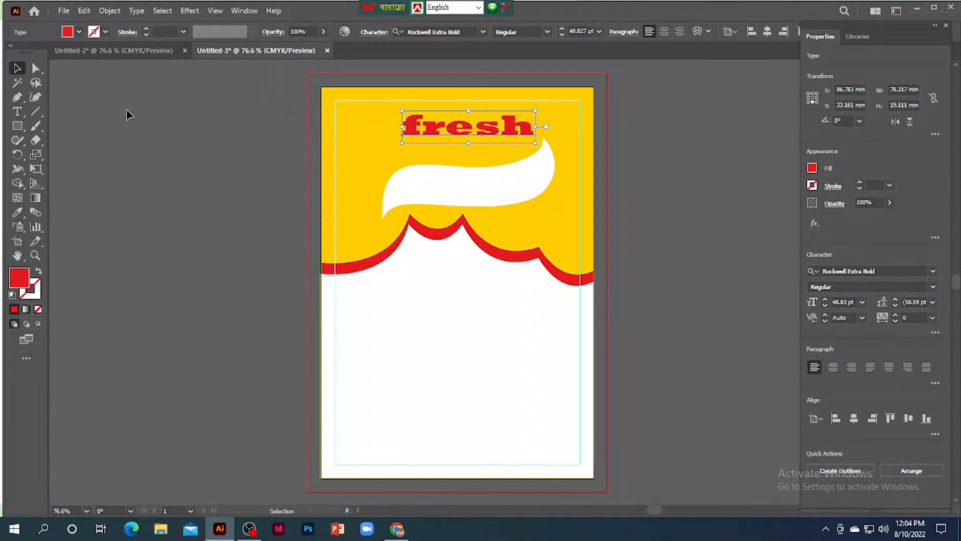
{"action": "key", "text": "shift+Up"}
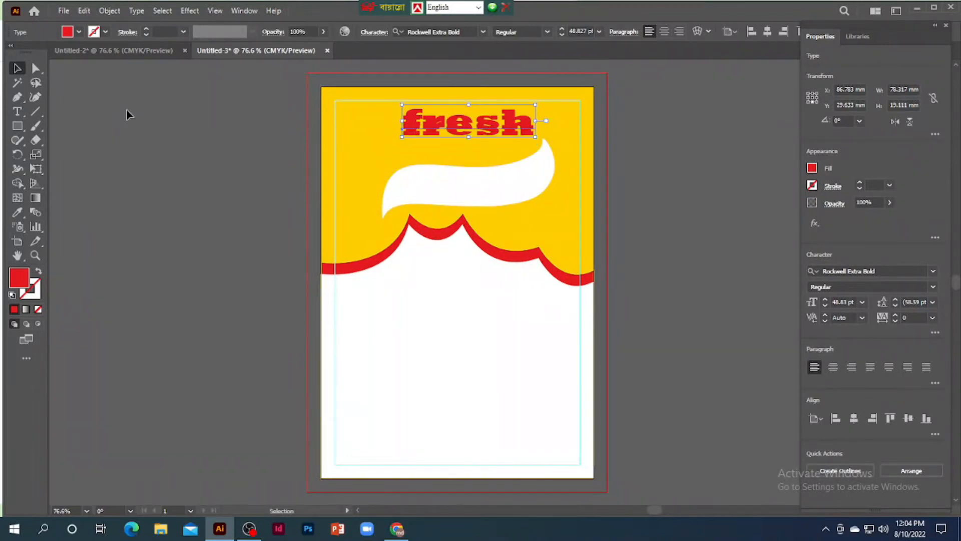
Fill the rear "fresh" copy white and offset it about 2.1 mm below the red text as a shadow
{"action": "left_click", "coordinate": [812, 170]}
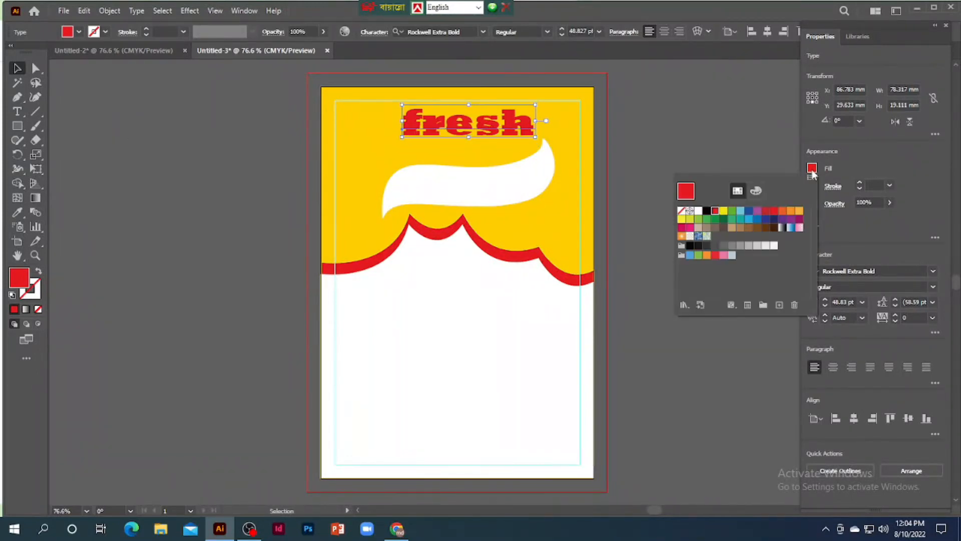
{"action": "left_click", "coordinate": [699, 212]}
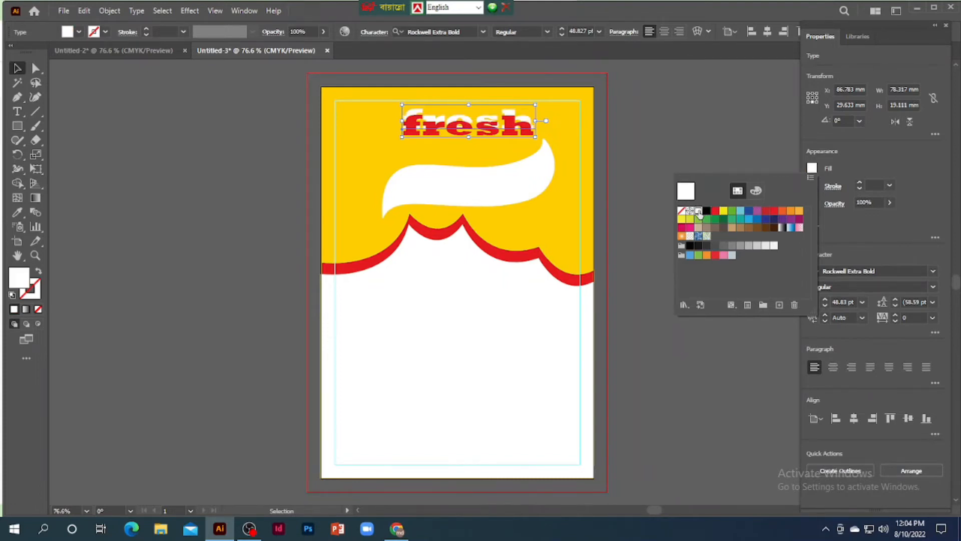
{"action": "key", "text": "Down"}
{"action": "key", "text": "Down"}
{"action": "key", "text": "Down"}
{"action": "key", "text": "Down"}
{"action": "key", "text": "Down"}
{"action": "key", "text": "Down"}
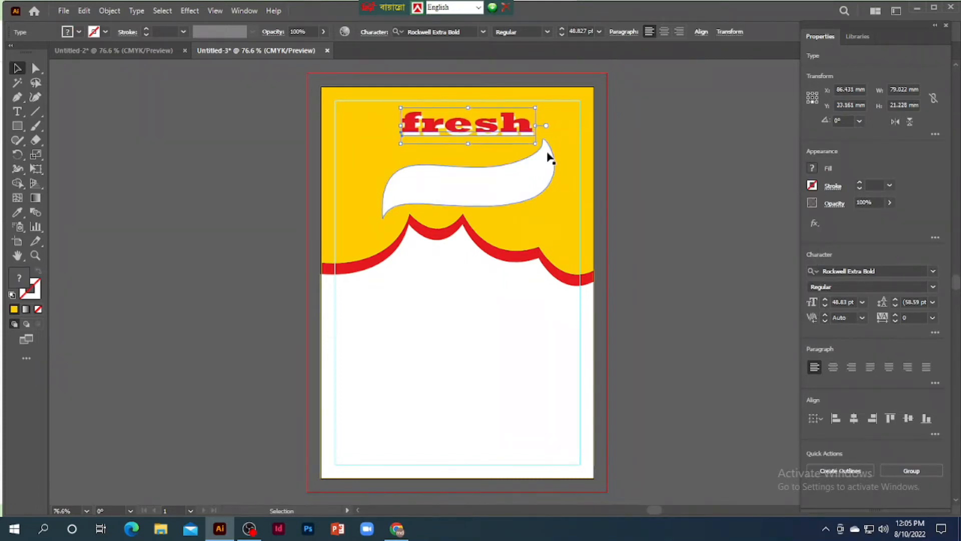
Move the red and white "fresh" texts together down and left to about X 84.3 mm, Y 41.3 mm, just above the banner
{"action": "key", "text": "Down"}
{"action": "key", "text": "Down"}
{"action": "key", "text": "Left"}
{"action": "key", "text": "Left"}
{"action": "key", "text": "Left"}
{"action": "key", "text": "Down"}
{"action": "key", "text": "Down"}
{"action": "key", "text": "Down"}
{"action": "key", "text": "Down"}
{"action": "key", "text": "Down"}
{"action": "key", "text": "Down"}
{"action": "key", "text": "Down"}
{"action": "key", "text": "Down"}
{"action": "key", "text": "Down"}
{"action": "key", "text": "Down"}
{"action": "key", "text": "Down"}
{"action": "key", "text": "Down"}
{"action": "key", "text": "Down"}
{"action": "key", "text": "Down"}
{"action": "key", "text": "Down"}
{"action": "key", "text": "Down"}
{"action": "key", "text": "Down"}
{"action": "key", "text": "Down"}
{"action": "key", "text": "Down"}
{"action": "key", "text": "Down"}
{"action": "key", "text": "Down"}
{"action": "key", "text": "Left"}
{"action": "key", "text": "Left"}
{"action": "key", "text": "Left"}
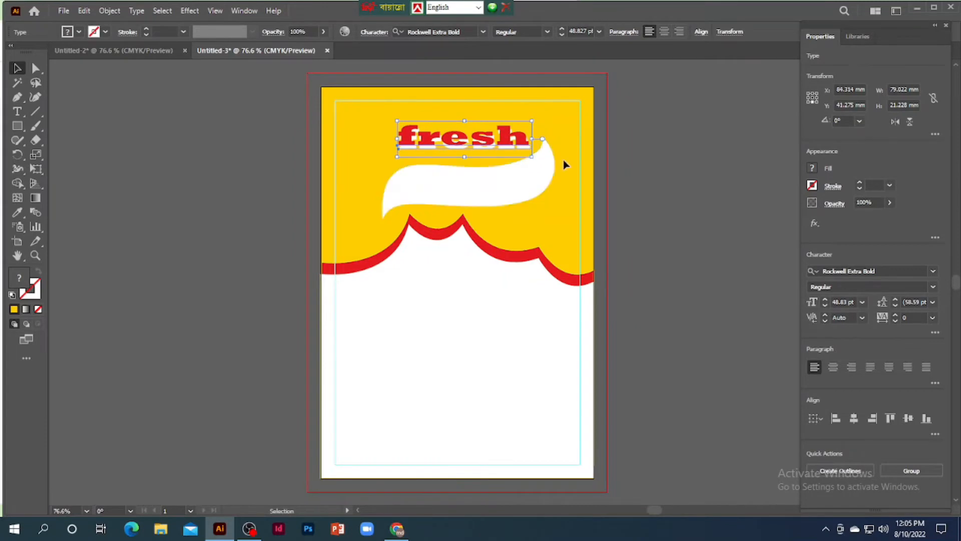
Add the text "moong Dol" on the white banner in Rockwell Extra Bold and scale it to about 32.6 pt
{"action": "left_click", "coordinate": [21, 112]}
{"action": "left_click", "coordinate": [408, 185]}
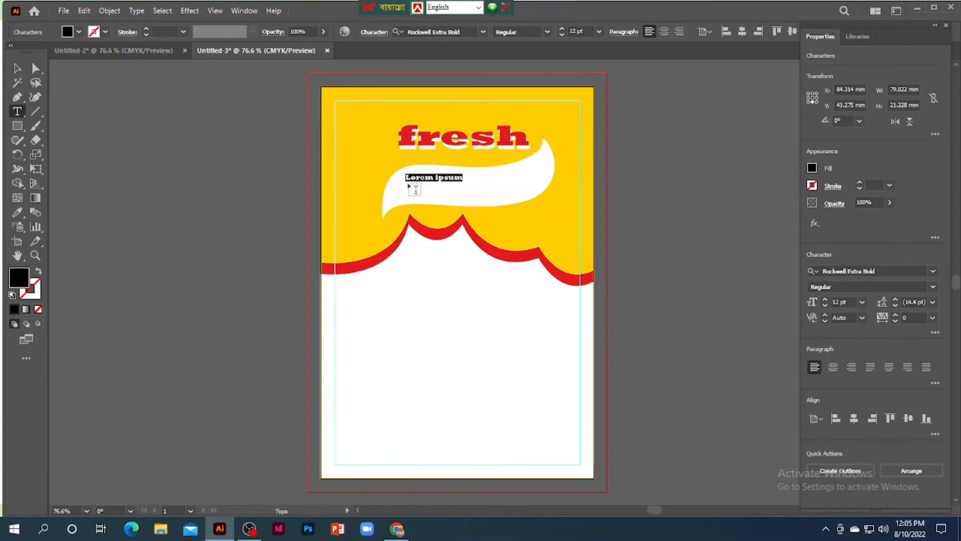
{"action": "type", "text": "moong dol"}
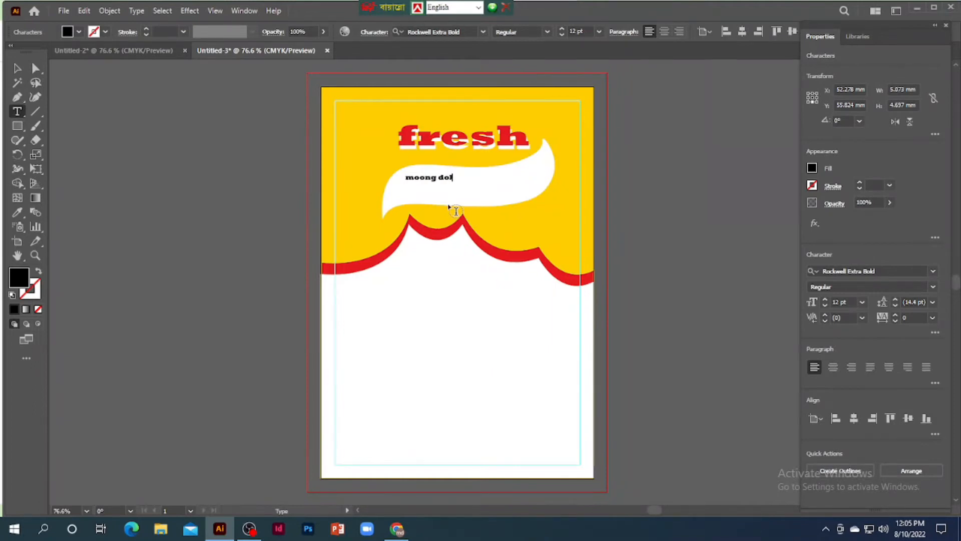
{"action": "left_click", "coordinate": [441, 178]}
{"action": "type", "text": "D"}
{"action": "key", "text": "Escape"}
{"action": "left_click_drag", "start_coordinate": [455, 184], "coordinate": [535, 200]}
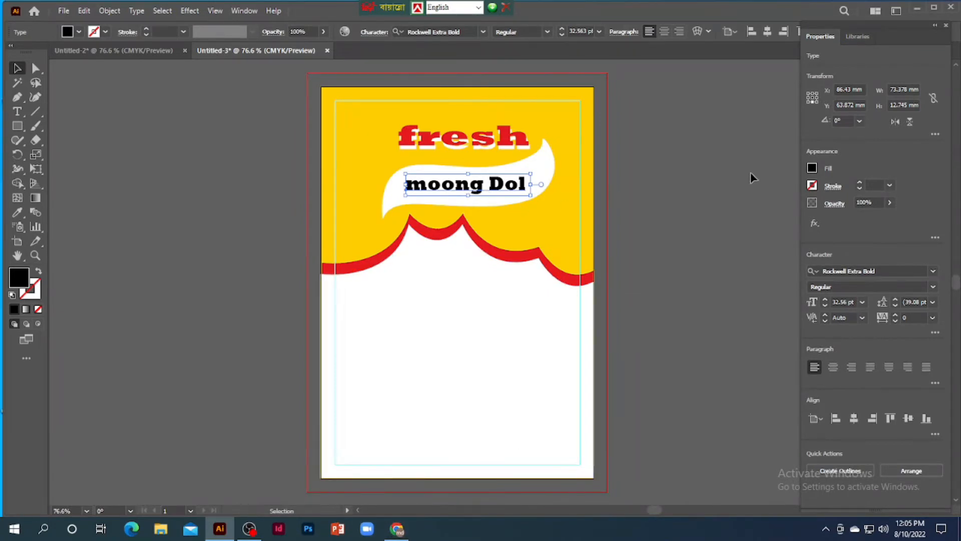
Fill the "moong Dol" text with red
{"action": "left_click", "coordinate": [813, 169]}
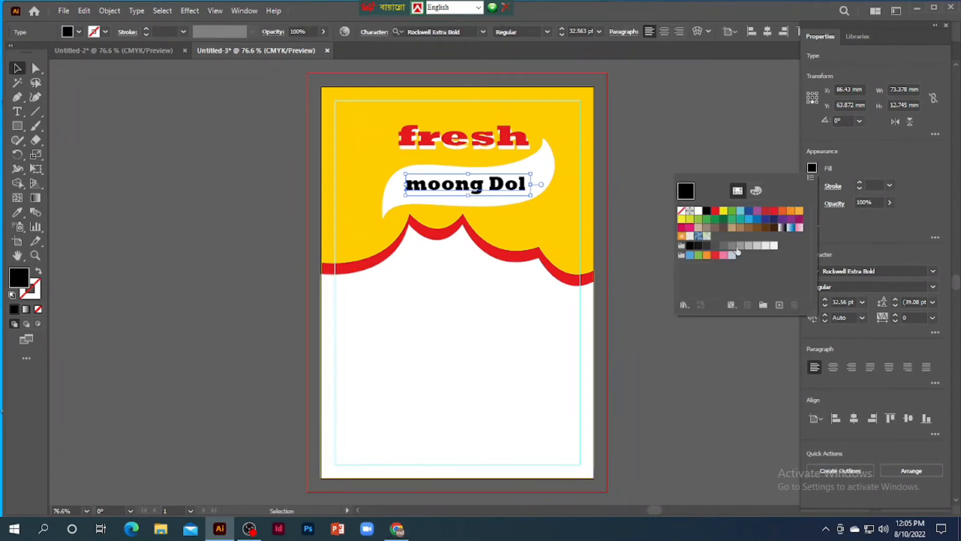
{"action": "left_click", "coordinate": [693, 392]}
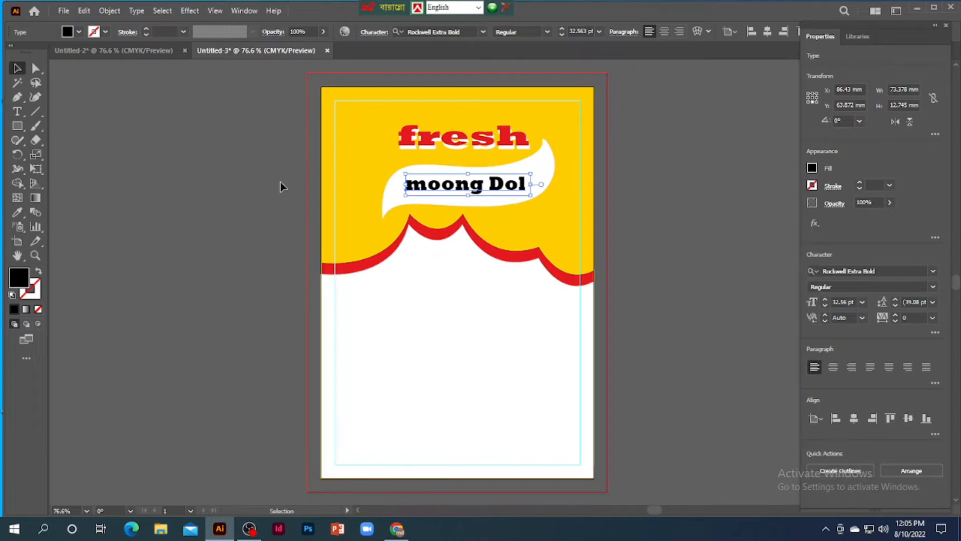
{"action": "left_click", "coordinate": [78, 32]}
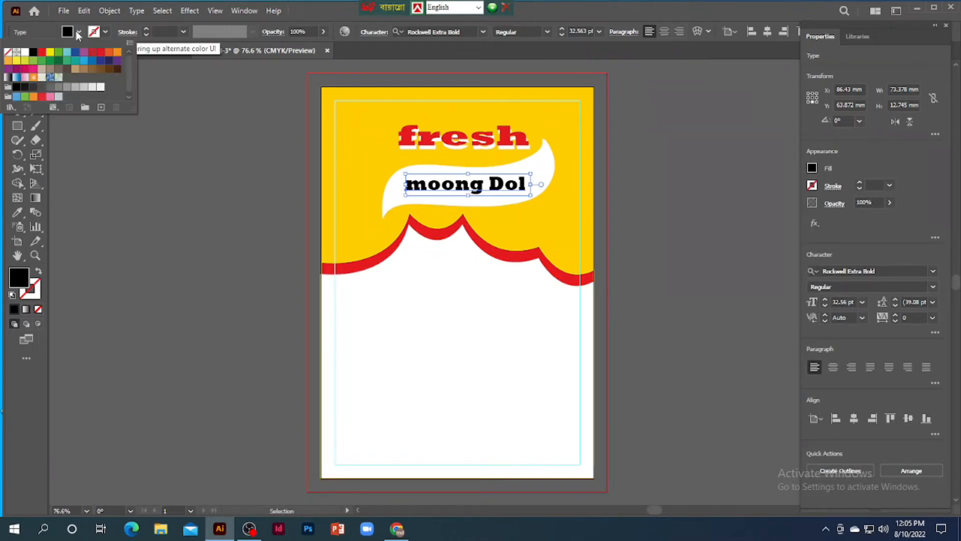
{"action": "left_click", "coordinate": [43, 52]}
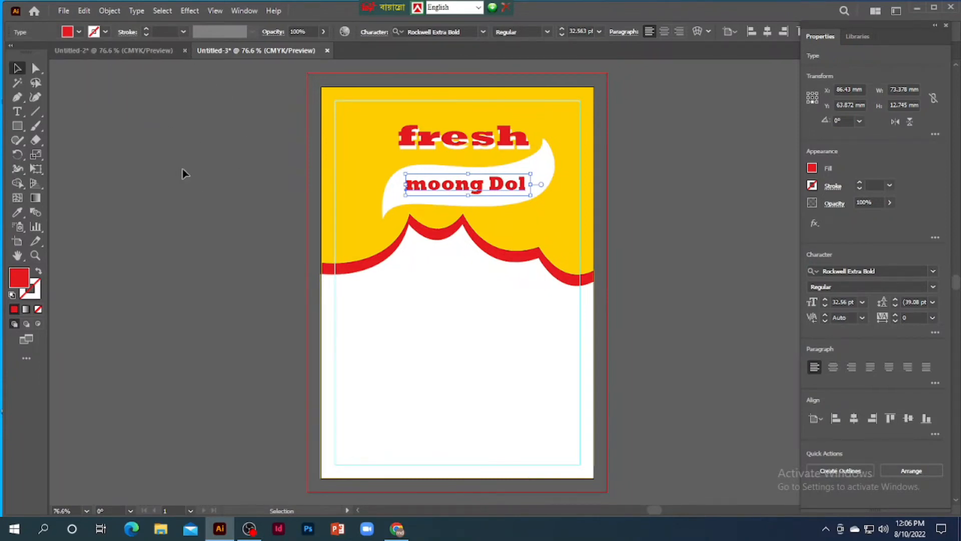
Paste a copy of "moong Dol" behind the original and shift it up about 3.5 mm
{"action": "left_click", "coordinate": [84, 11]}
{"action": "left_click", "coordinate": [110, 69]}
{"action": "left_click", "coordinate": [84, 10]}
{"action": "left_click", "coordinate": [127, 108]}
{"action": "key", "text": "shift+Up"}
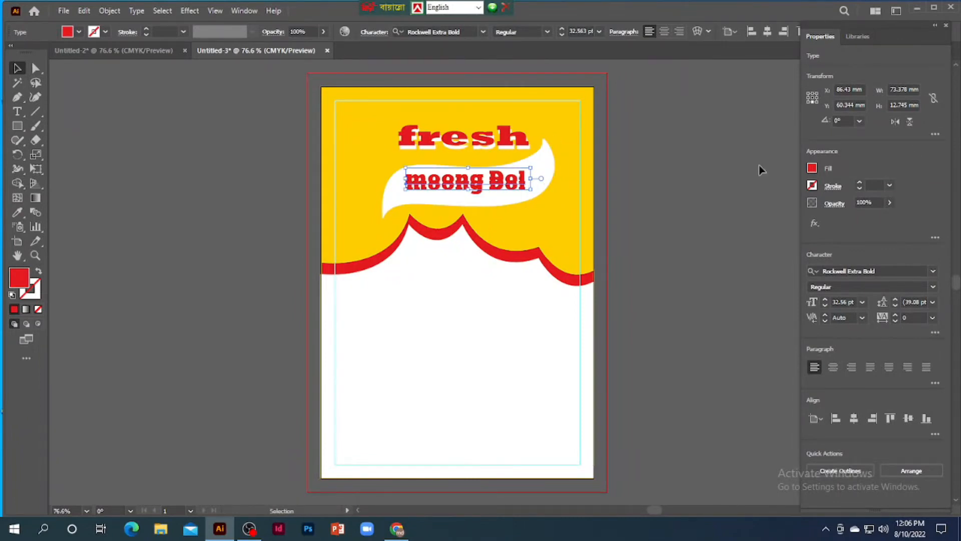
Recolor the rear "moong Dol" copy black and offset it about 1.8 mm below the red text as a shadow
{"action": "left_click", "coordinate": [813, 169]}
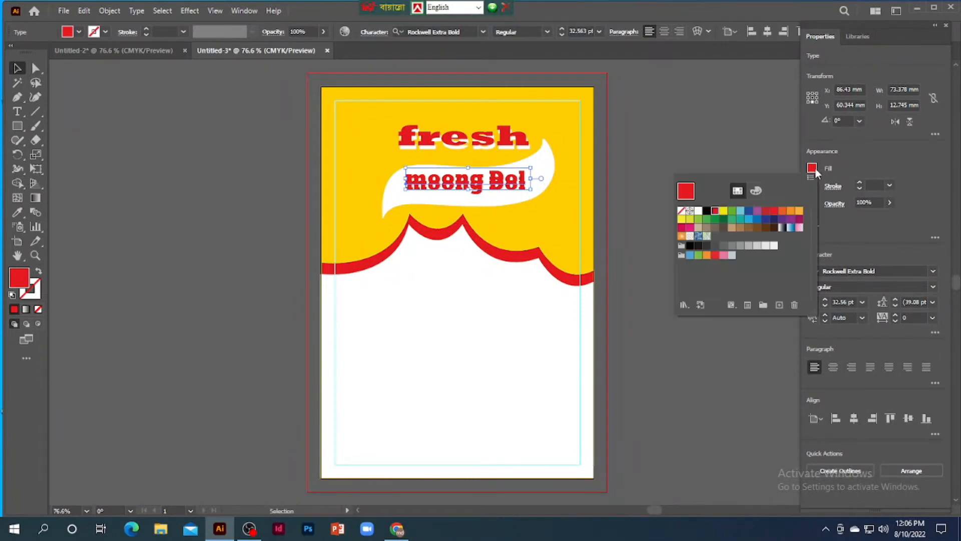
{"action": "left_click", "coordinate": [698, 210]}
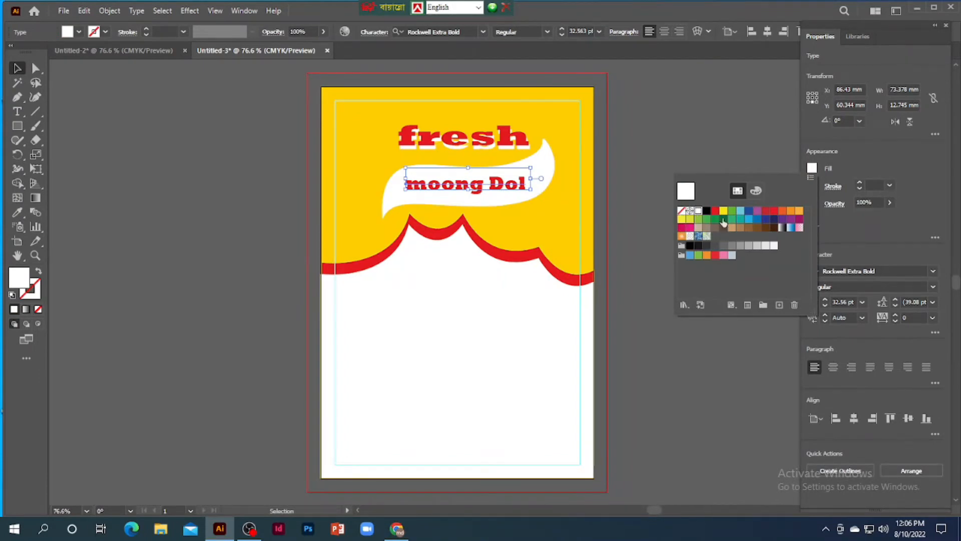
{"action": "left_click_drag", "start_coordinate": [467, 181], "coordinate": [468, 190]}
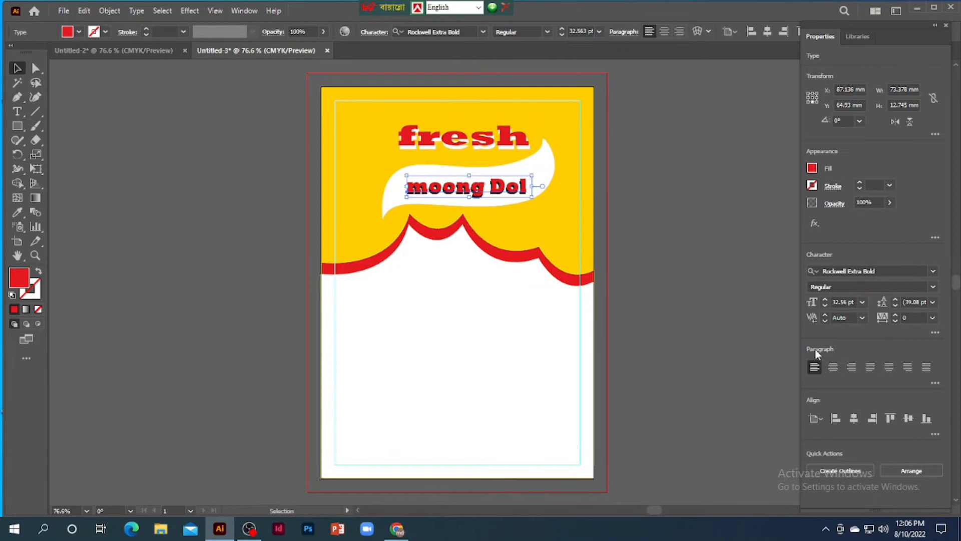
{"action": "key", "text": "Up"}
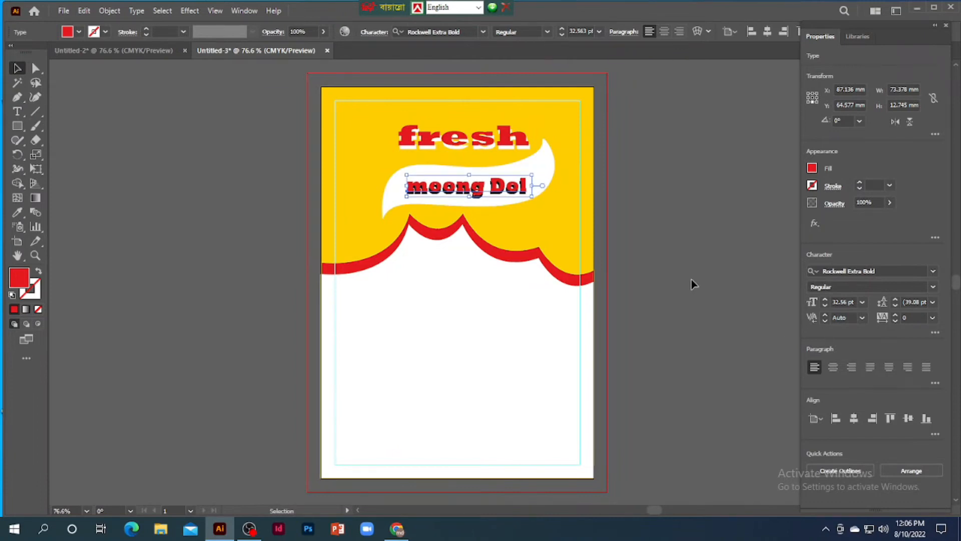
{"action": "key", "text": "Left"}
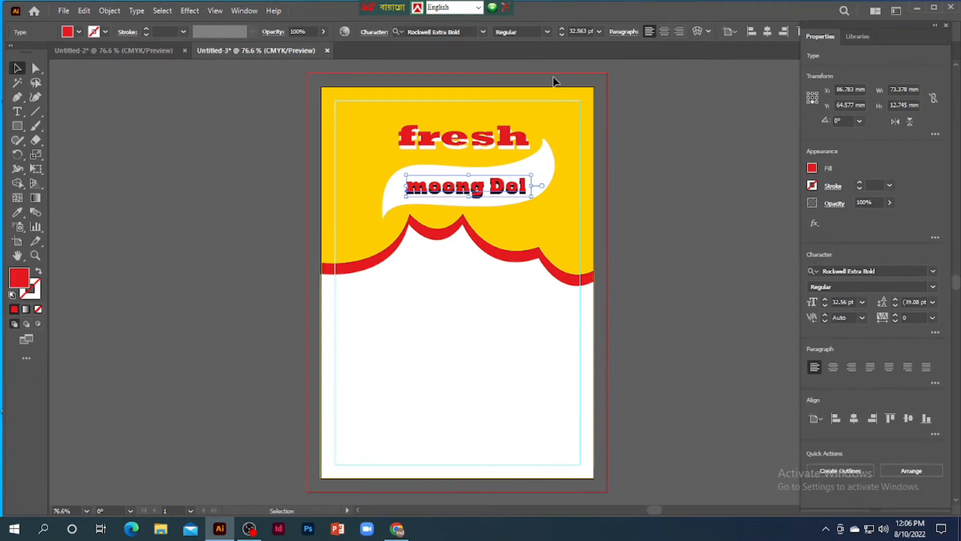
Lock the white banner shape behind the "moong Dol" text
{"action": "key", "text": "a"}
{"action": "left_click", "coordinate": [389, 205]}
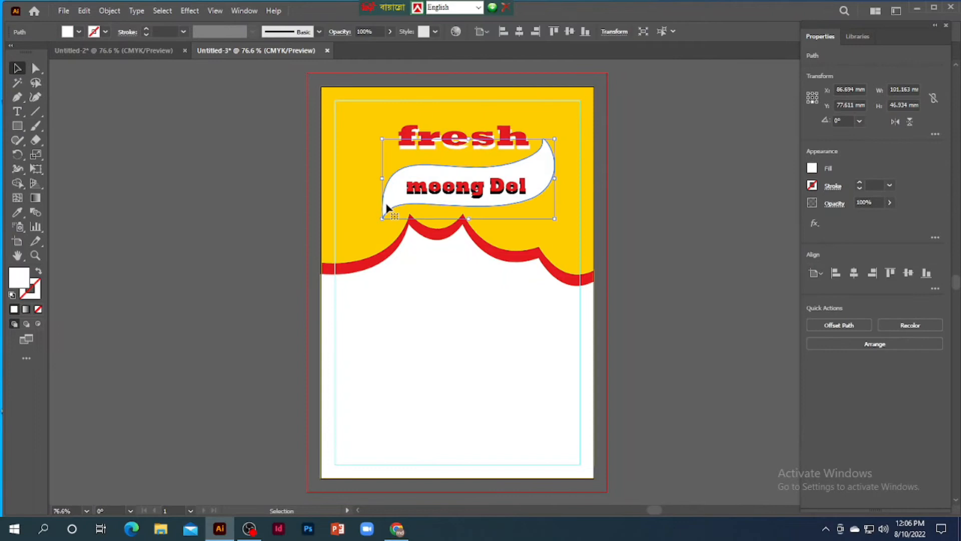
{"action": "key", "text": "ctrl+2"}
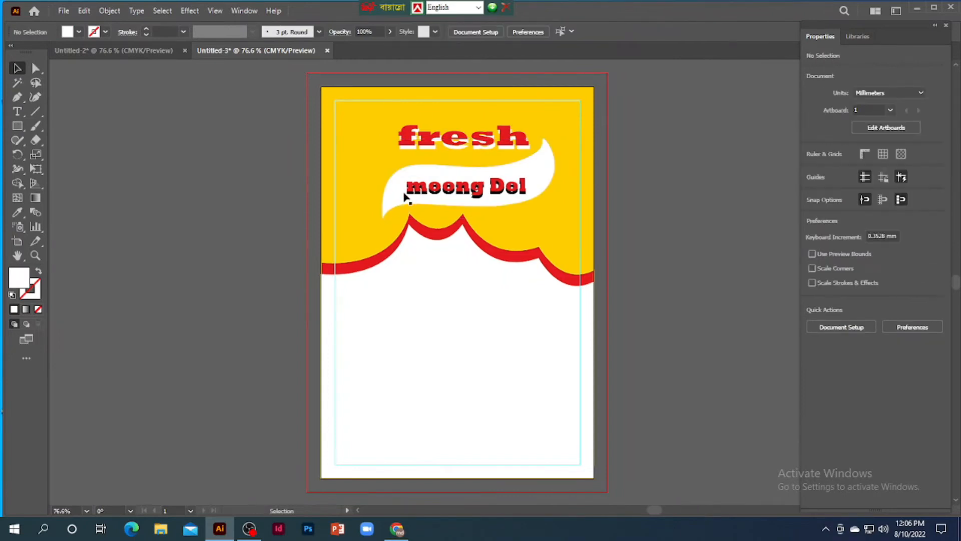
{"action": "left_click_drag", "start_coordinate": [400, 188], "coordinate": [536, 195]}
{"action": "left_click", "coordinate": [548, 32]}
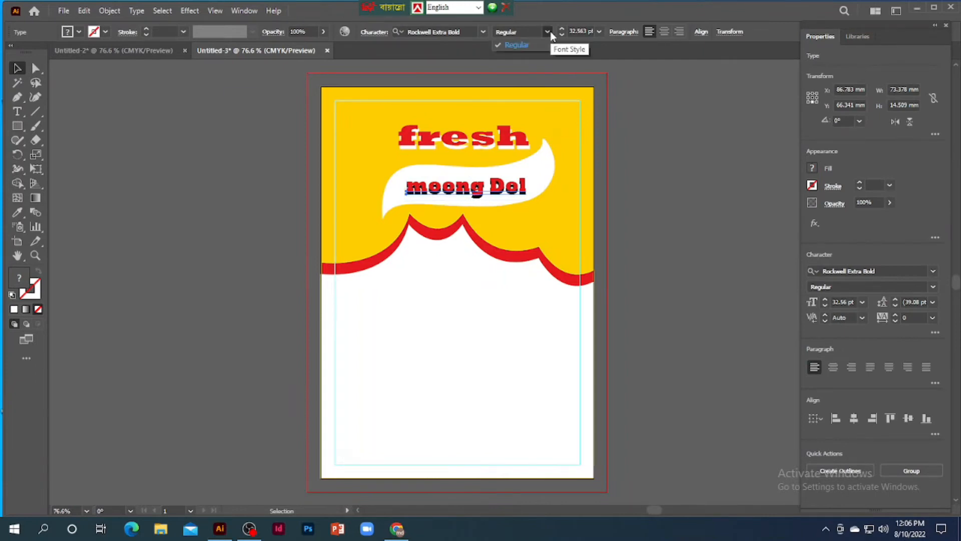
{"action": "left_click", "coordinate": [639, 76]}
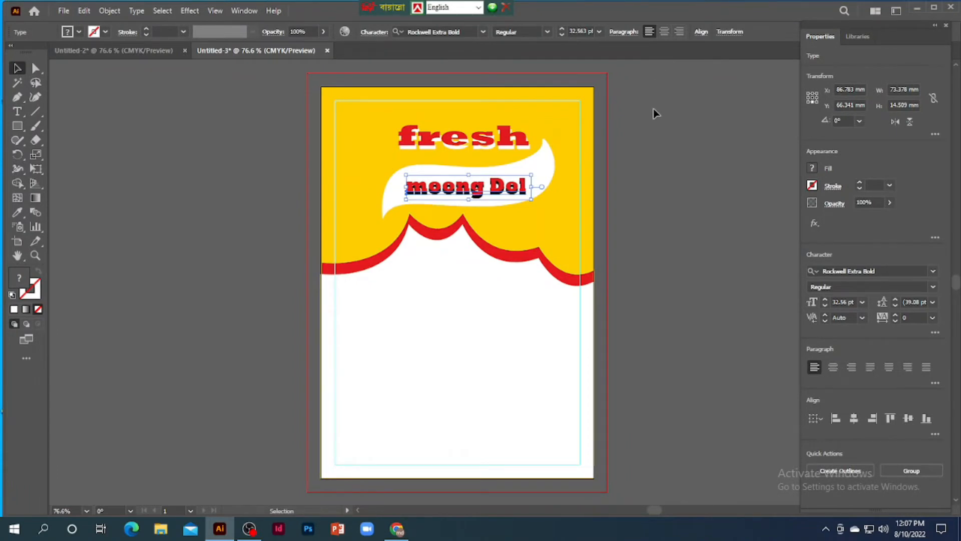
{"action": "left_click", "coordinate": [619, 181]}
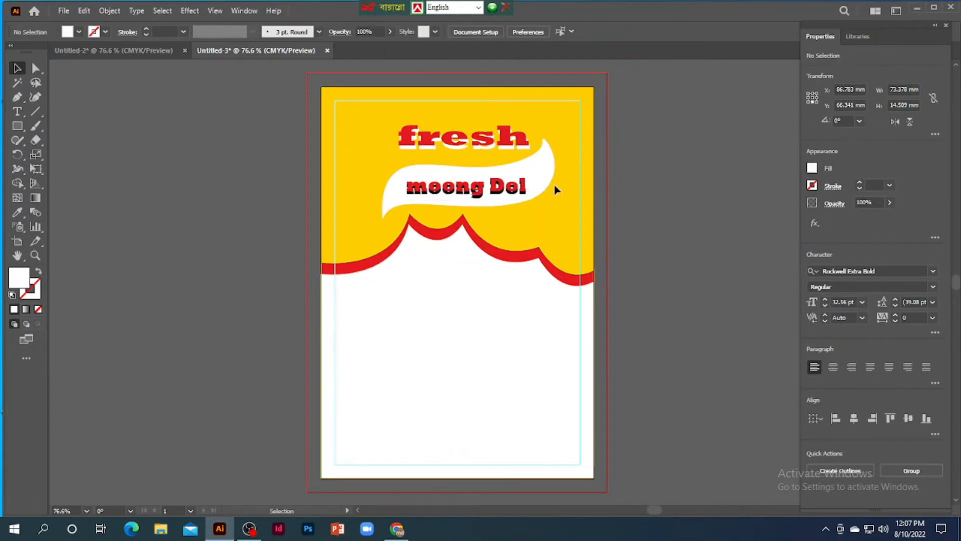
{"action": "left_click", "coordinate": [505, 189]}
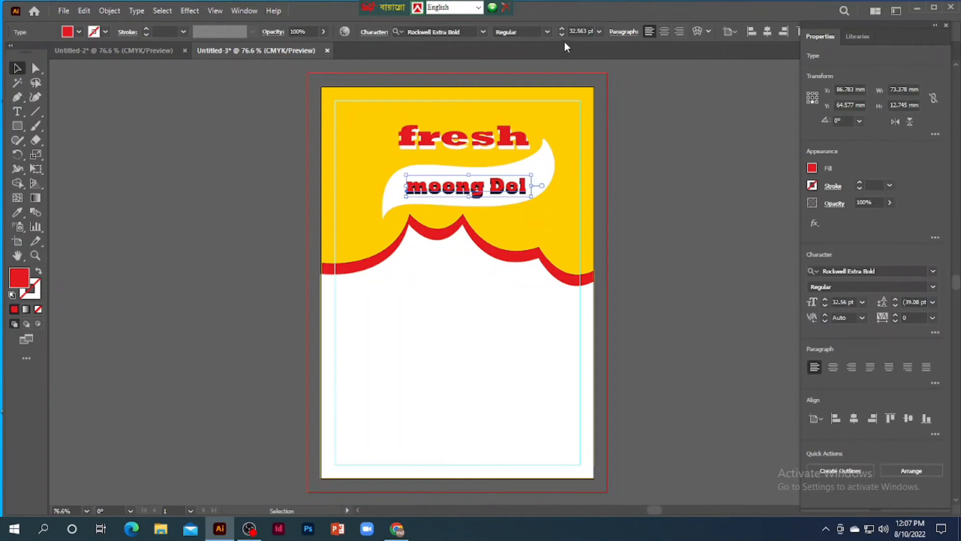
{"action": "left_click", "coordinate": [600, 31]}
{"action": "left_click", "coordinate": [682, 93]}
{"action": "left_click", "coordinate": [482, 32]}
{"action": "left_click", "coordinate": [427, 195]}
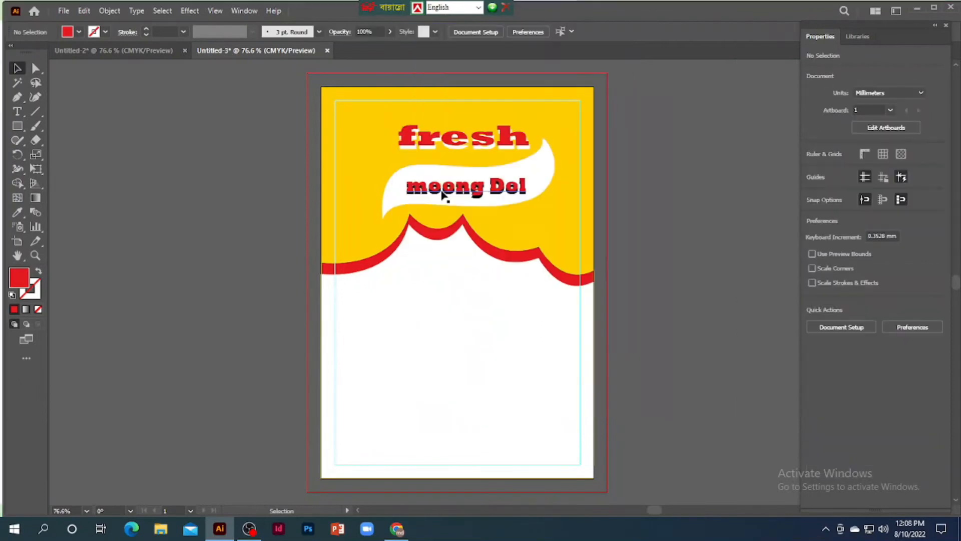
{"action": "left_click", "coordinate": [114, 107]}
Start a horizontal Arc warp on both the red "moong Dol" text and its black shadow, with a bend of -27%
{"action": "left_click", "coordinate": [513, 196]}
{"action": "left_click", "coordinate": [191, 11]}
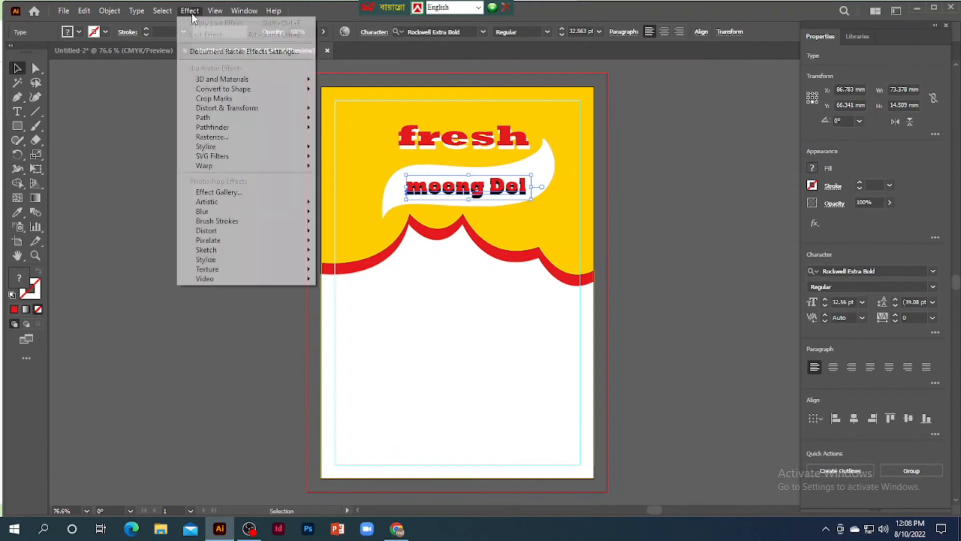
{"action": "mouse_move", "coordinate": [245, 167]}
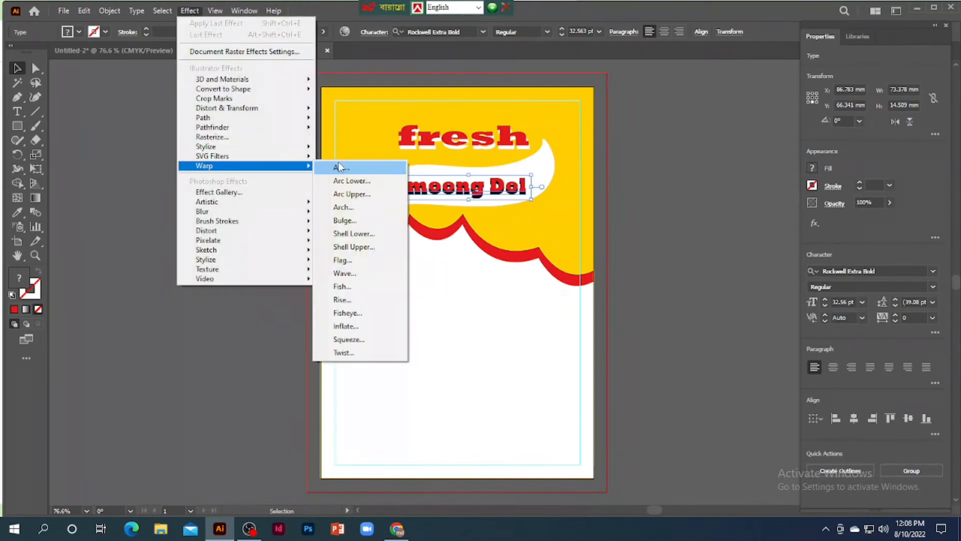
{"action": "left_click", "coordinate": [359, 168]}
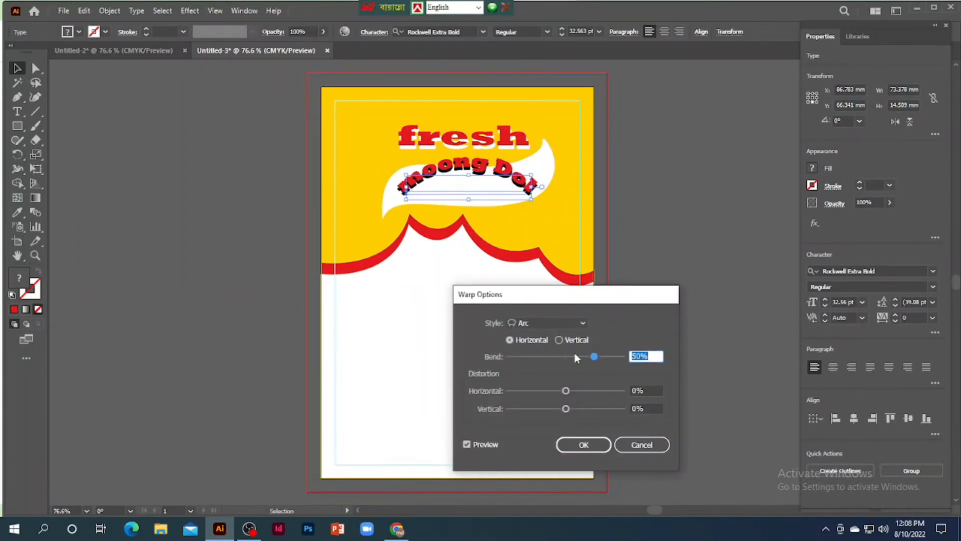
{"action": "left_click_drag", "start_coordinate": [594, 356], "coordinate": [548, 360]}
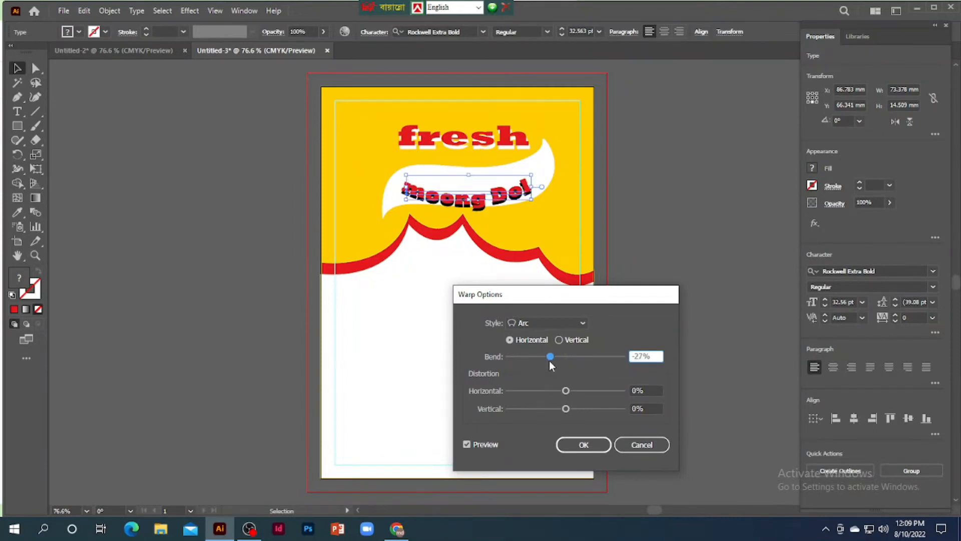
Try the Arc Lower and Arc Upper warp styles, then apply the text warp with the Arch style
{"action": "left_click", "coordinate": [583, 323]}
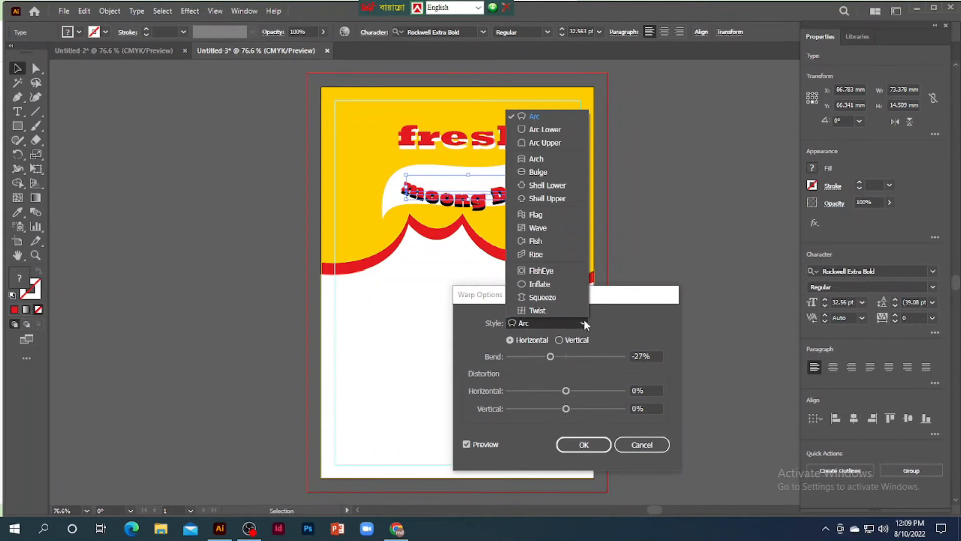
{"action": "left_click", "coordinate": [541, 130]}
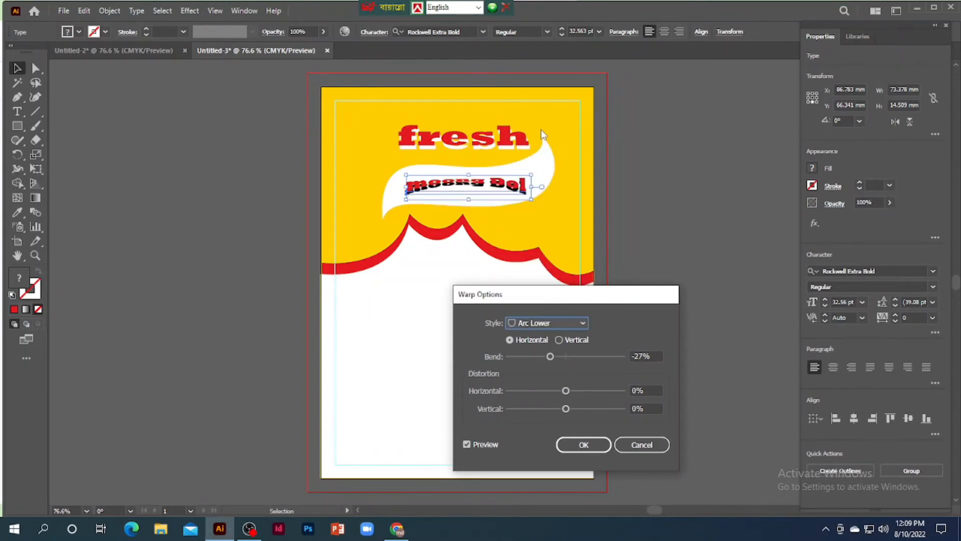
{"action": "left_click", "coordinate": [580, 323]}
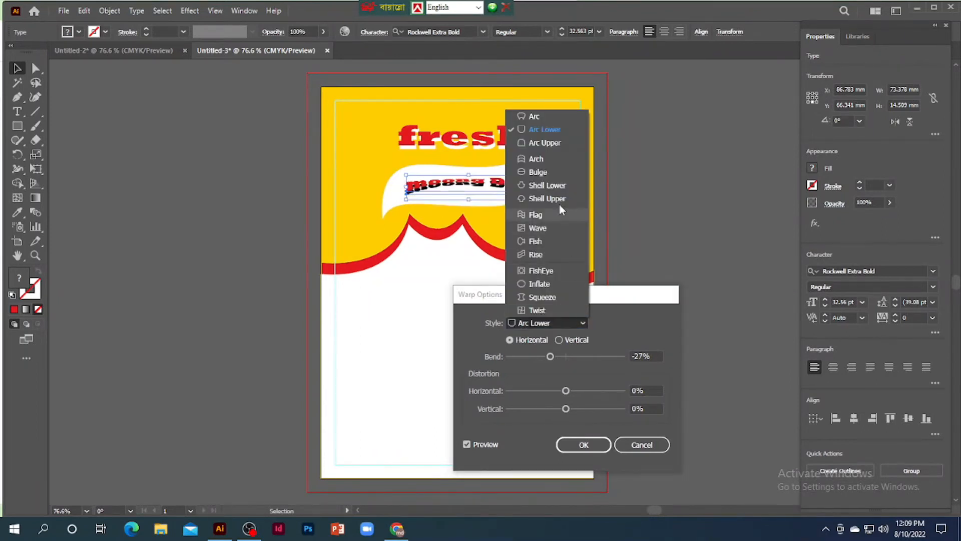
{"action": "left_click", "coordinate": [545, 144]}
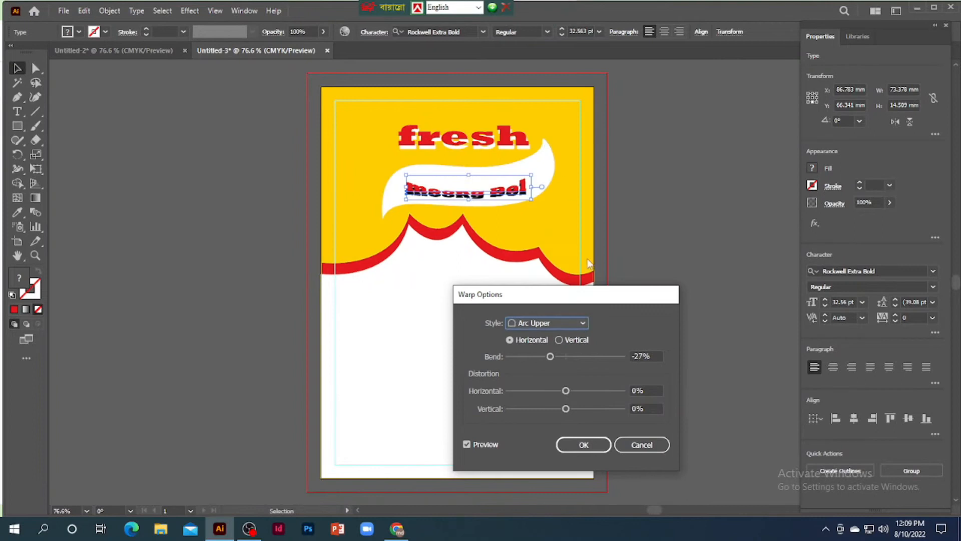
{"action": "left_click", "coordinate": [584, 323]}
{"action": "left_click", "coordinate": [540, 163]}
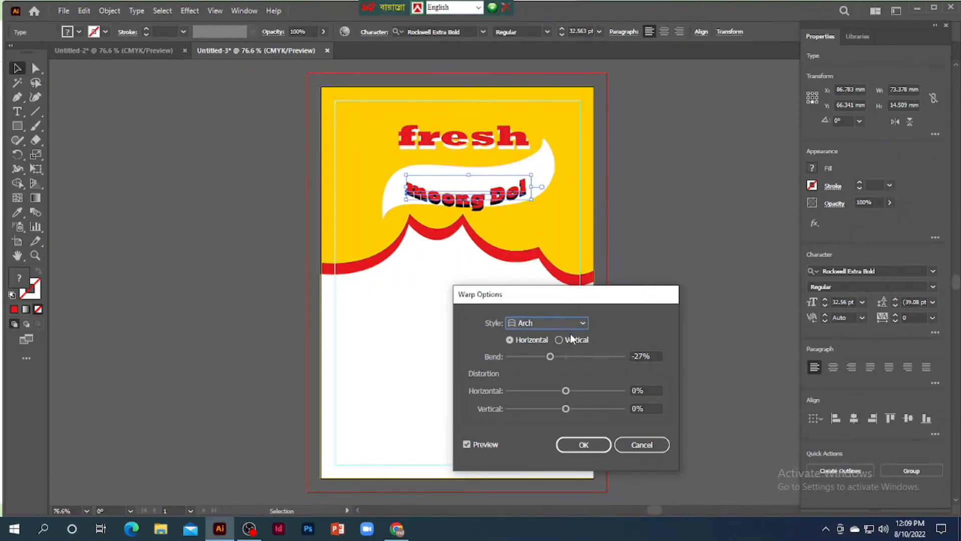
{"action": "key", "text": "Return"}
Stretch the warped "moong Dol" text and shadow to about 26 mm tall overall and move them up onto the white banner
{"action": "mouse_move", "coordinate": [466, 197]}
{"action": "left_mouse_down"}
{"action": "mouse_move", "coordinate": [471, 190]}
{"action": "mouse_move", "coordinate": [473, 210]}
{"action": "left_mouse_up"}
{"action": "left_click_drag", "start_coordinate": [474, 197], "coordinate": [475, 187]}
{"action": "left_click", "coordinate": [633, 229]}
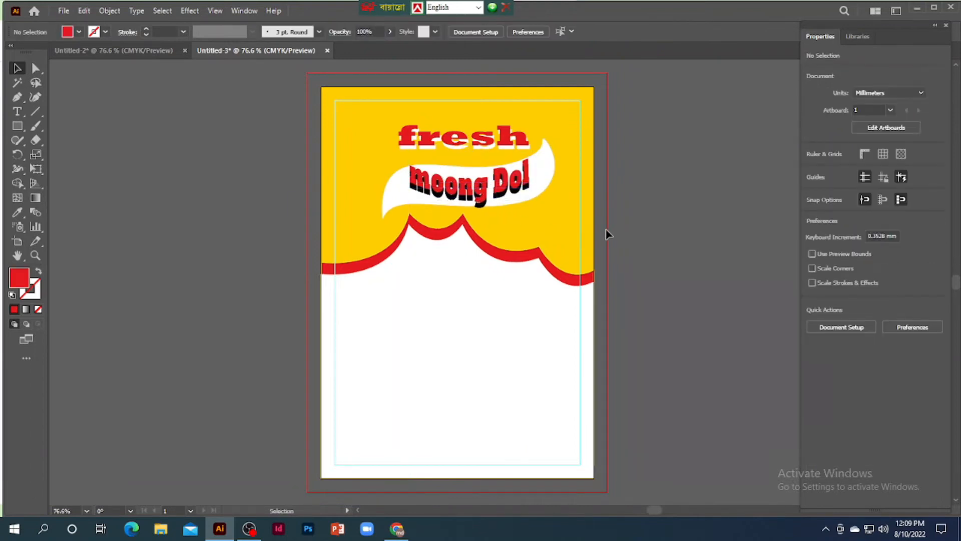
{"action": "left_click", "coordinate": [513, 202]}
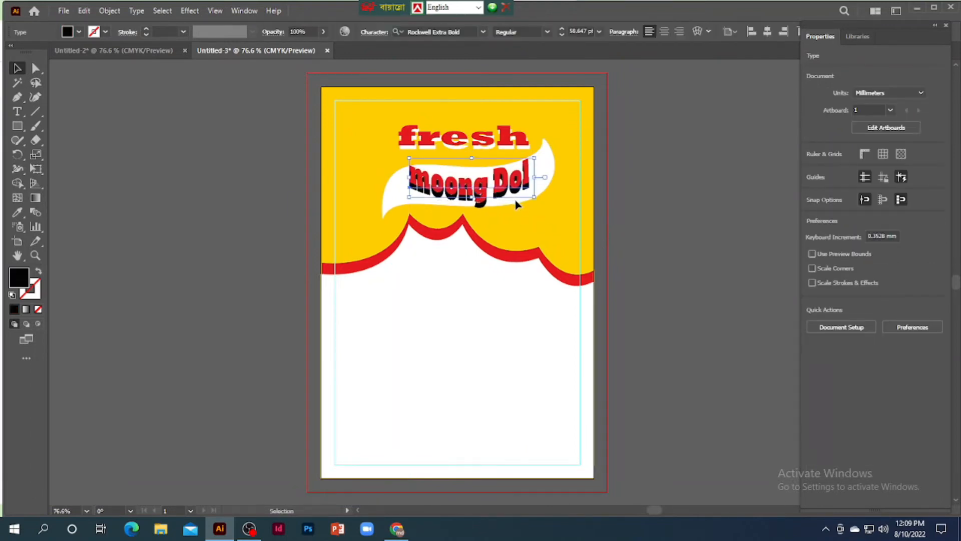
{"action": "left_click", "coordinate": [552, 173]}
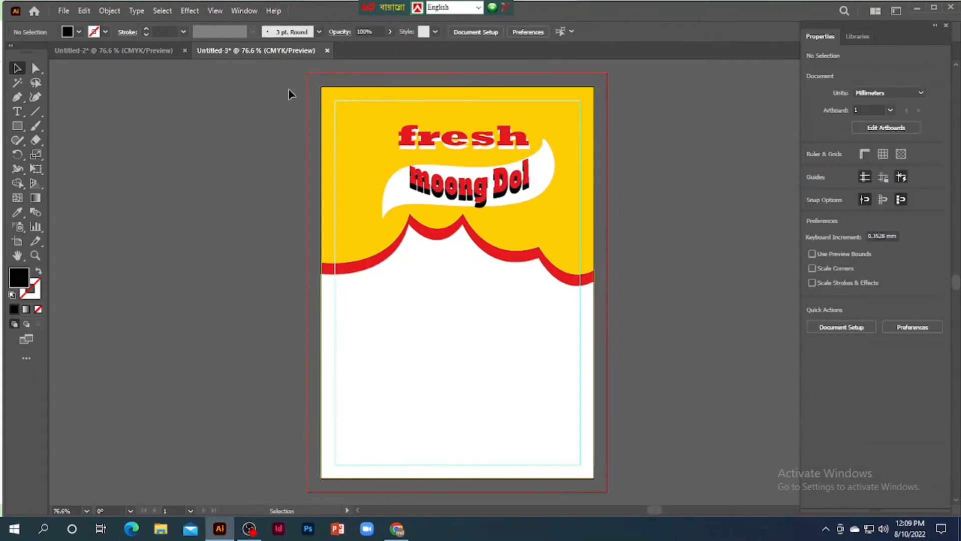
{"action": "left_click", "coordinate": [189, 11]}
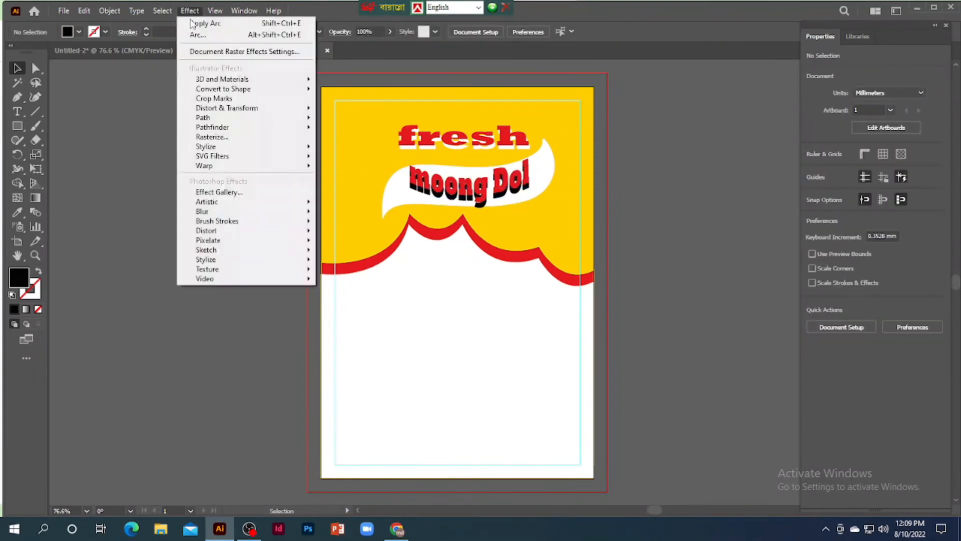
{"action": "left_click", "coordinate": [88, 172]}
Add a second warp effect, Shell Upper with a bend of -5%, to both the red "moong Dol" text and its shadow
{"action": "left_click", "coordinate": [451, 190]}
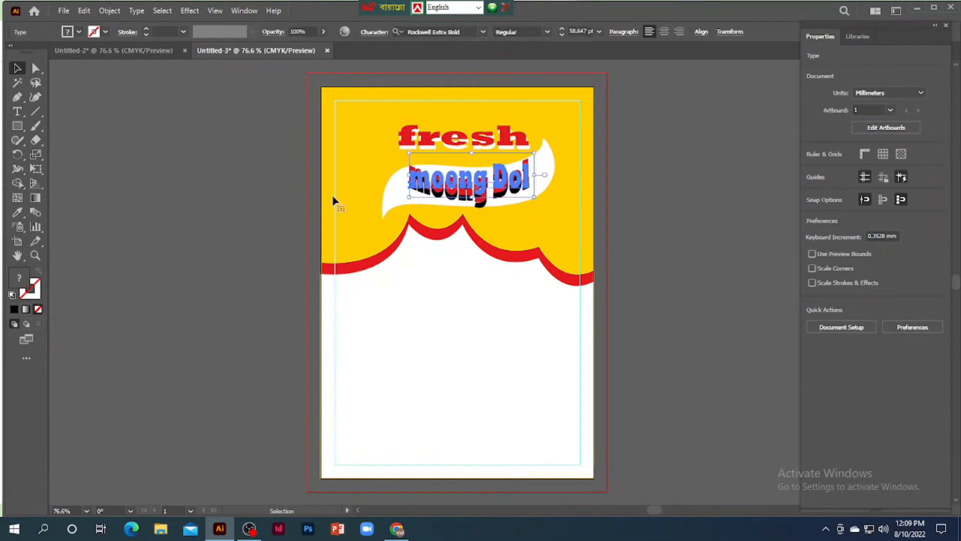
{"action": "left_click", "coordinate": [190, 10]}
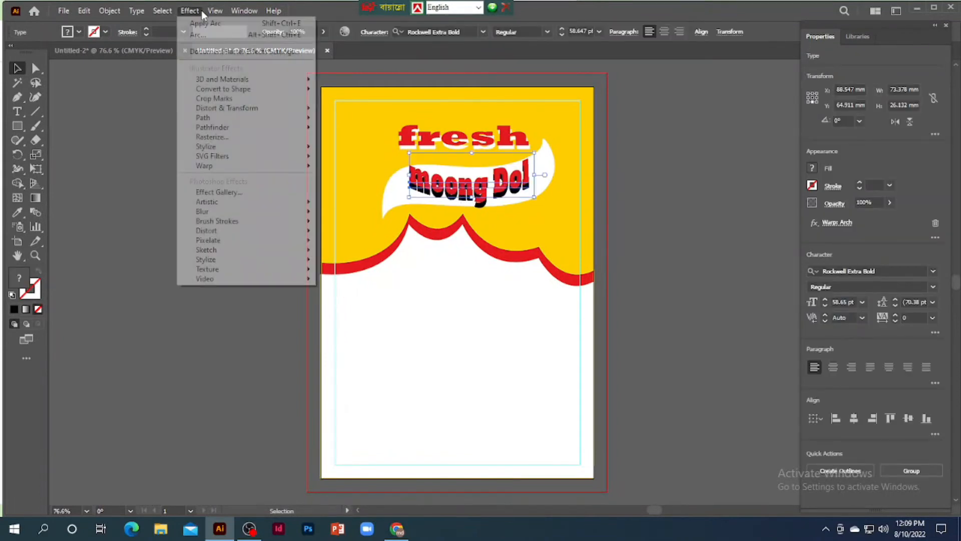
{"action": "mouse_move", "coordinate": [190, 11]}
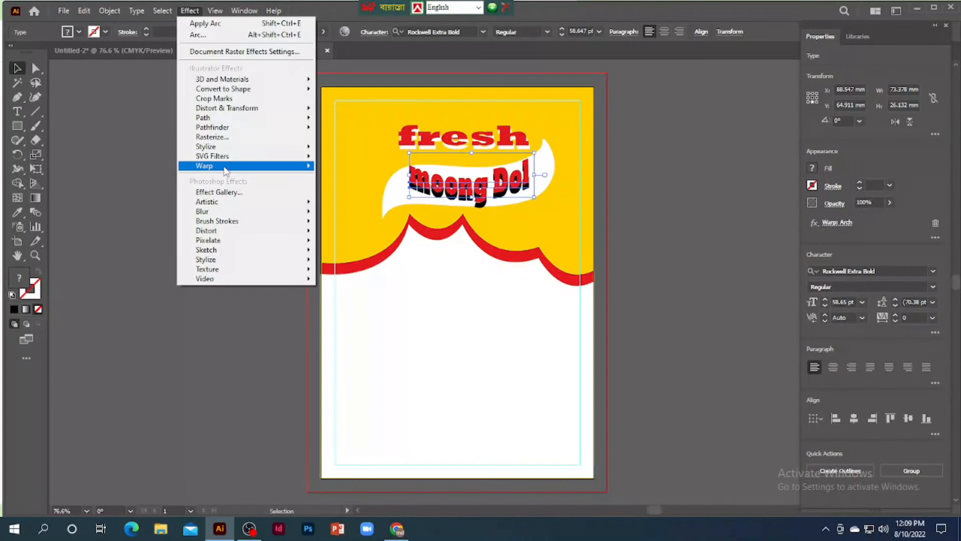
{"action": "mouse_move", "coordinate": [226, 170]}
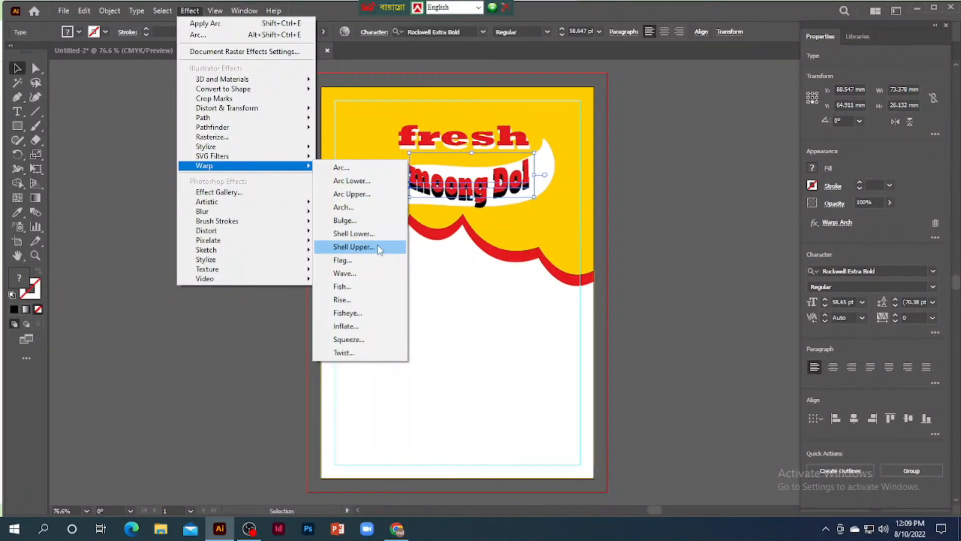
{"action": "left_click", "coordinate": [353, 247]}
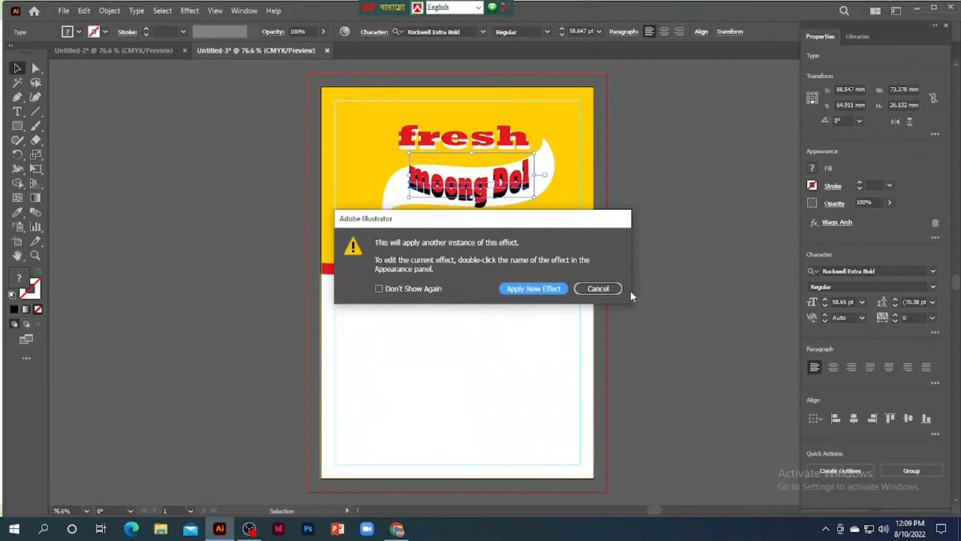
{"action": "left_click", "coordinate": [540, 293]}
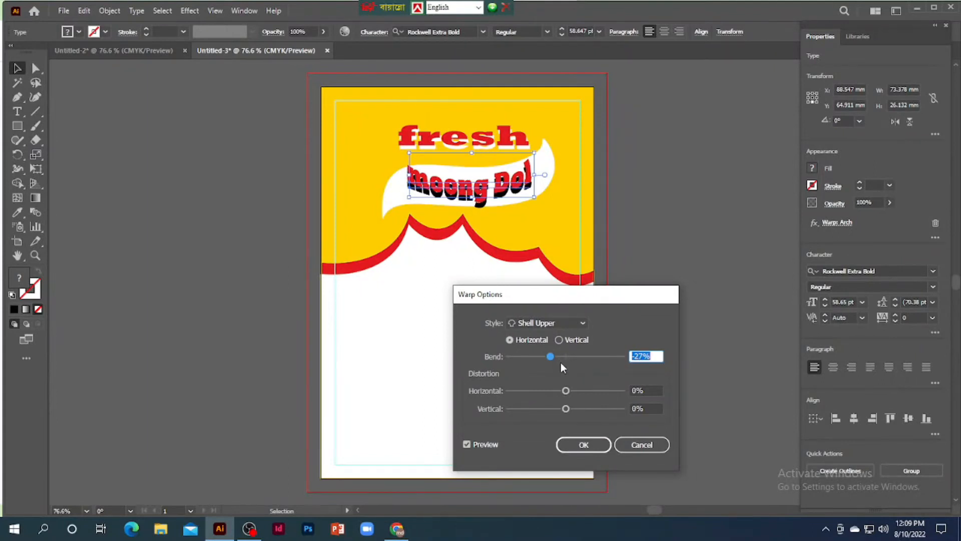
{"action": "mouse_move", "coordinate": [553, 356]}
{"action": "left_mouse_down"}
{"action": "mouse_move", "coordinate": [574, 361]}
{"action": "mouse_move", "coordinate": [563, 360]}
{"action": "left_mouse_up"}
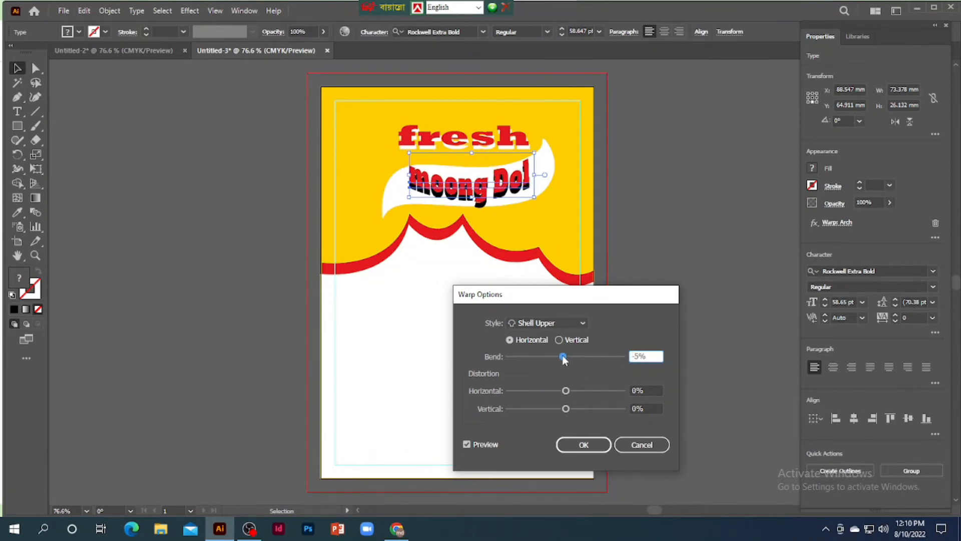
{"action": "left_click", "coordinate": [584, 444]}
{"action": "left_click", "coordinate": [635, 262]}
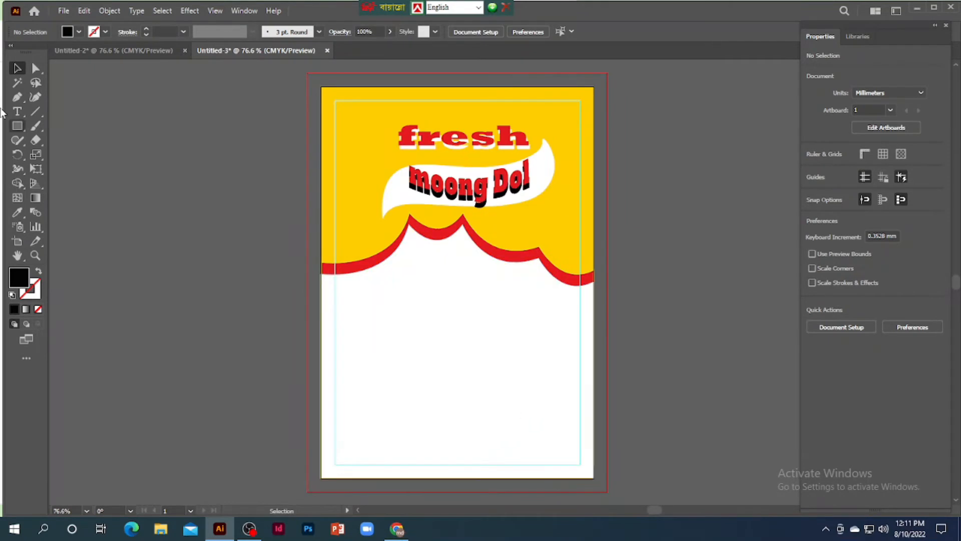
Create a seven-point star with radii of 8.819 mm and 17.639 mm outside the artboard and fill it red
{"action": "left_click", "coordinate": [17, 126]}
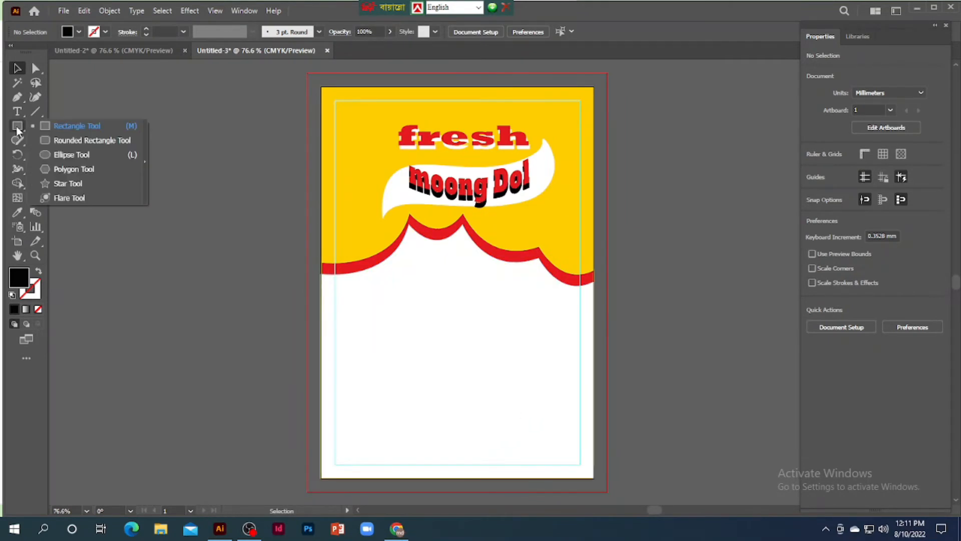
{"action": "left_click", "coordinate": [70, 184]}
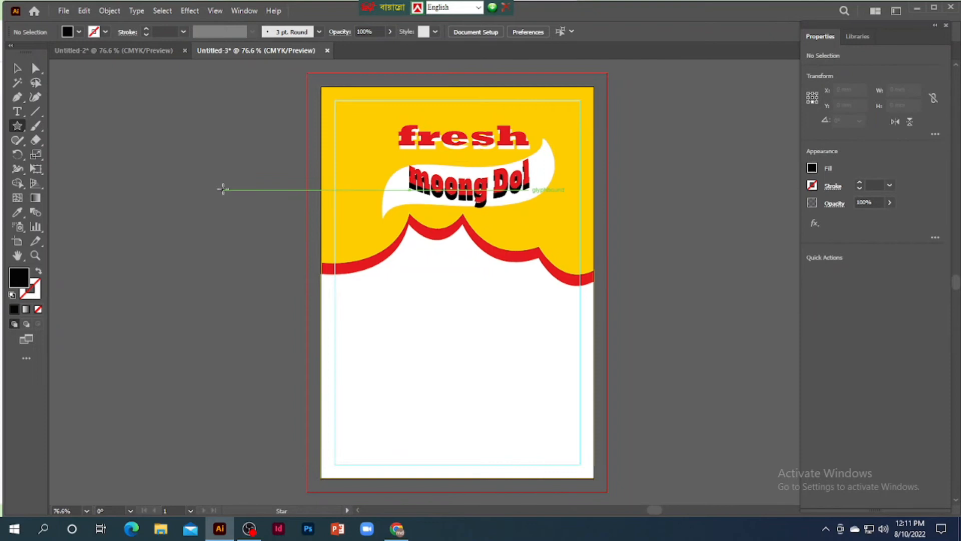
{"action": "left_click", "coordinate": [224, 171]}
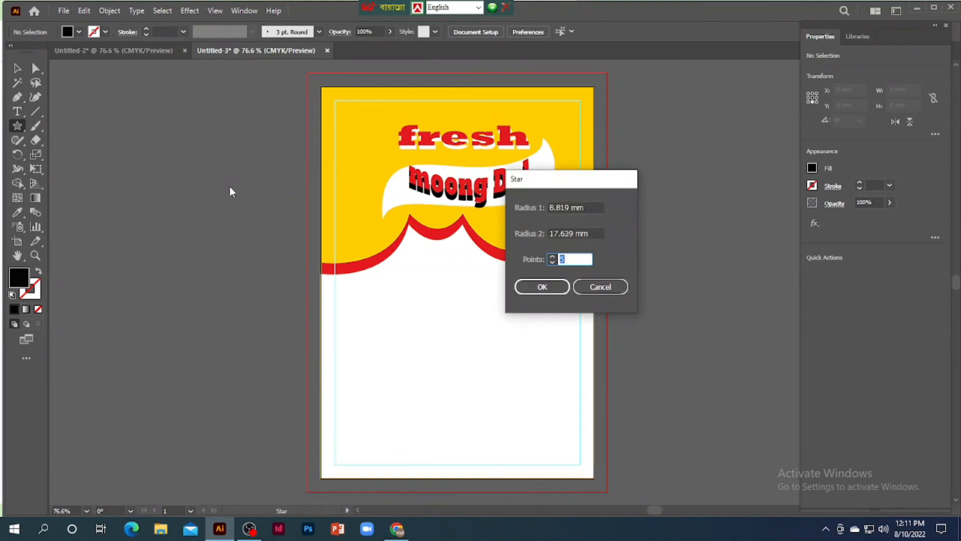
{"action": "type", "text": "7"}
{"action": "left_click", "coordinate": [536, 291]}
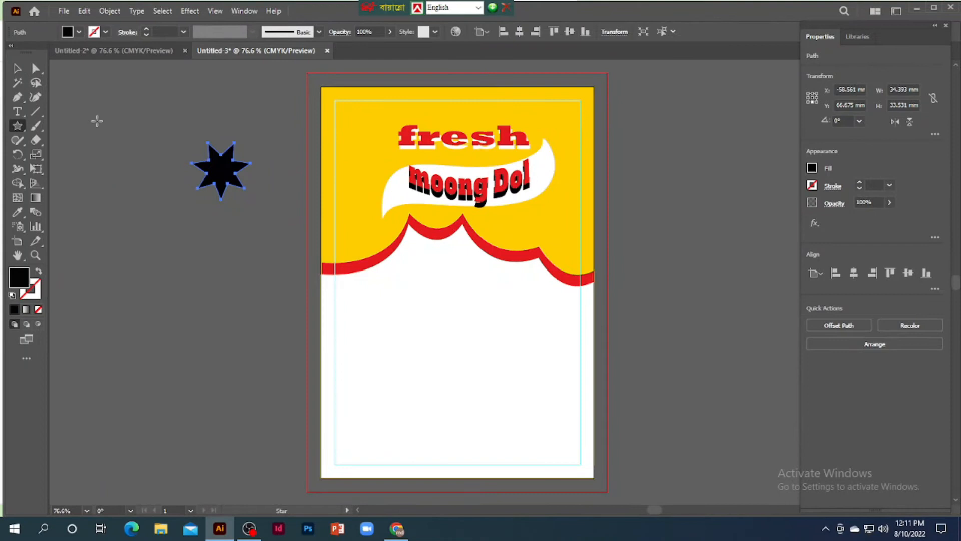
{"action": "left_click", "coordinate": [812, 169]}
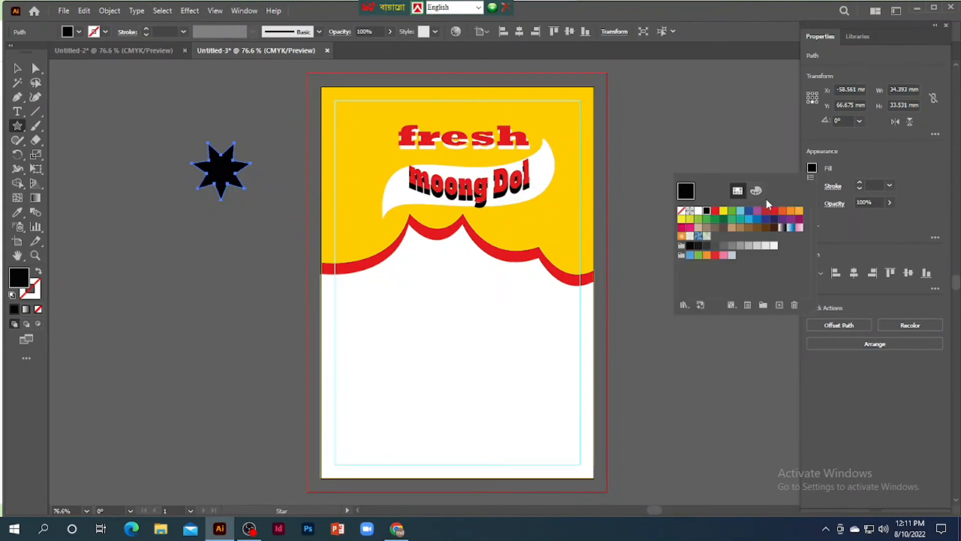
{"action": "left_click", "coordinate": [714, 212]}
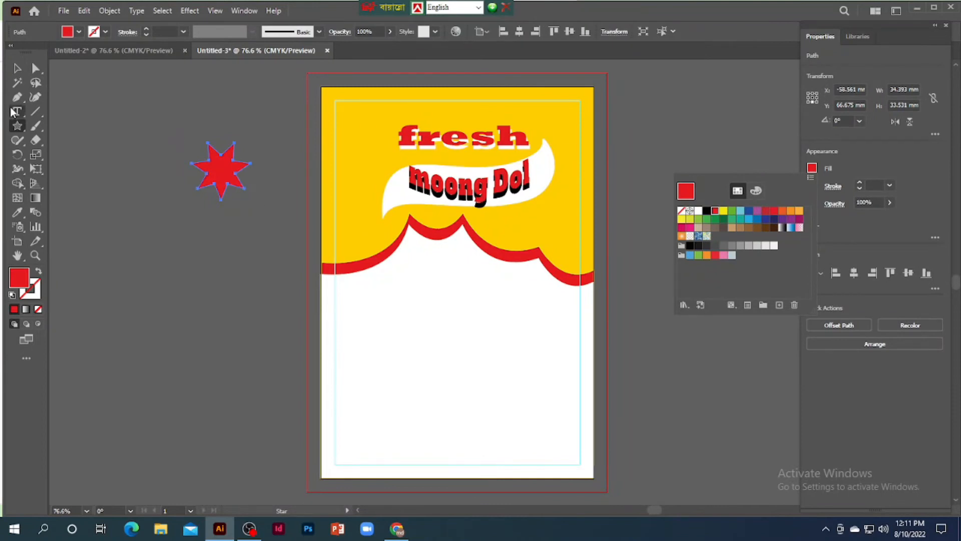
{"action": "left_click", "coordinate": [17, 126]}
{"action": "left_click", "coordinate": [109, 178]}
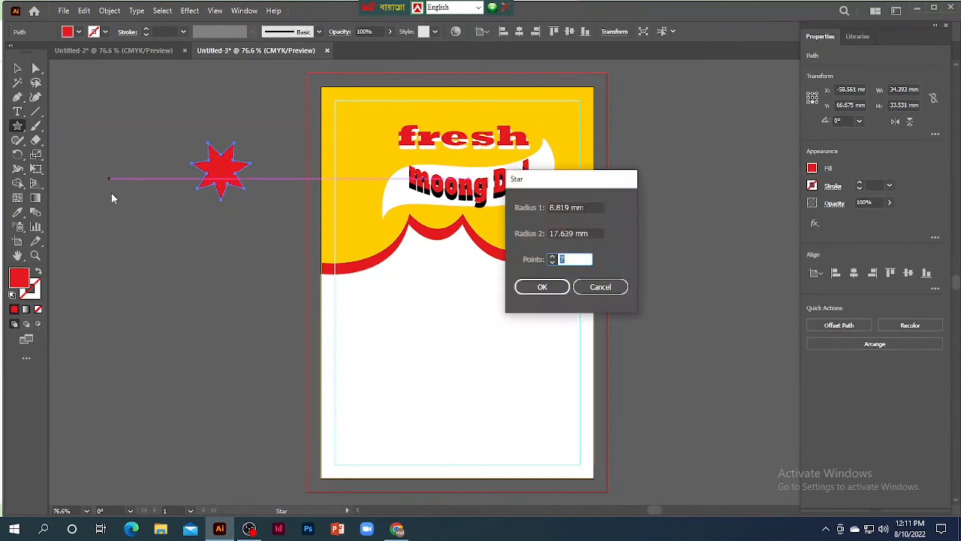
{"action": "left_click", "coordinate": [598, 287]}
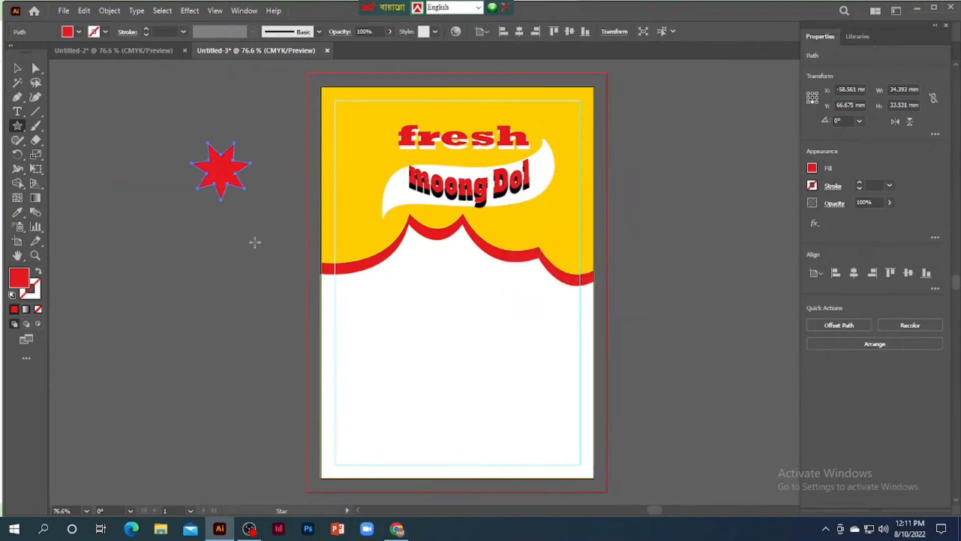
Add the text "$5" outside the artboard near the red star and enlarge it to about 36 pt
{"action": "left_click", "coordinate": [17, 111]}
{"action": "left_click", "coordinate": [115, 220]}
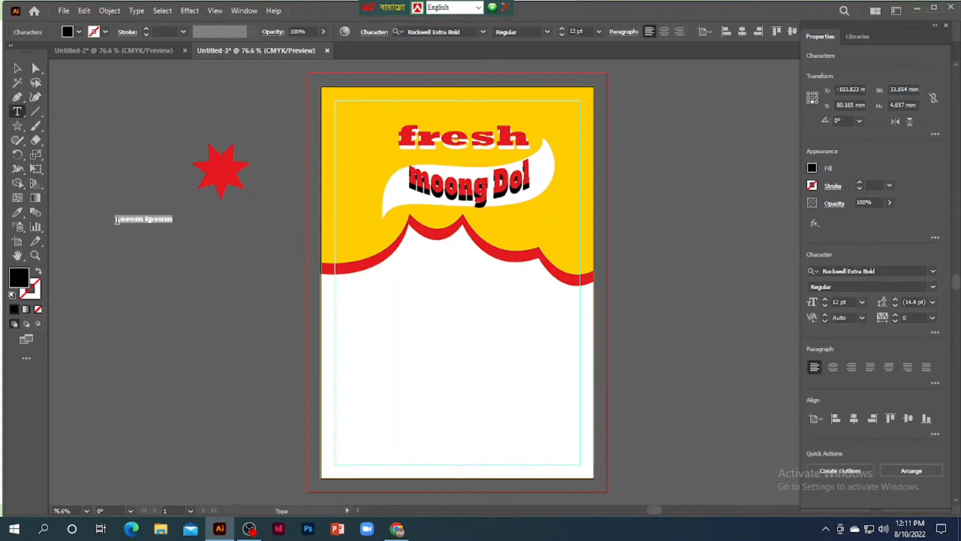
{"action": "key", "text": "BackSpace"}
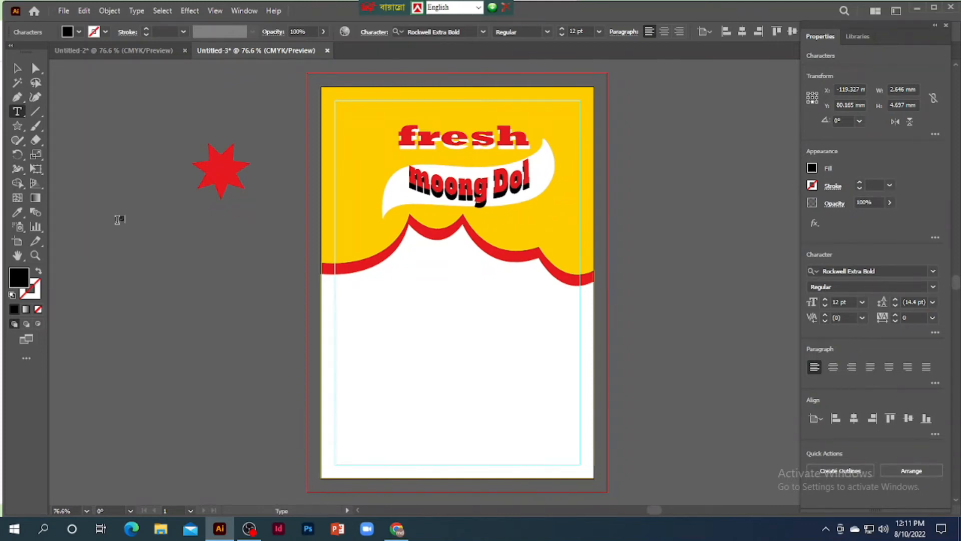
{"action": "key", "text": "Escape"}
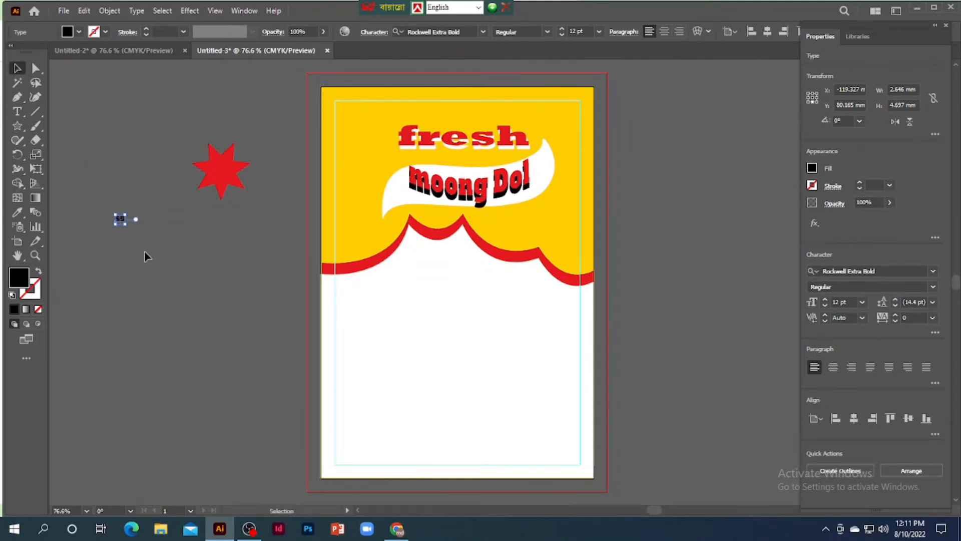
{"action": "mouse_move", "coordinate": [124, 224]}
{"action": "left_mouse_down"}
{"action": "mouse_move", "coordinate": [136, 239]}
{"action": "mouse_move", "coordinate": [126, 229]}
{"action": "mouse_move", "coordinate": [145, 225]}
{"action": "mouse_move", "coordinate": [126, 240]}
{"action": "left_mouse_up"}
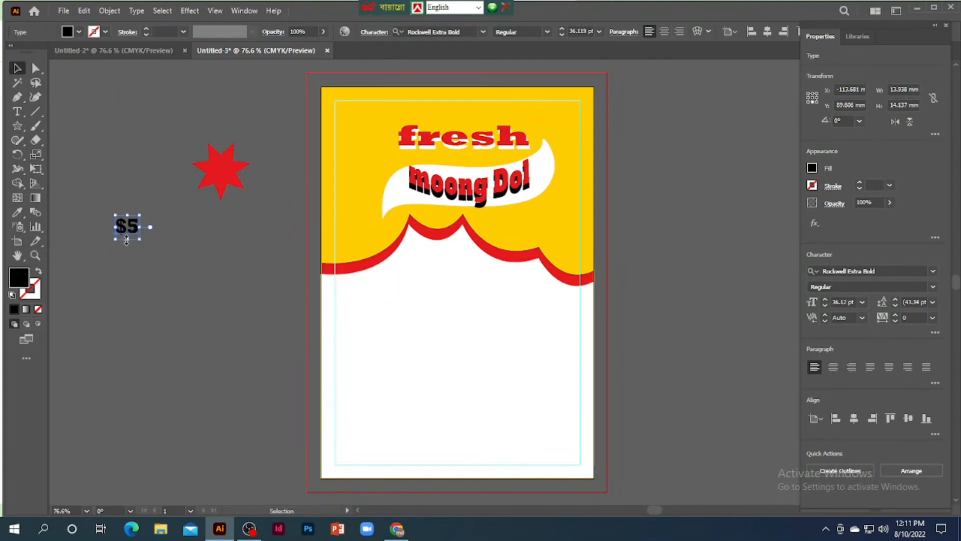
Fill the "$5" text white and move it onto the centre of the red star
{"action": "left_click", "coordinate": [812, 169]}
{"action": "left_click", "coordinate": [699, 213]}
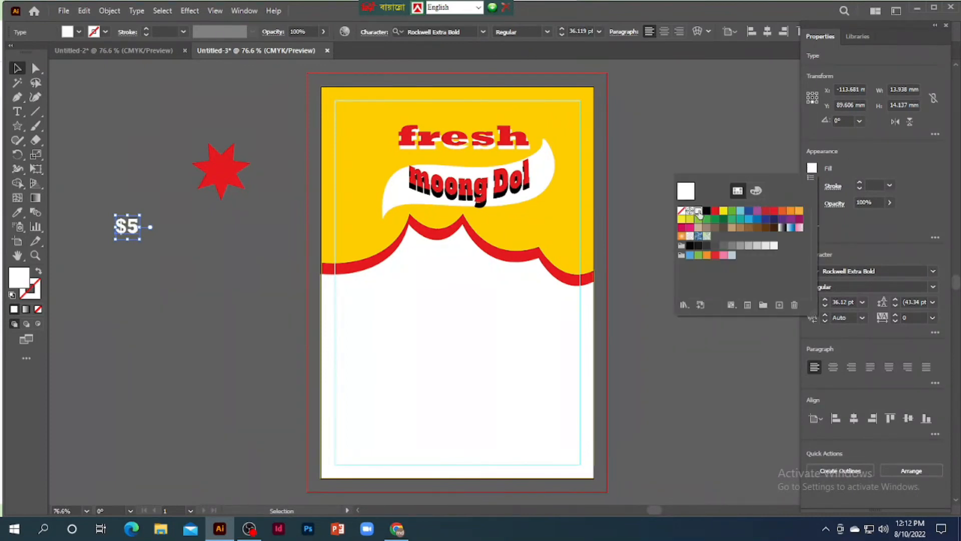
{"action": "left_click", "coordinate": [127, 231]}
{"action": "left_click_drag", "start_coordinate": [129, 234], "coordinate": [226, 176]}
Move the red star together with its "$5" text into the artboard's upper-left corner, beside "fresh"
{"action": "left_click", "coordinate": [224, 242]}
{"action": "left_click_drag", "start_coordinate": [252, 229], "coordinate": [366, 140]}
{"action": "key", "text": "Right"}
{"action": "key", "text": "Right"}
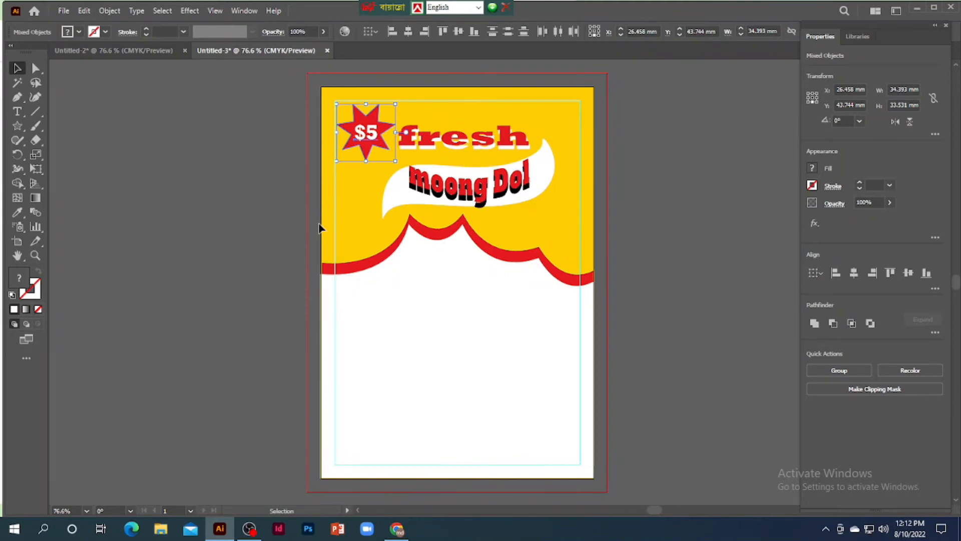
{"action": "left_click", "coordinate": [286, 280]}
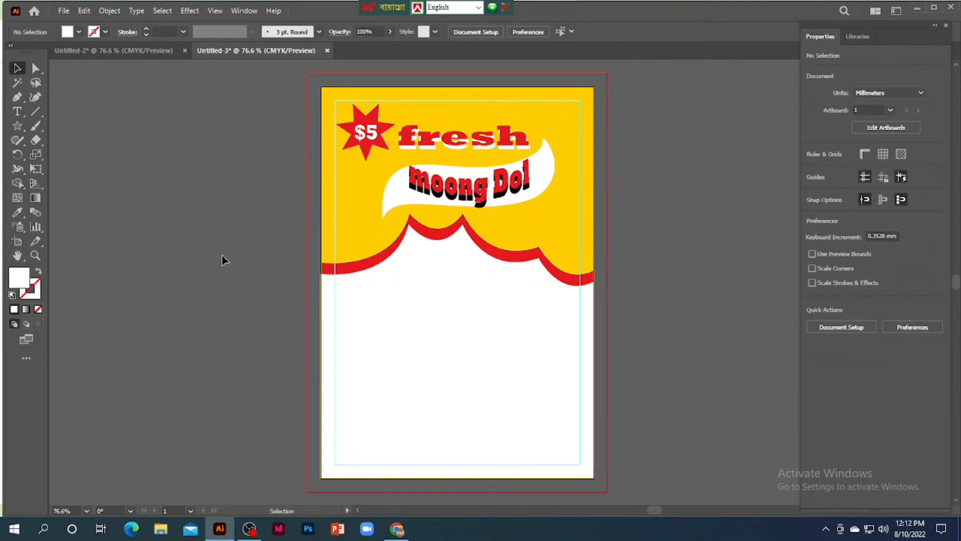
Paste a copy of the red star behind the original, shift the copy up about 3.5 mm and fill it black
{"action": "left_click", "coordinate": [363, 150]}
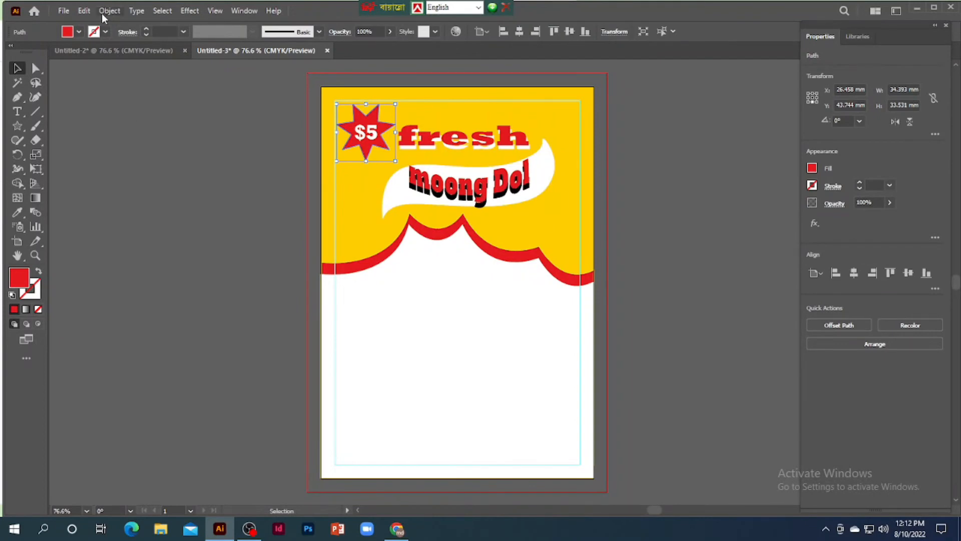
{"action": "left_click", "coordinate": [84, 11]}
{"action": "left_click", "coordinate": [103, 68]}
{"action": "left_click", "coordinate": [83, 11]}
{"action": "left_click", "coordinate": [103, 106]}
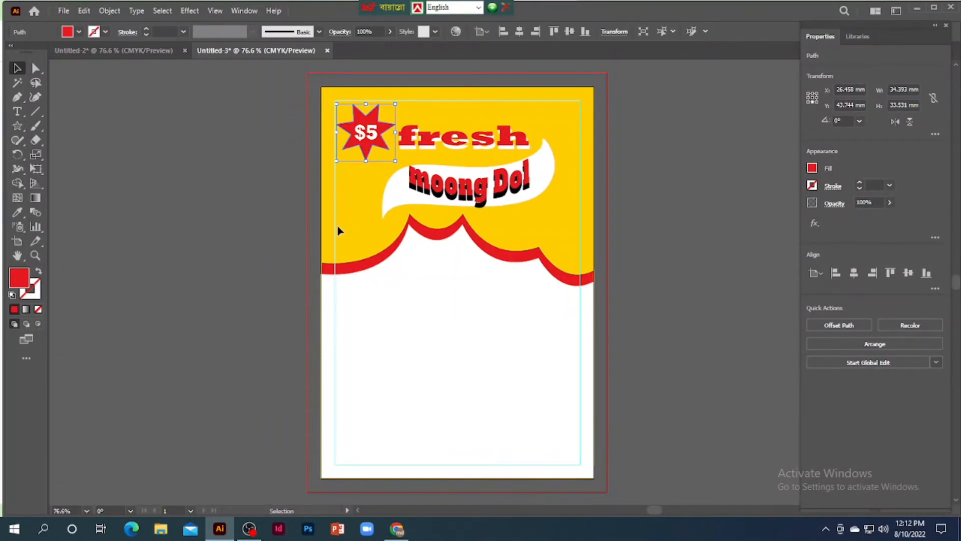
{"action": "key", "text": "shift+Up"}
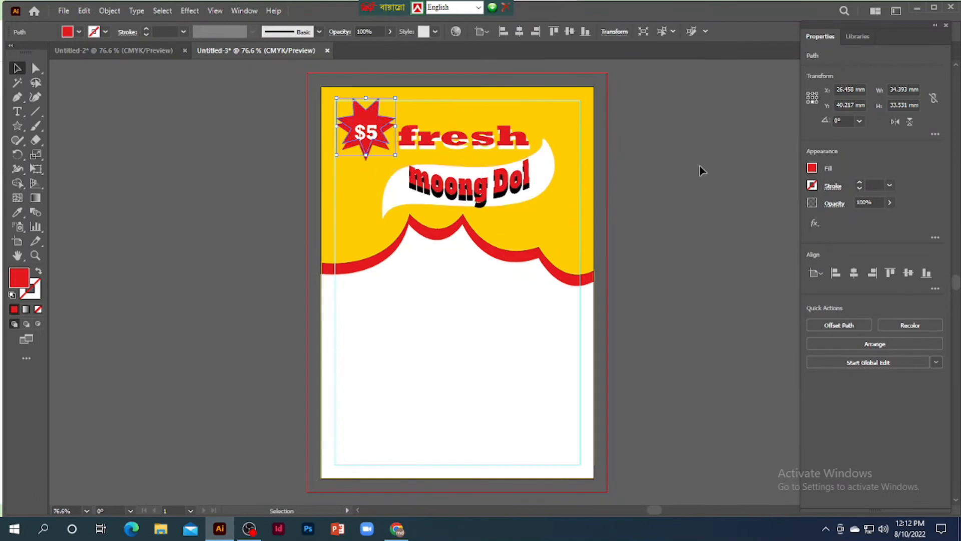
{"action": "left_click", "coordinate": [814, 169]}
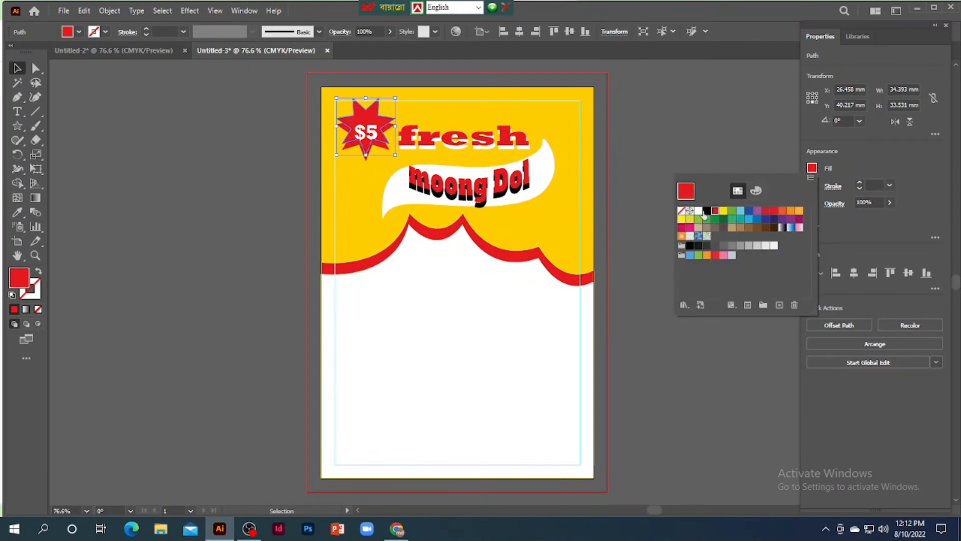
{"action": "left_click", "coordinate": [706, 212]}
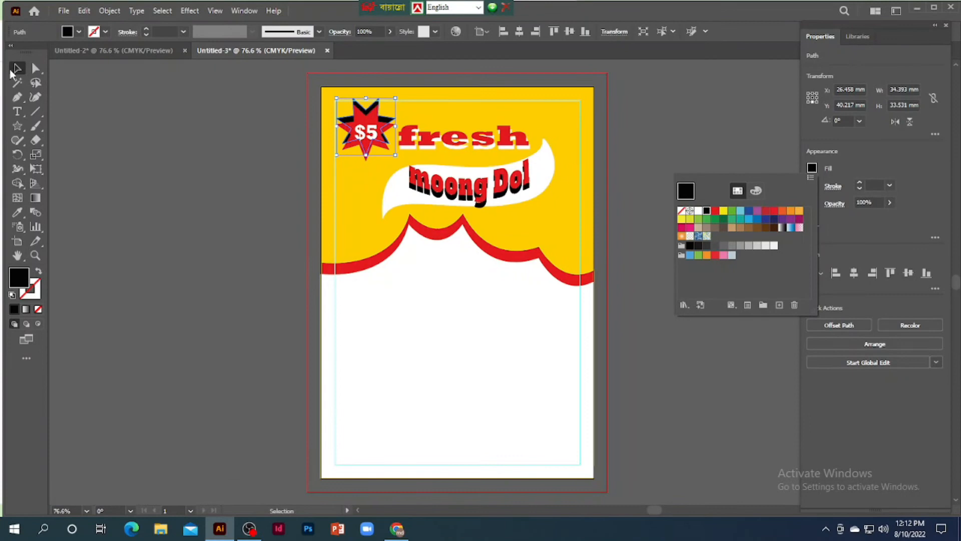
{"action": "left_click", "coordinate": [116, 131]}
{"action": "left_click", "coordinate": [116, 133]}
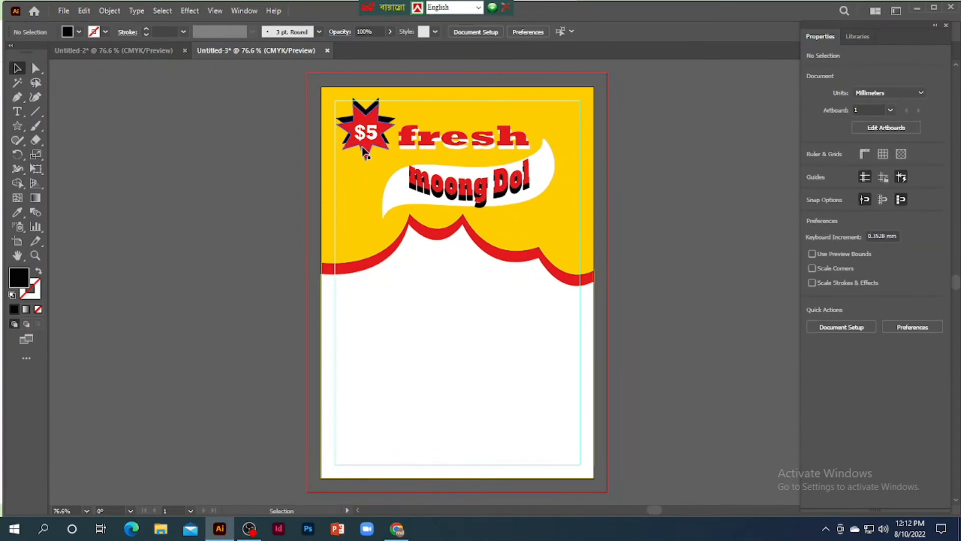
Rearrange the black star copy, red star and "$5" so that the black copy forms a shadow slightly below the red star
{"action": "key", "text": "ctrl+z"}
{"action": "key", "text": "ctrl+z"}
{"action": "key", "text": "ctrl+z"}
{"action": "key", "text": "ctrl+z"}
{"action": "key", "text": "ctrl+z"}
{"action": "key", "text": "ctrl+z"}
{"action": "key", "text": "ctrl+z"}
{"action": "key", "text": "ctrl+z"}
{"action": "key", "text": "ctrl+z"}
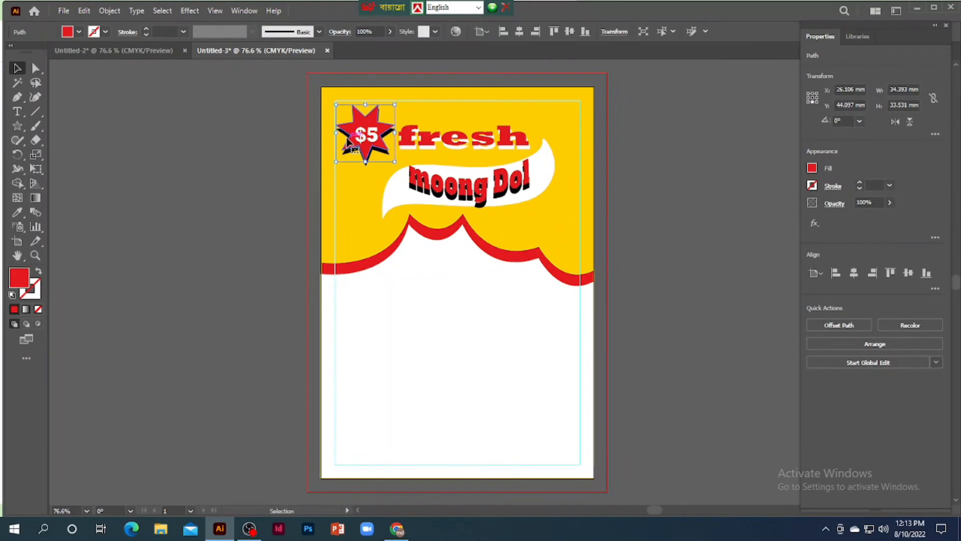
{"action": "left_click", "coordinate": [274, 140]}
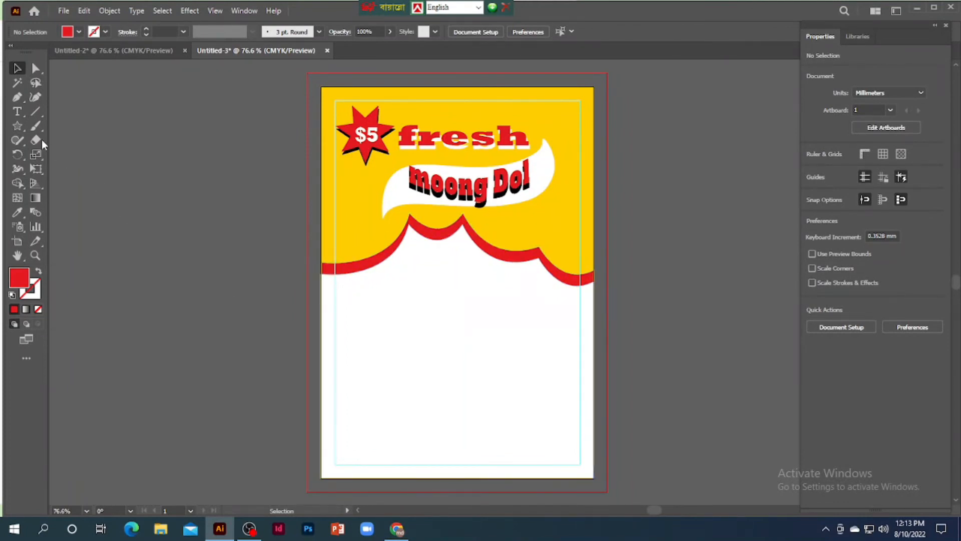
Add the three-line text "WHEAT FLOUR SNACKS" in the empty area outside the artboard
{"action": "left_click", "coordinate": [18, 112]}
{"action": "left_click", "coordinate": [130, 202]}
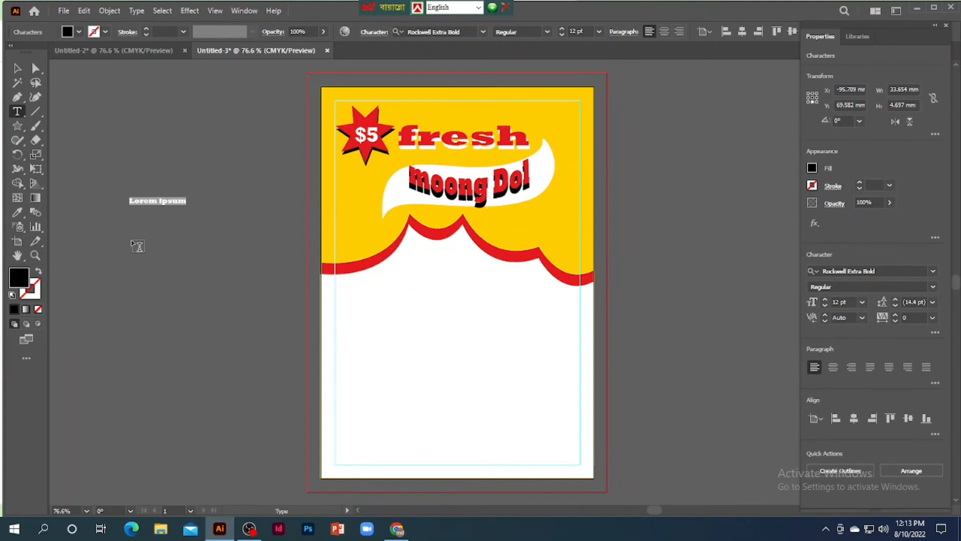
{"action": "type", "text": "WH"}
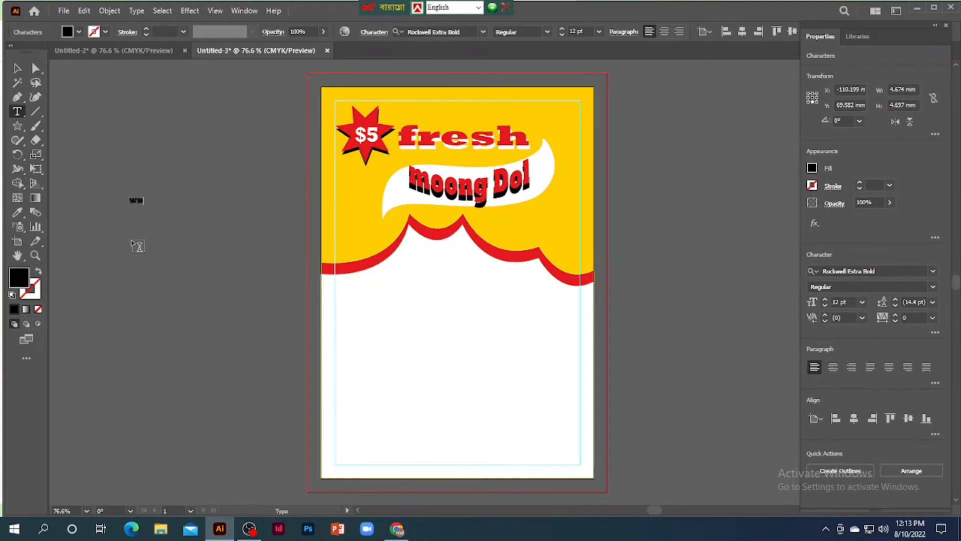
{"action": "type", "text": "EA"}
{"action": "type", "text": "FL"}
{"action": "type", "text": "OUR"}
{"action": "key", "text": "BackSpace"}
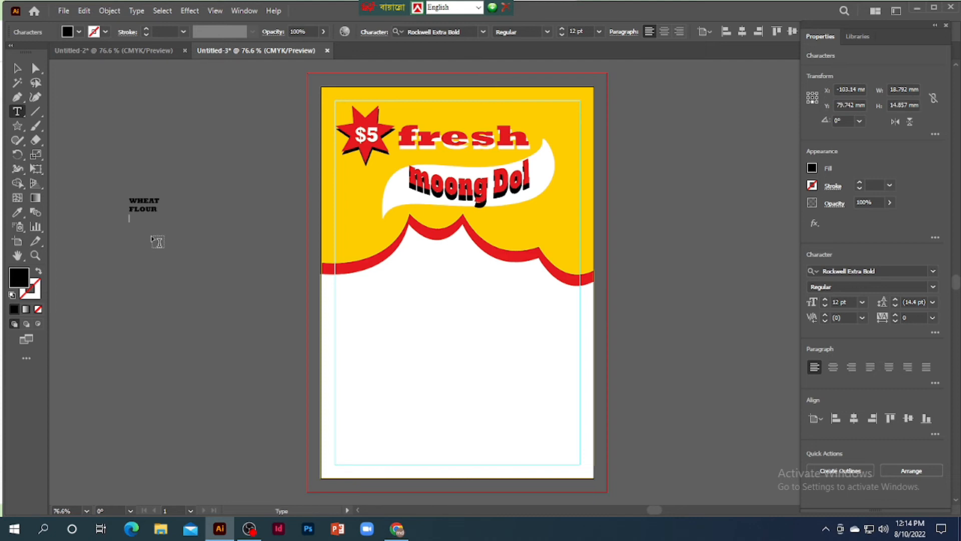
{"action": "type", "text": "NA"}
{"action": "type", "text": "CKS"}
Place "WHEAT FLOUR SNACKS" on the white area under the scallops, enlarge it to about 36 pt and fill it red
{"action": "left_click", "coordinate": [16, 68]}
{"action": "left_click_drag", "start_coordinate": [150, 213], "coordinate": [423, 358]}
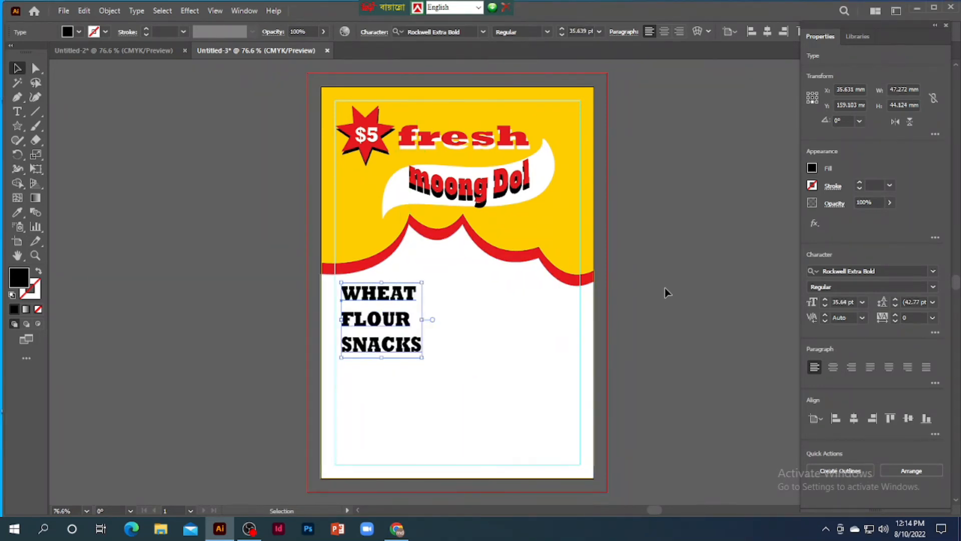
{"action": "left_click", "coordinate": [812, 169]}
{"action": "left_click", "coordinate": [716, 211]}
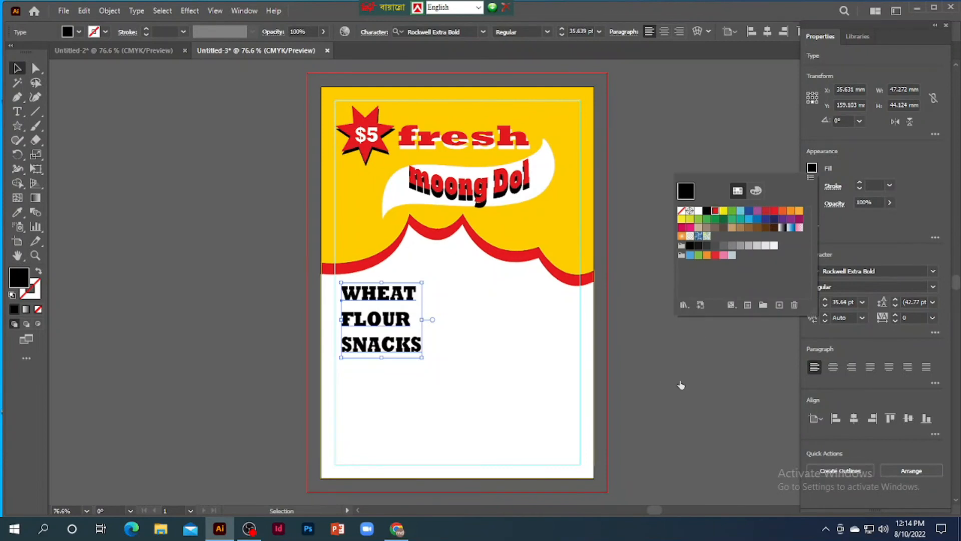
{"action": "left_click", "coordinate": [118, 188]}
Draw a nearly horizontal line about 48 mm long directly beneath "SNACKS" and set its fill to red
{"action": "left_click", "coordinate": [35, 115]}
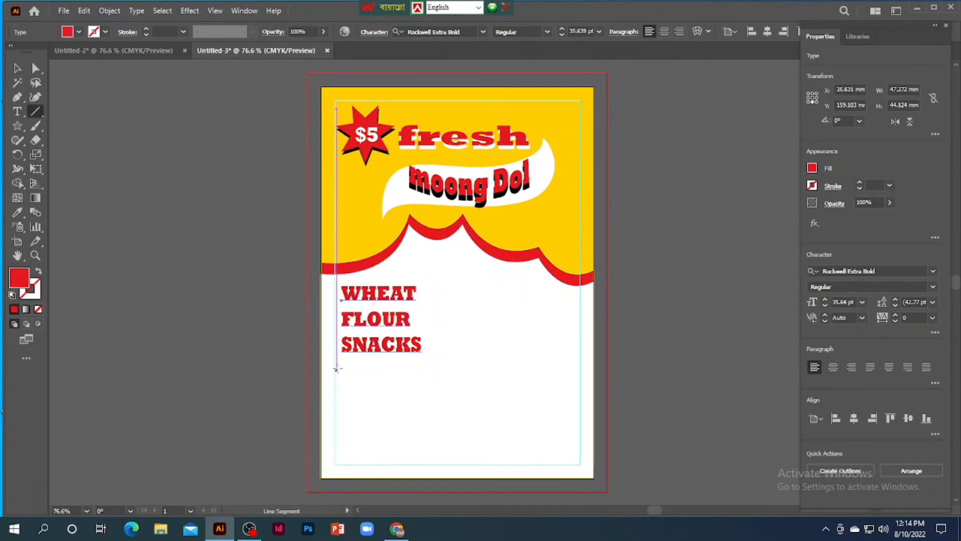
{"action": "left_click_drag", "start_coordinate": [340, 361], "coordinate": [424, 360]}
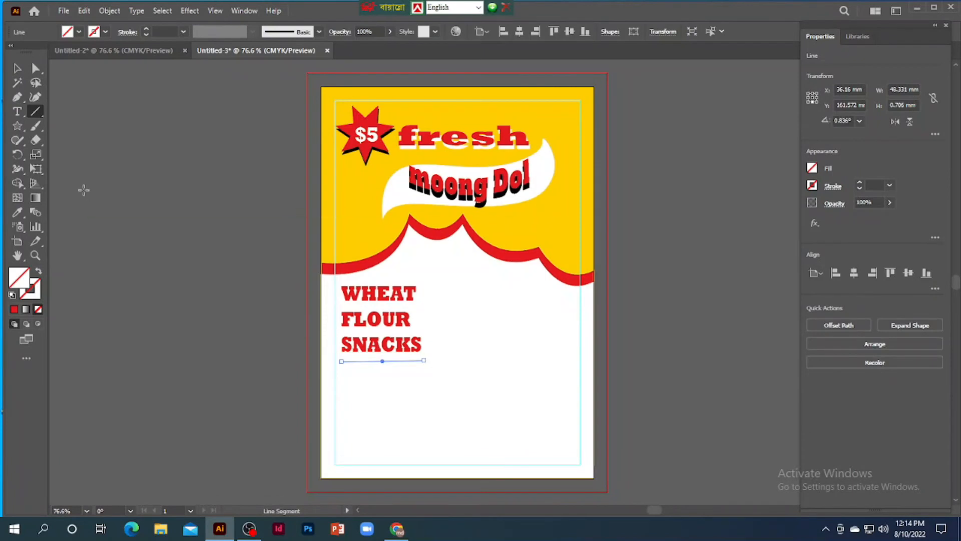
{"action": "left_click", "coordinate": [17, 72]}
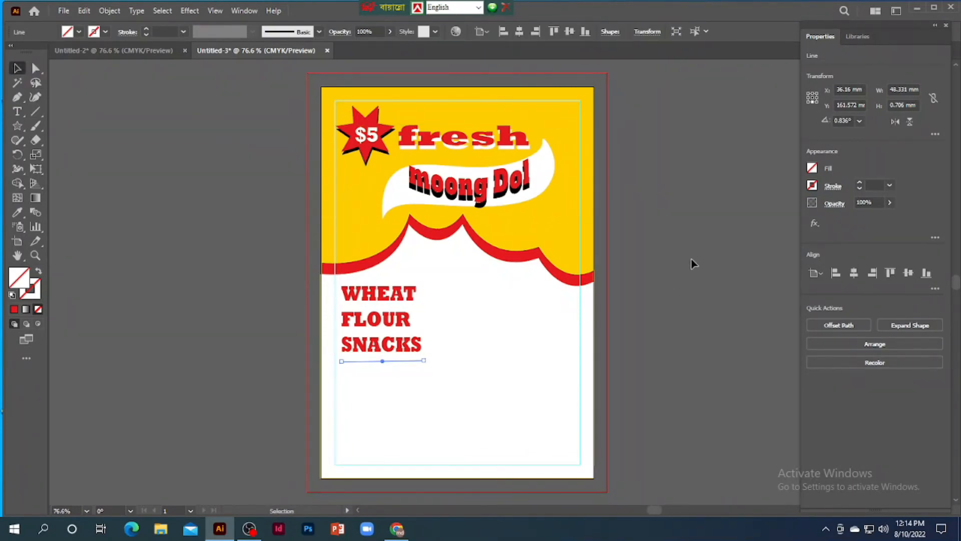
{"action": "left_click", "coordinate": [814, 169]}
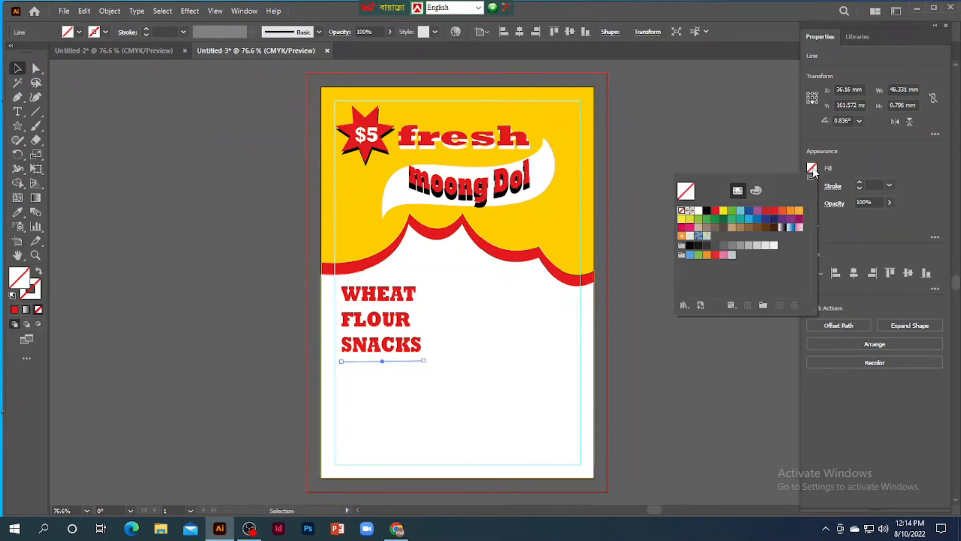
{"action": "left_click", "coordinate": [715, 211]}
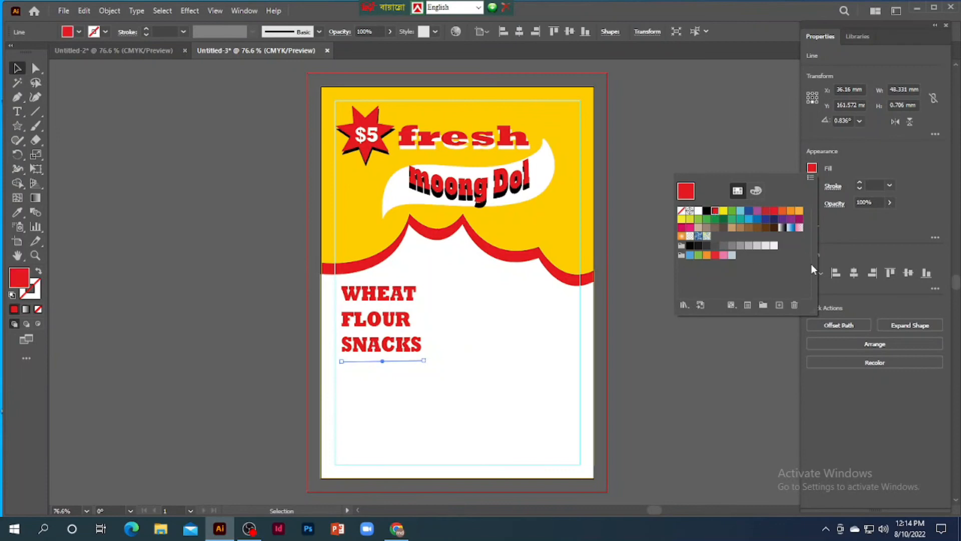
Give the line beneath "SNACKS" a 10 pt red stroke
{"action": "left_click", "coordinate": [887, 184]}
{"action": "left_click", "coordinate": [889, 185]}
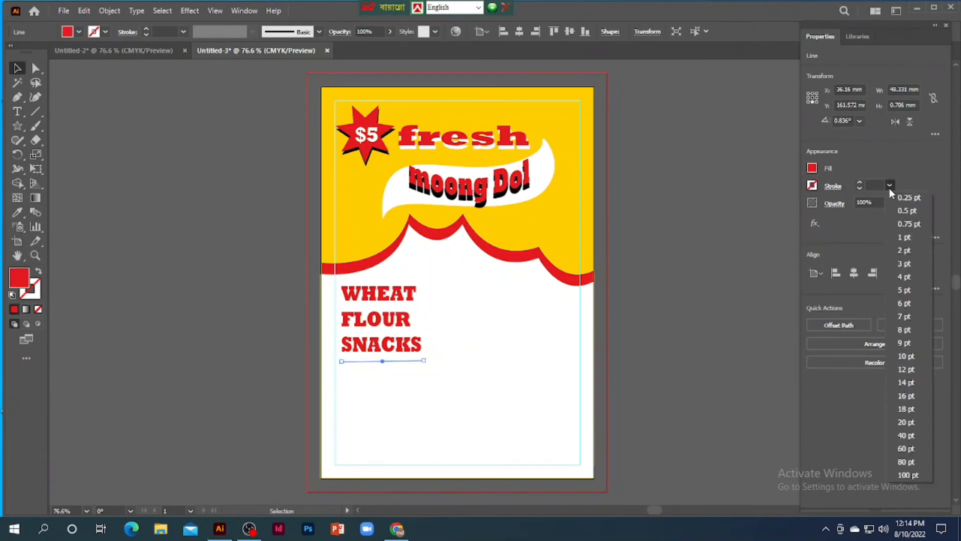
{"action": "left_click", "coordinate": [906, 356]}
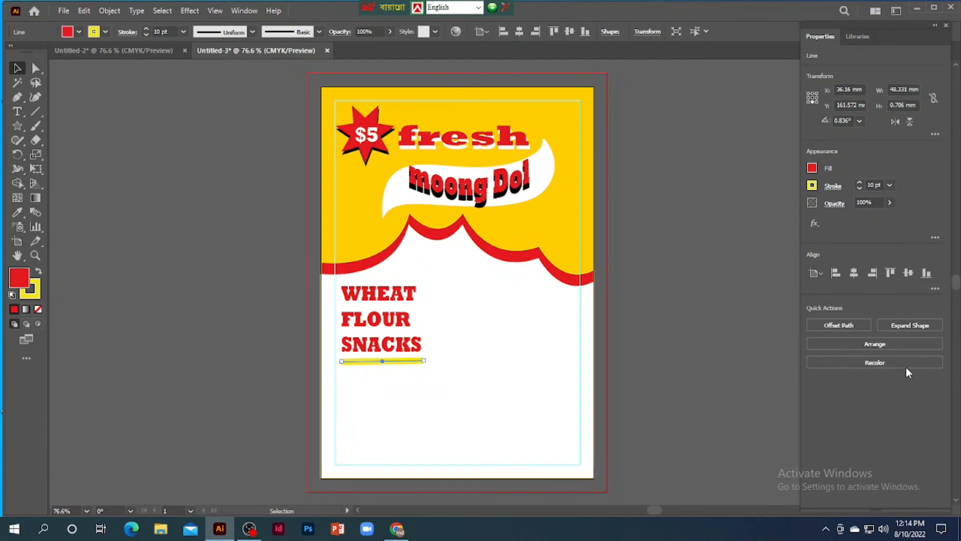
{"action": "left_click", "coordinate": [813, 187]}
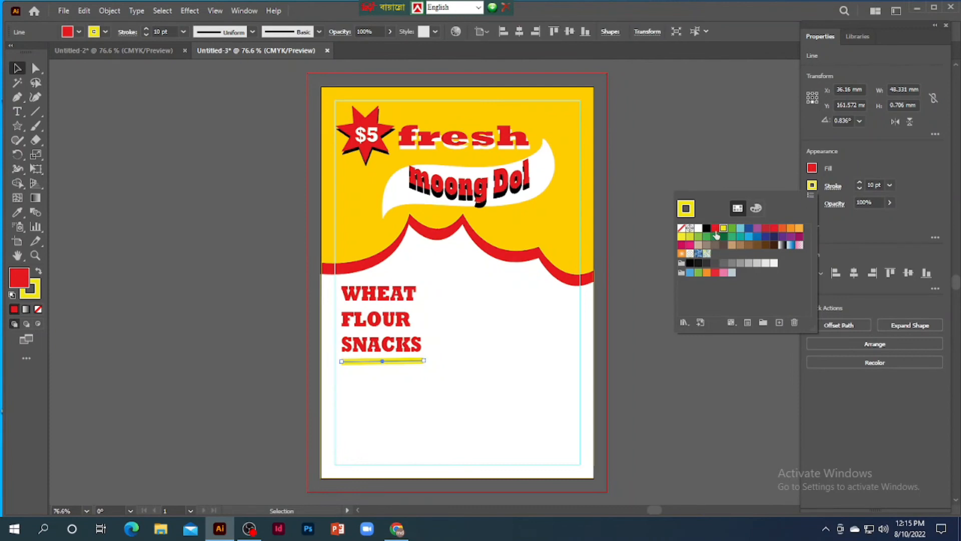
{"action": "left_click", "coordinate": [715, 228]}
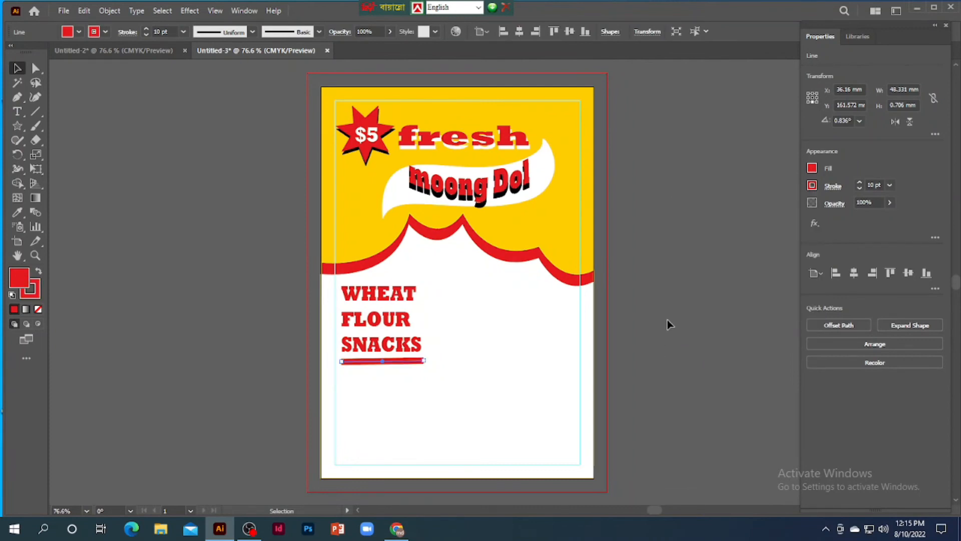
Shift the underline about 1.8 mm left, reduce its stroke to 5 pt and nudge it up slightly
{"action": "key", "text": "Left"}
{"action": "left_click", "coordinate": [891, 185]}
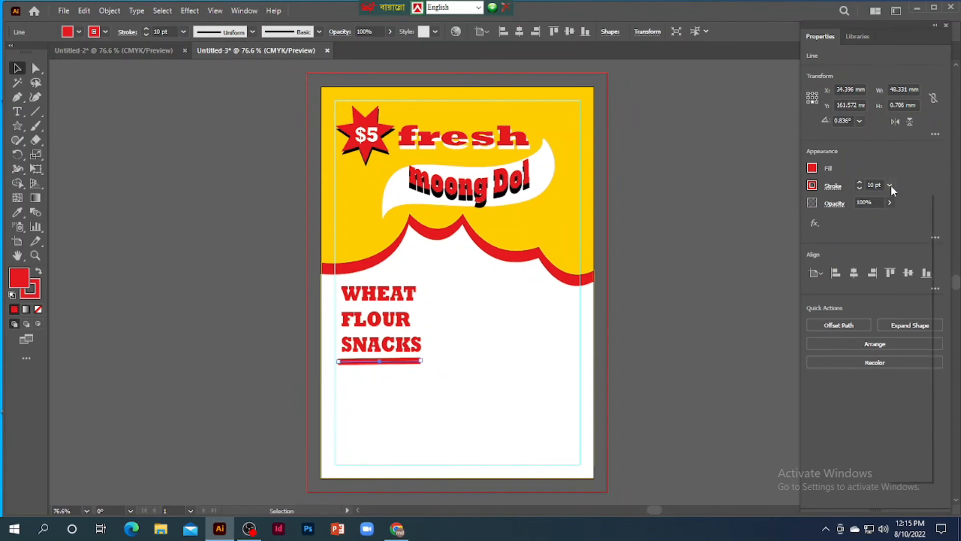
{"action": "left_click", "coordinate": [905, 328]}
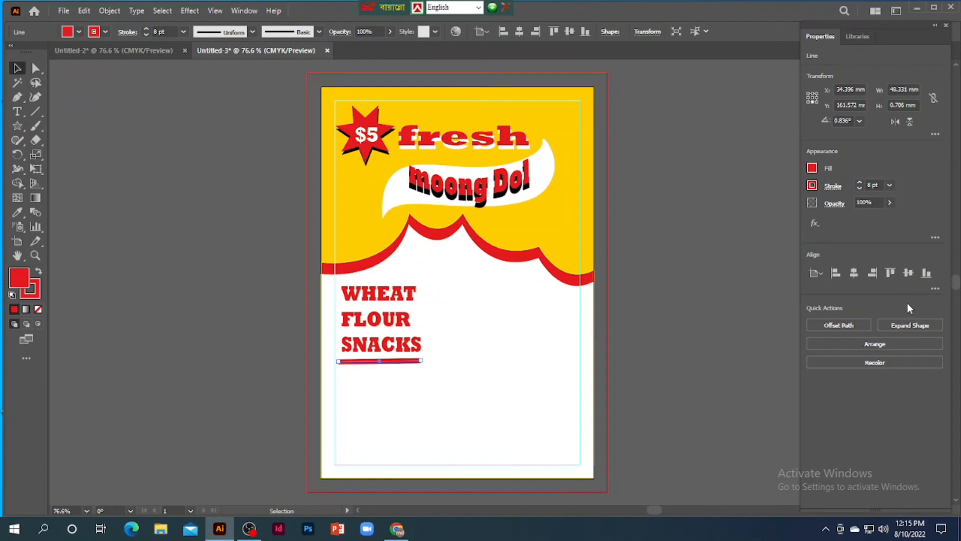
{"action": "left_click", "coordinate": [888, 185]}
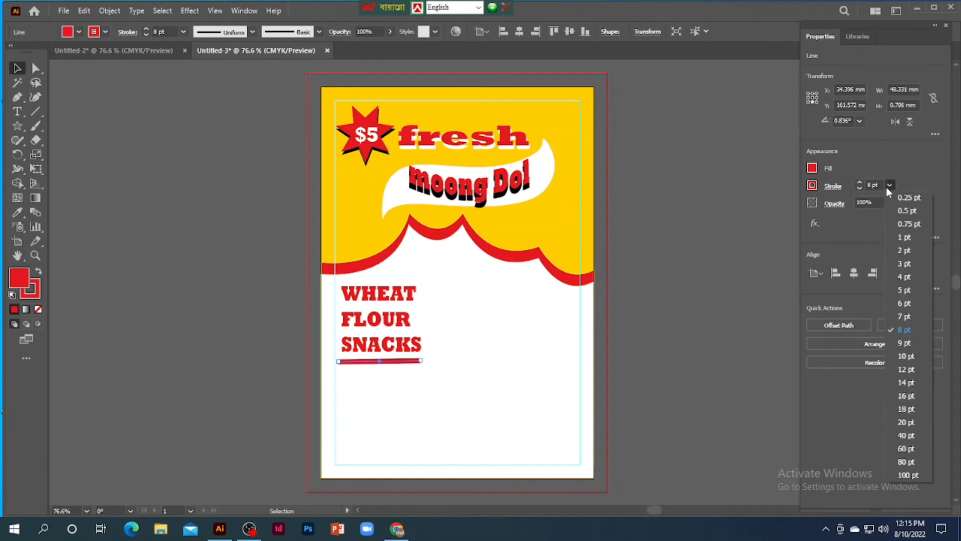
{"action": "left_click", "coordinate": [904, 291]}
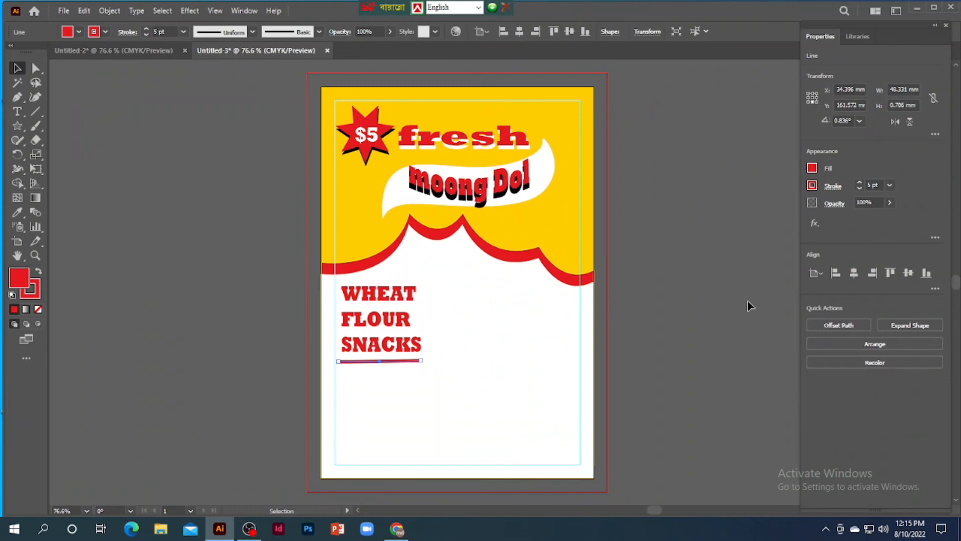
{"action": "key", "text": "Up"}
{"action": "left_click", "coordinate": [169, 215]}
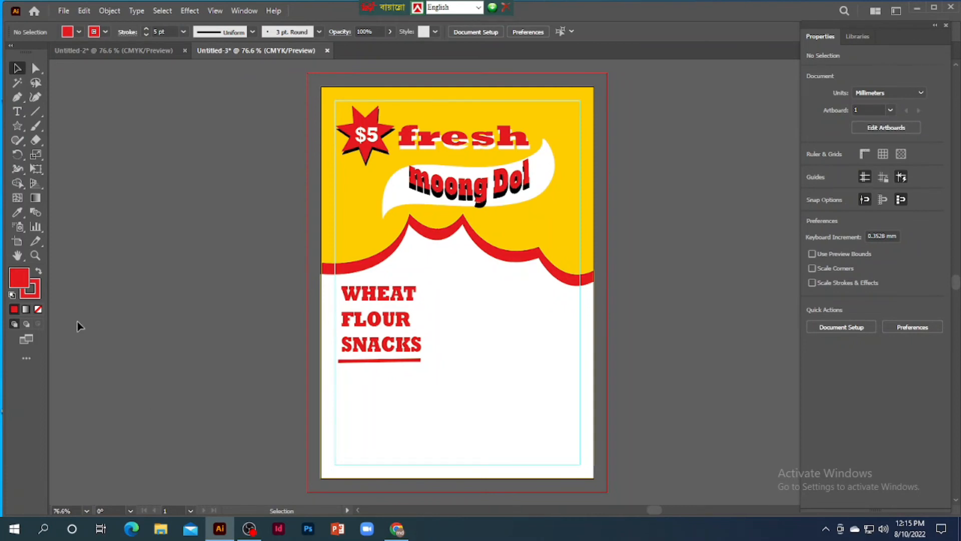
Add the two-line text "FRIED IN PURE VEGETABE OIL" in the empty area outside the artboard
{"action": "left_click", "coordinate": [17, 111]}
{"action": "left_click", "coordinate": [139, 248]}
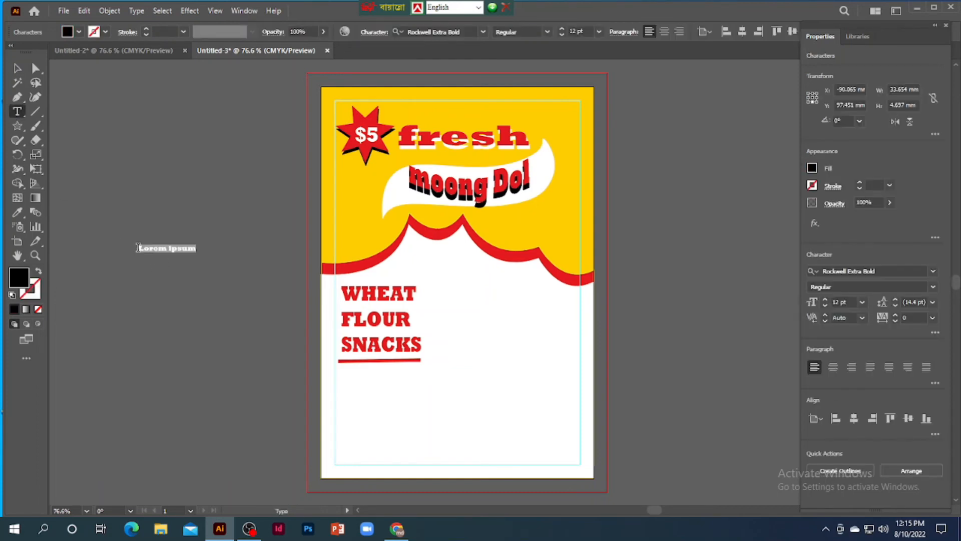
{"action": "type", "text": "FRIED IN PURE"}
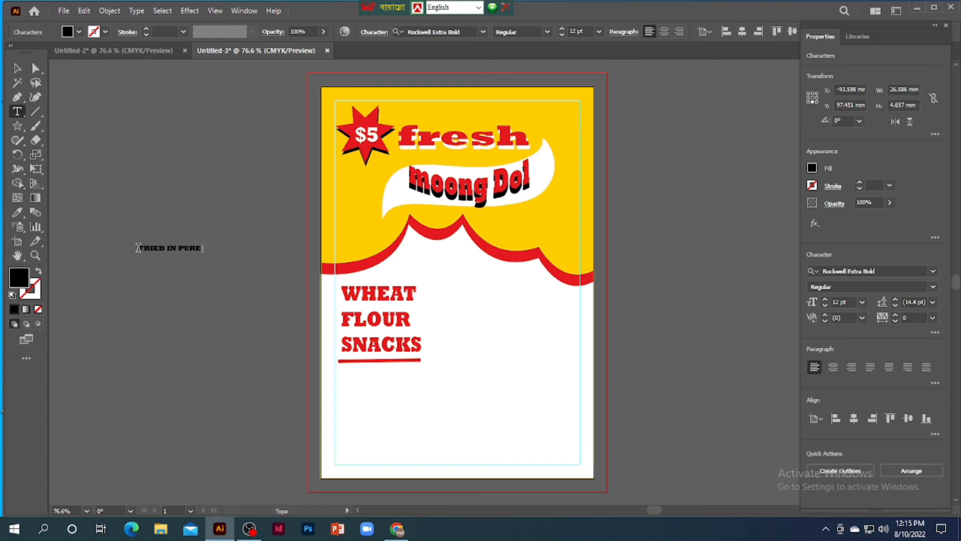
{"action": "key", "text": "Return"}
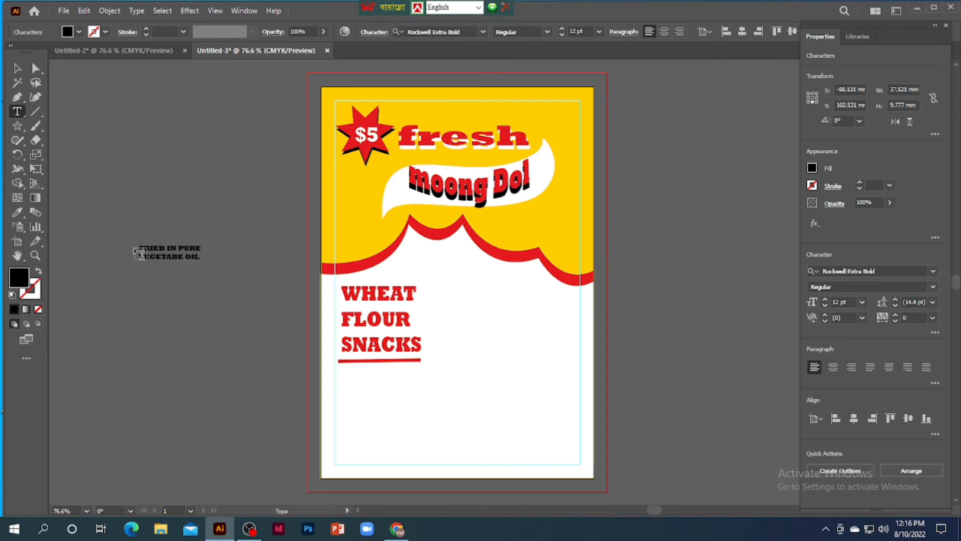
Place "FRIED IN PURE VEGETABE OIL" beneath the red underline and scale it to about 44 mm wide and 21 mm tall
{"action": "left_click", "coordinate": [17, 68]}
{"action": "left_click_drag", "start_coordinate": [162, 256], "coordinate": [421, 403]}
{"action": "left_click_drag", "start_coordinate": [384, 431], "coordinate": [376, 390]}
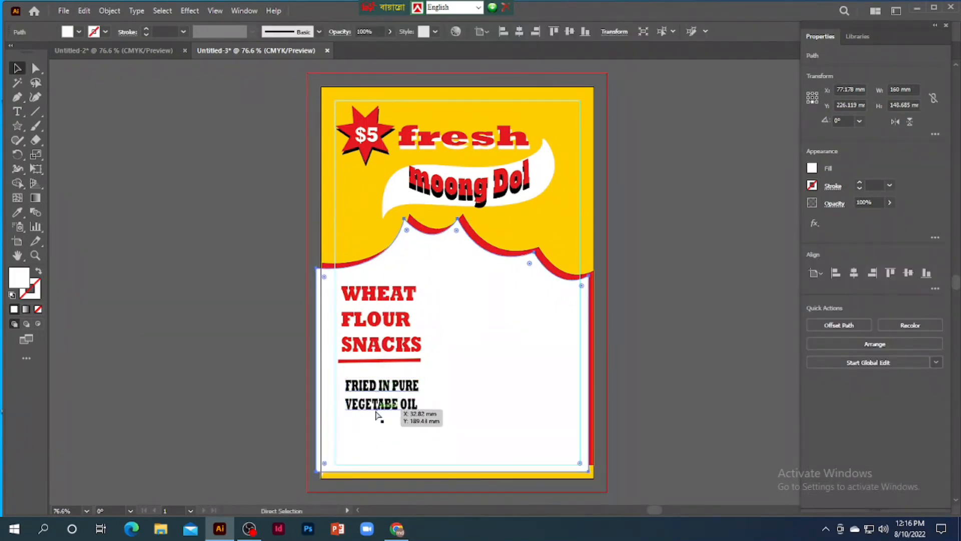
{"action": "key", "text": "ctrl+z"}
{"action": "left_click", "coordinate": [375, 403]}
{"action": "left_click_drag", "start_coordinate": [374, 403], "coordinate": [371, 398]}
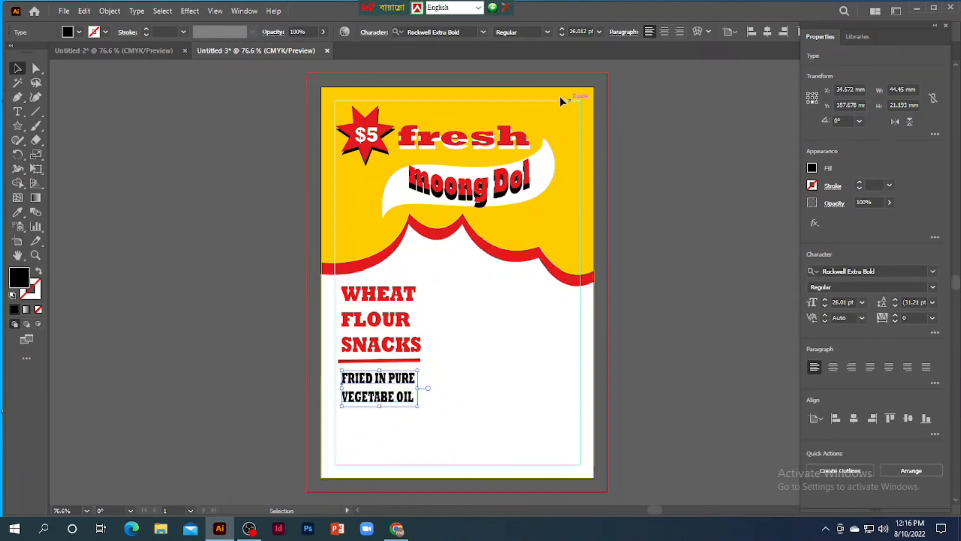
Change the font of "FRIED IN PURE VEGETABE OIL" to Source Sans Variable
{"action": "left_click", "coordinate": [483, 32]}
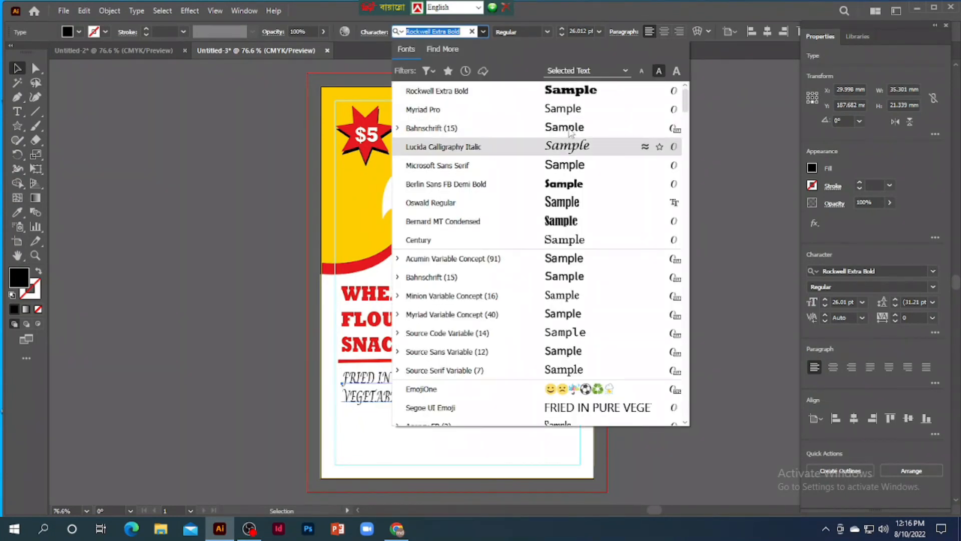
{"action": "left_click", "coordinate": [568, 113]}
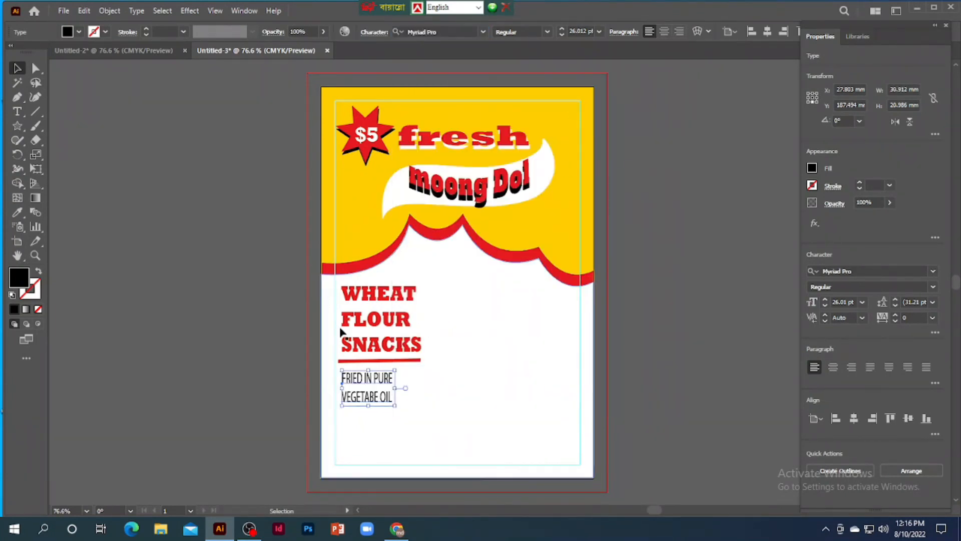
{"action": "left_click", "coordinate": [483, 34]}
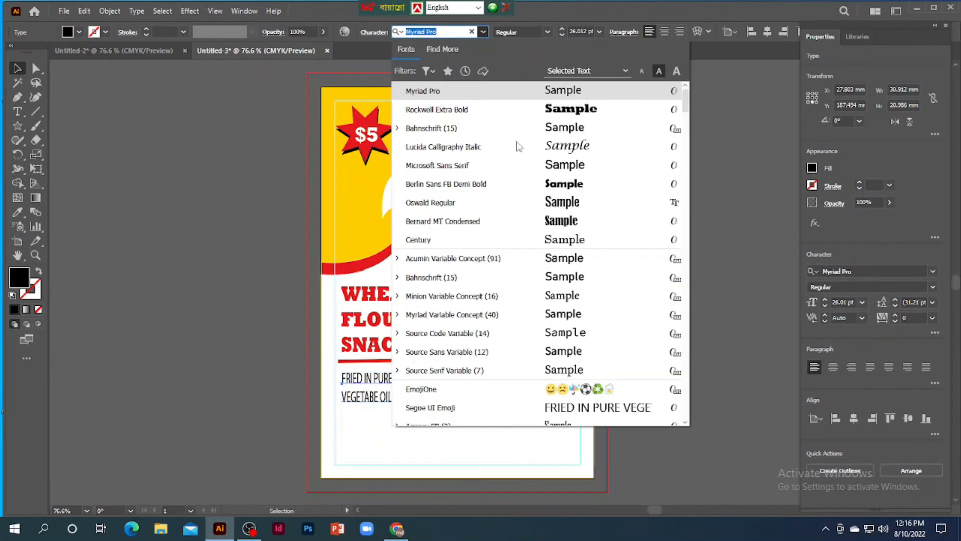
{"action": "left_click", "coordinate": [564, 353]}
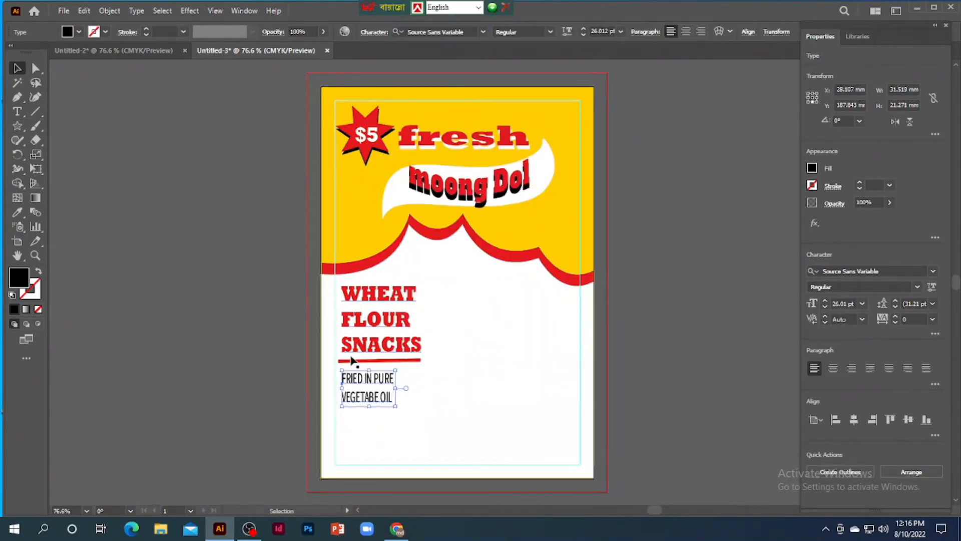
{"action": "left_click", "coordinate": [278, 349]}
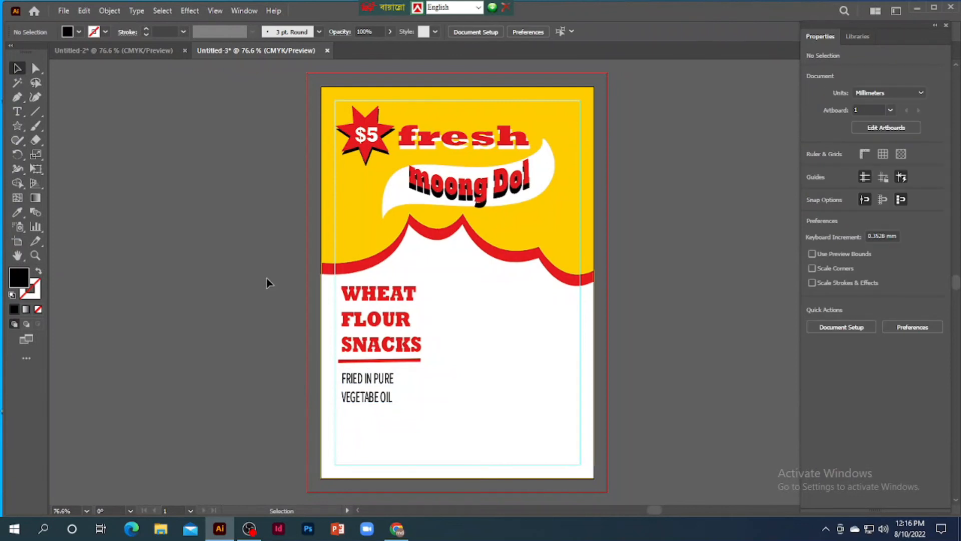
Open the mung-dal-namkeen image from the Desktop and bring it into the Untitled-3 page beside the "WHEAT FLOUR SNACKS" text
{"action": "left_click", "coordinate": [63, 11]}
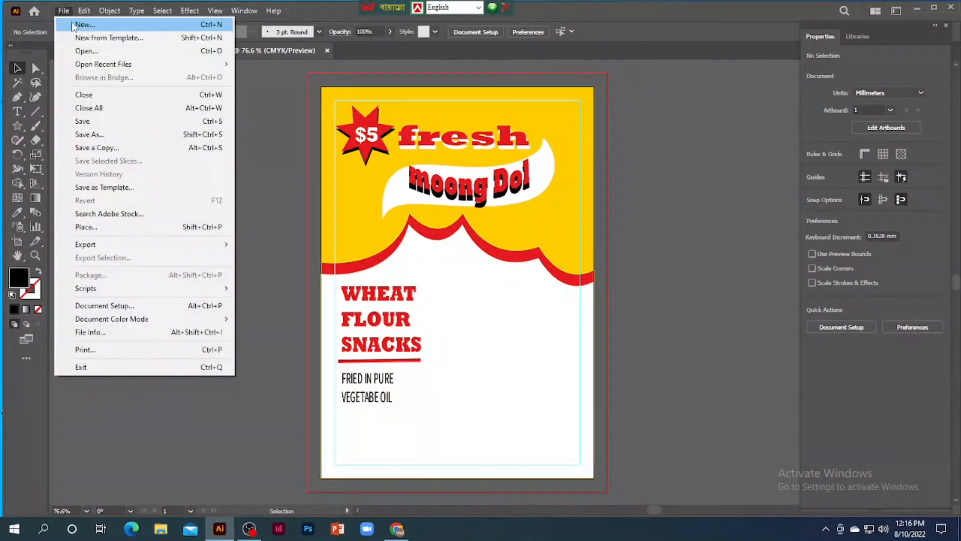
{"action": "left_click", "coordinate": [87, 51]}
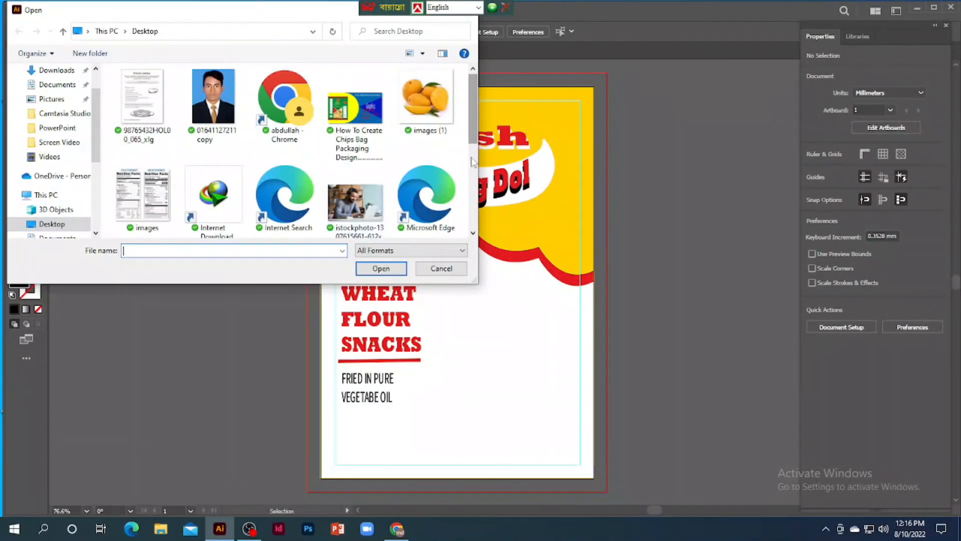
{"action": "scroll", "coordinate": [471, 145], "scroll_direction": "down", "scroll_amount": 4}
{"action": "left_click", "coordinate": [124, 172]}
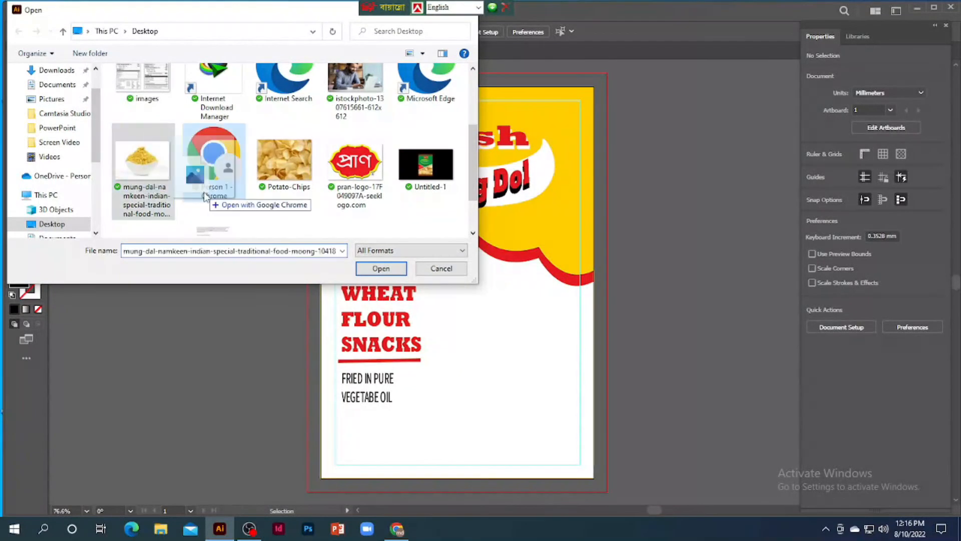
{"action": "left_click", "coordinate": [375, 271]}
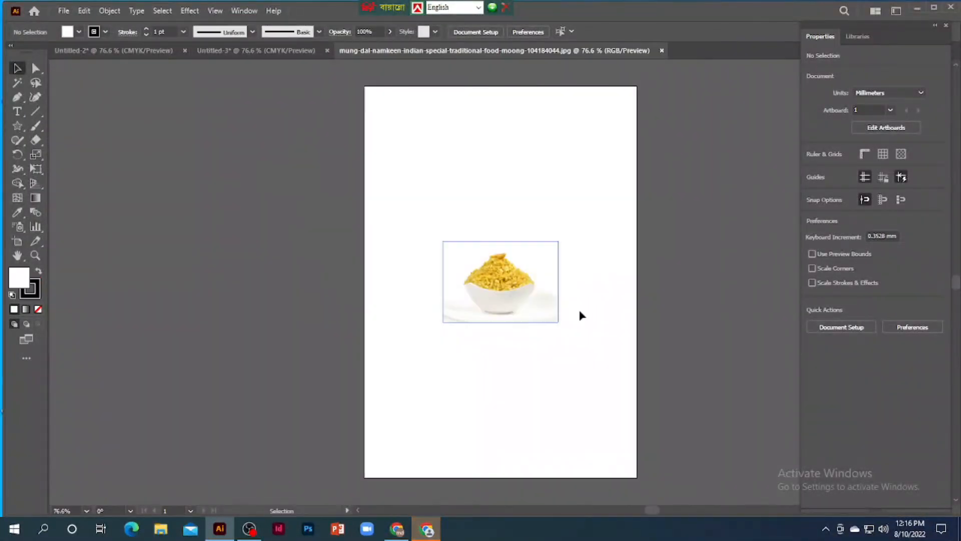
{"action": "left_click_drag", "start_coordinate": [532, 311], "coordinate": [320, 88]}
{"action": "left_click_drag", "start_coordinate": [280, 49], "coordinate": [518, 366]}
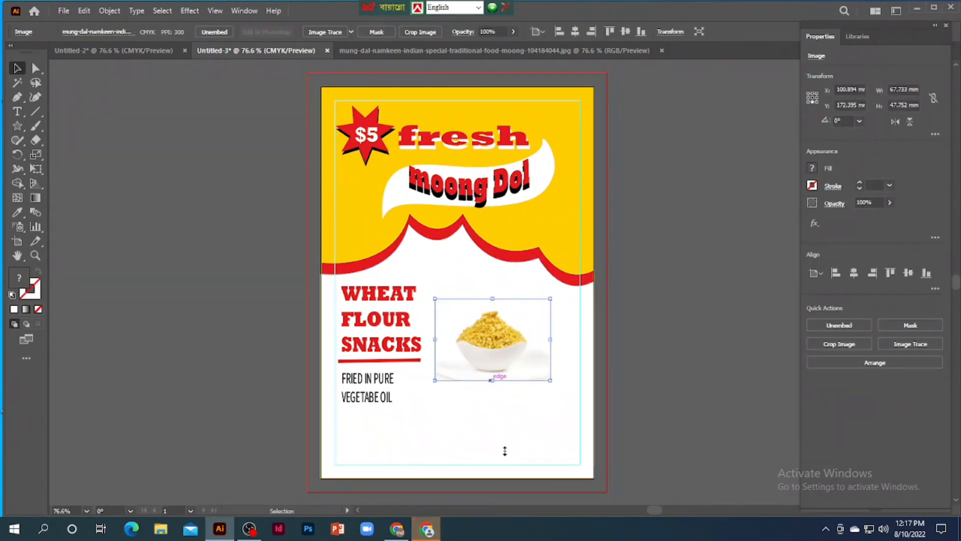
Enlarge the bowl image to reach the page's right edge, extend its top slightly, and trim its left and bottom edges inward
{"action": "left_click_drag", "start_coordinate": [493, 380], "coordinate": [521, 447]}
{"action": "left_click_drag", "start_coordinate": [551, 375], "coordinate": [595, 367]}
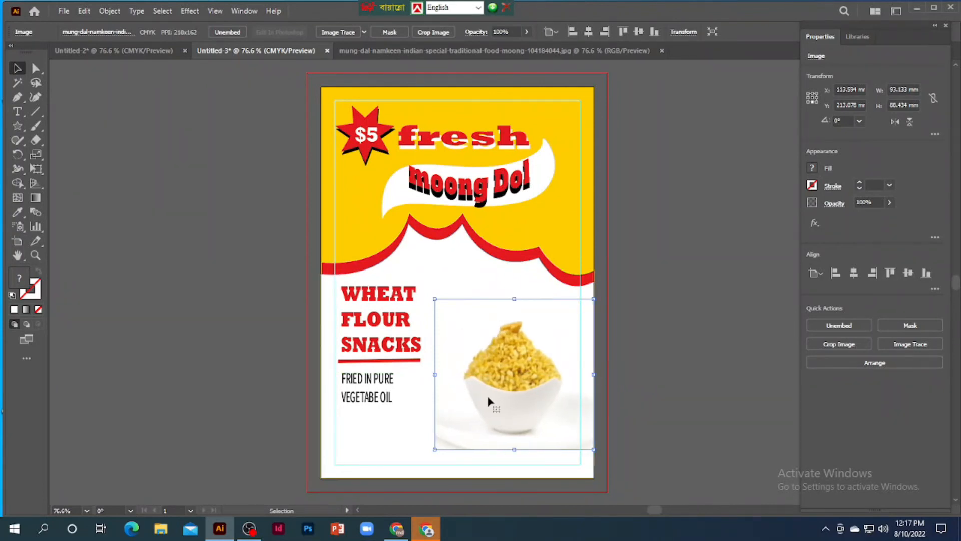
{"action": "left_click_drag", "start_coordinate": [514, 298], "coordinate": [512, 290]}
{"action": "left_click_drag", "start_coordinate": [435, 369], "coordinate": [441, 367]}
{"action": "mouse_move", "coordinate": [516, 449]}
{"action": "left_mouse_down"}
{"action": "mouse_move", "coordinate": [516, 426]}
{"action": "mouse_move", "coordinate": [516, 434]}
{"action": "left_mouse_up"}
{"action": "left_click", "coordinate": [634, 399]}
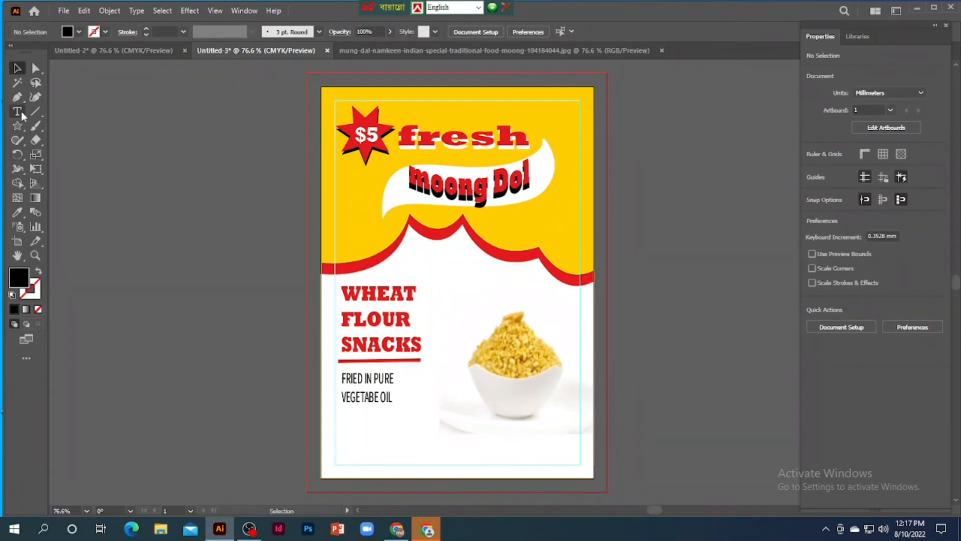
Draw a rectangle about 160.5 mm wide and 26 mm tall across the page's bottom edge, directly beneath the bowl image
{"action": "left_click", "coordinate": [18, 126]}
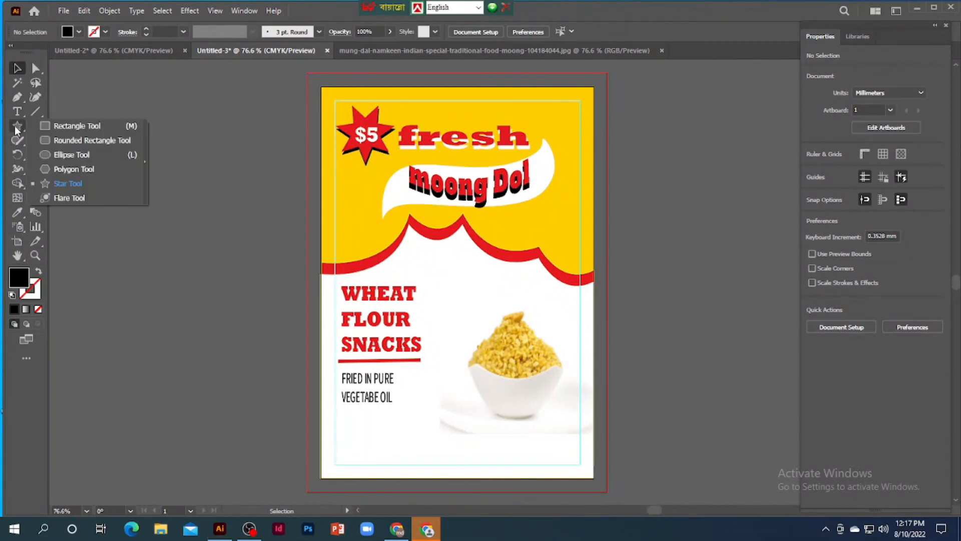
{"action": "left_click", "coordinate": [59, 129]}
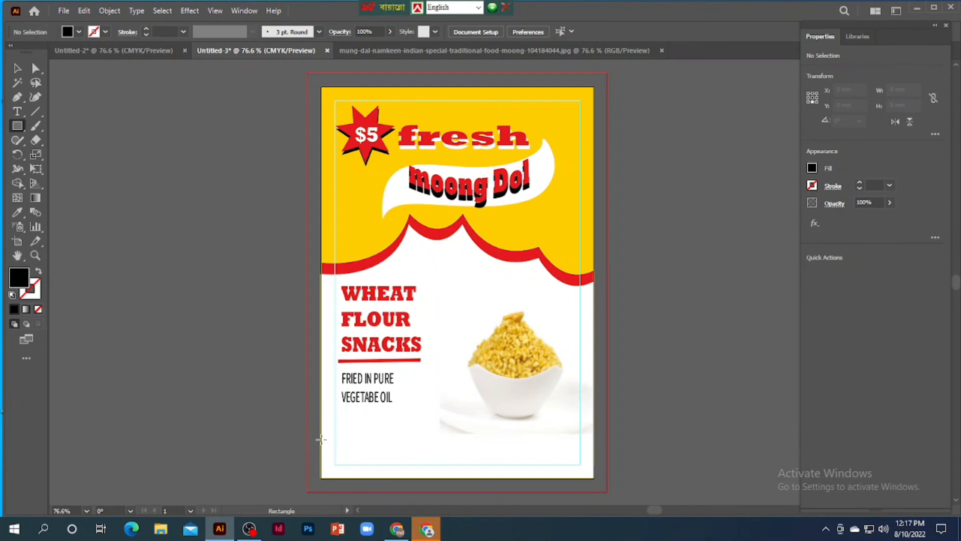
{"action": "left_click_drag", "start_coordinate": [321, 441], "coordinate": [595, 478]}
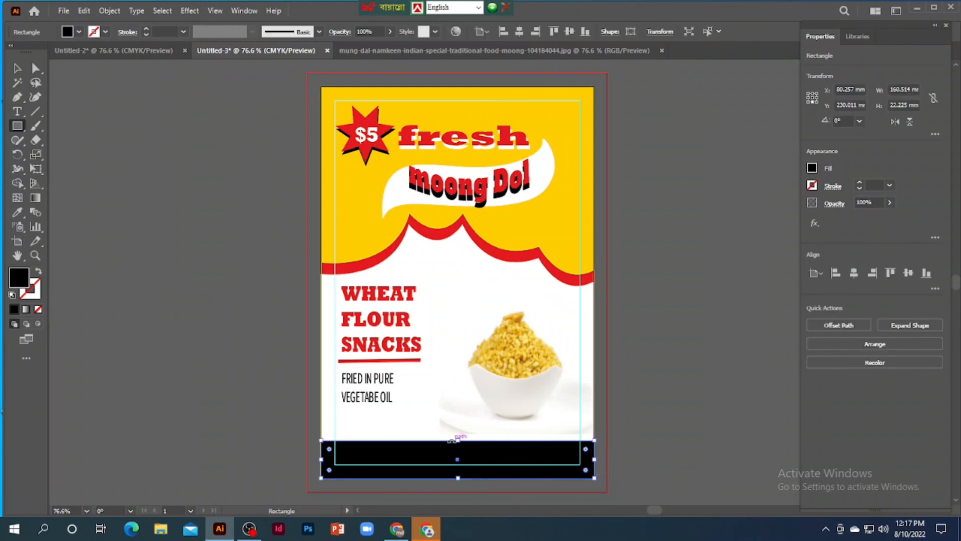
{"action": "left_click_drag", "start_coordinate": [458, 441], "coordinate": [458, 434]}
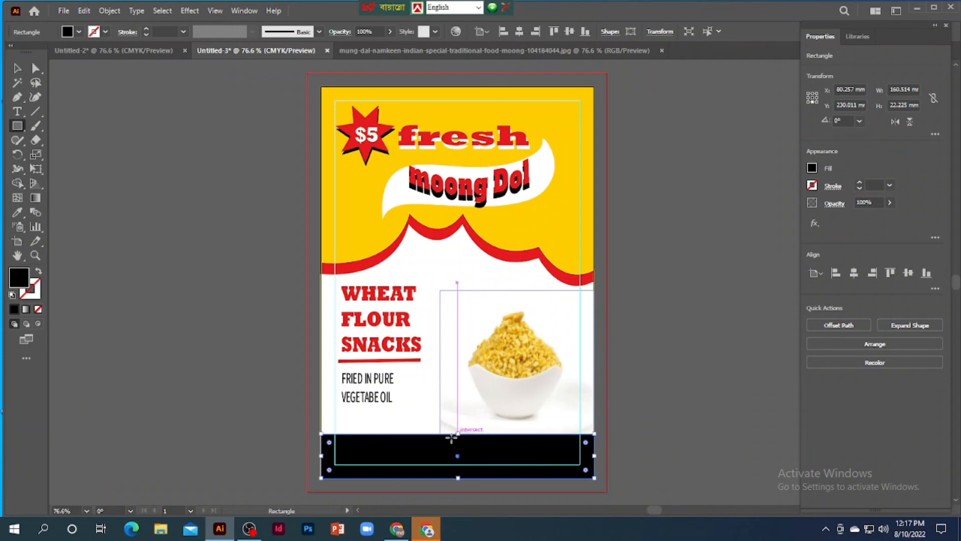
Fill the bottom rectangle with the yellow sampled from the page's upper background
{"action": "left_click", "coordinate": [813, 170]}
{"action": "left_click", "coordinate": [812, 170]}
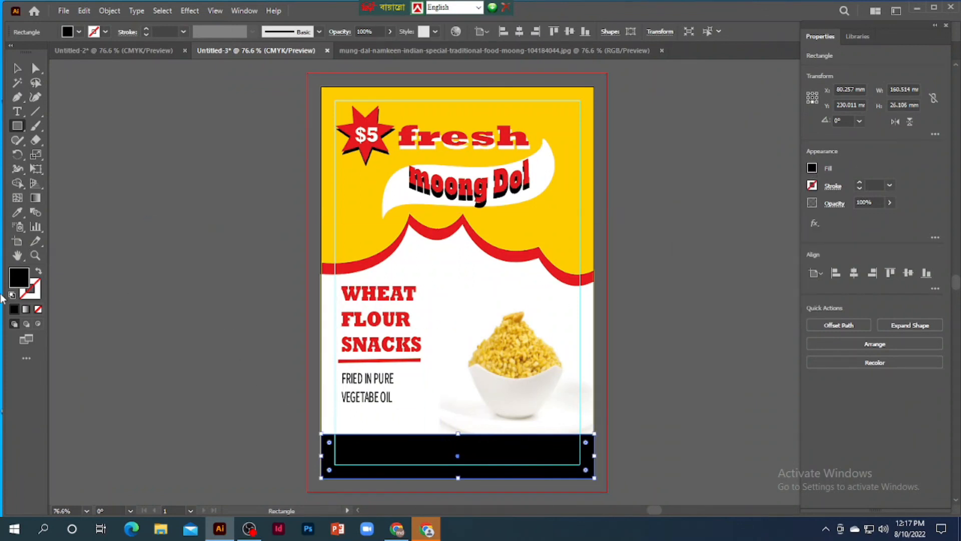
{"action": "left_click", "coordinate": [17, 213]}
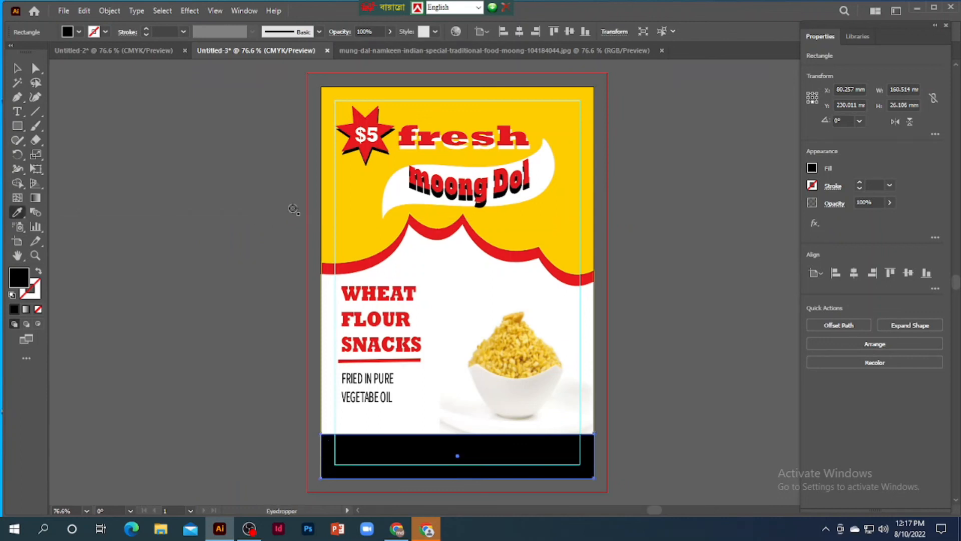
{"action": "left_click", "coordinate": [340, 194]}
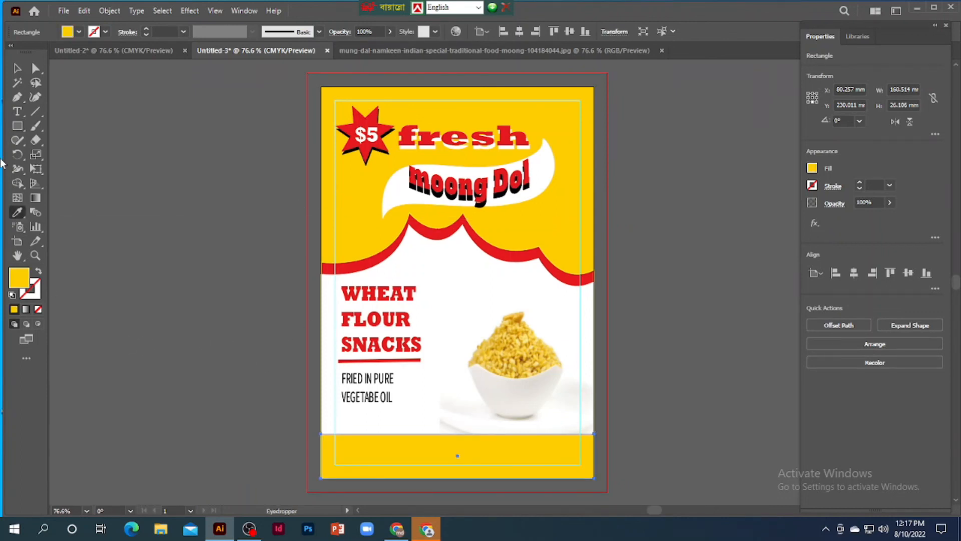
Add the text "NET: WT200 GRAMS" in the empty area outside the artboard
{"action": "left_click", "coordinate": [18, 112]}
{"action": "left_click", "coordinate": [114, 272]}
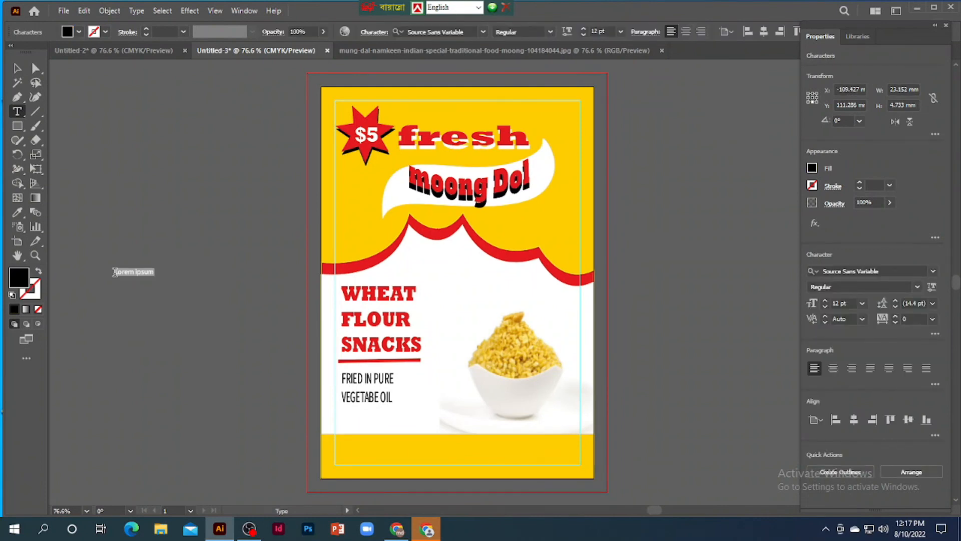
{"action": "type", "text": "NE"}
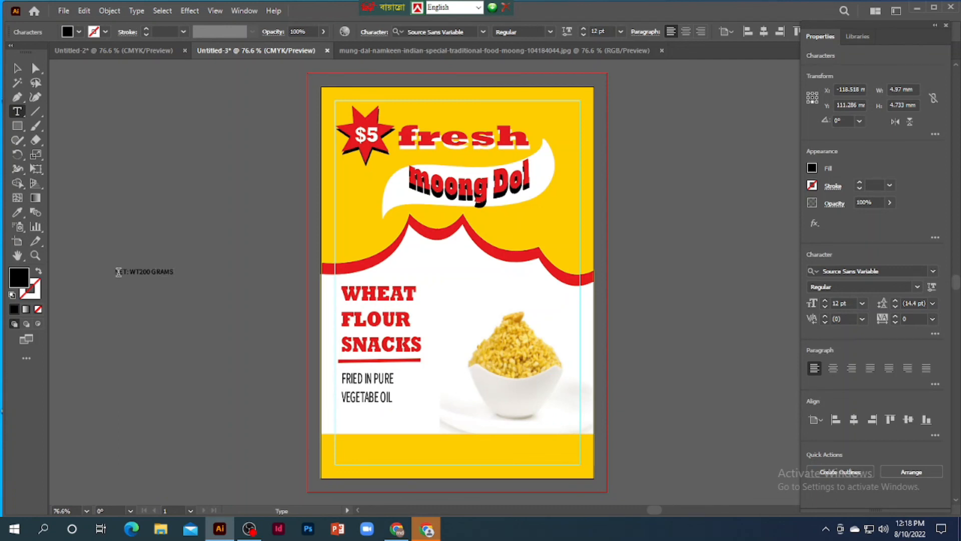
Place "NET: WT200 GRAMS" in the right part of the bottom yellow strip and stretch it wider
{"action": "left_click", "coordinate": [18, 70]}
{"action": "left_click_drag", "start_coordinate": [146, 272], "coordinate": [611, 450]}
{"action": "left_click_drag", "start_coordinate": [537, 454], "coordinate": [511, 457]}
{"action": "left_click", "coordinate": [624, 429]}
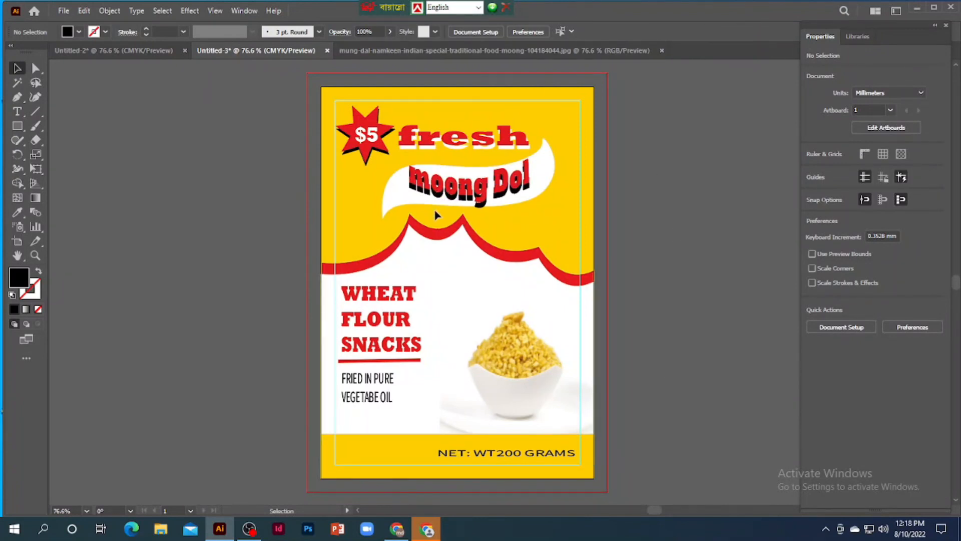
Try several stroke swatches on the "moong Dol" title text and settle on a 1 pt pink gradient stroke
{"action": "left_click", "coordinate": [469, 188]}
{"action": "left_click", "coordinate": [191, 168]}
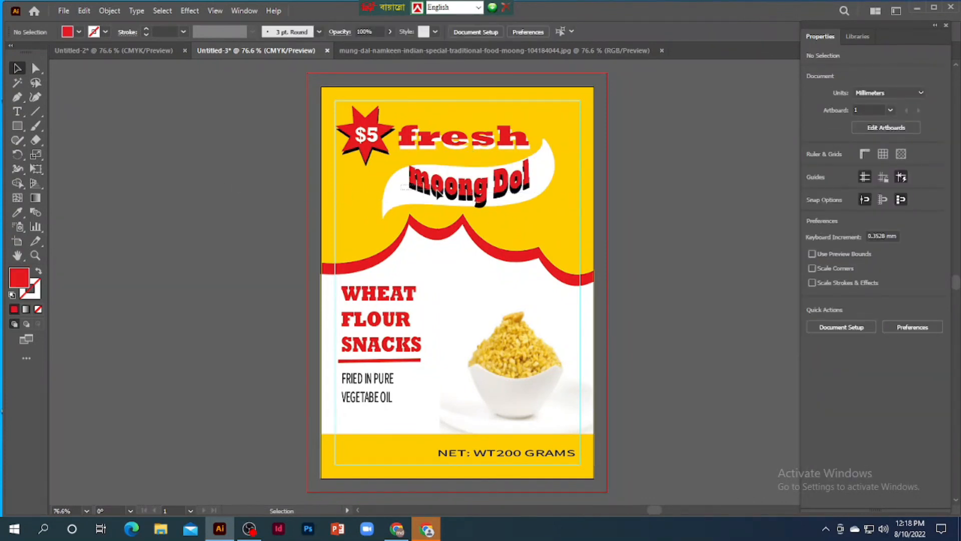
{"action": "left_click", "coordinate": [411, 186]}
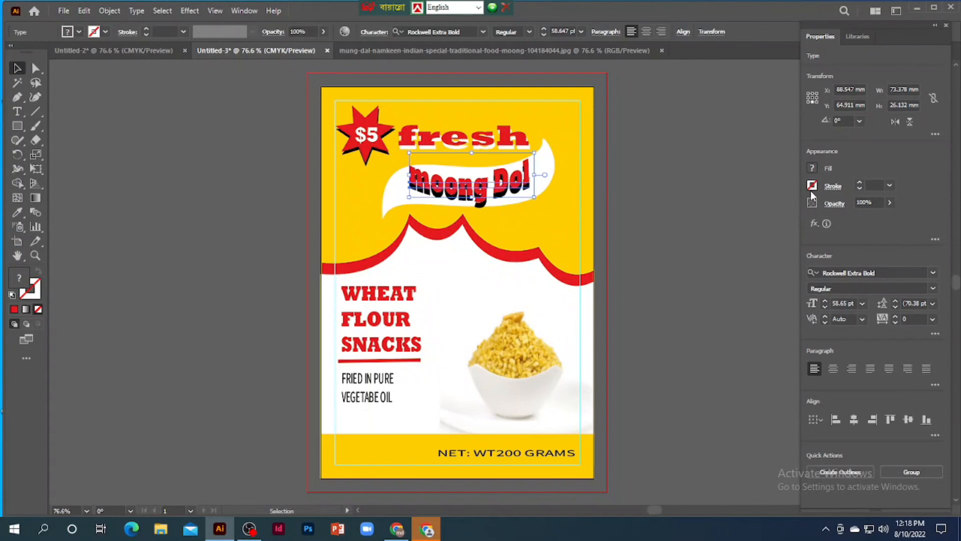
{"action": "left_click", "coordinate": [812, 186]}
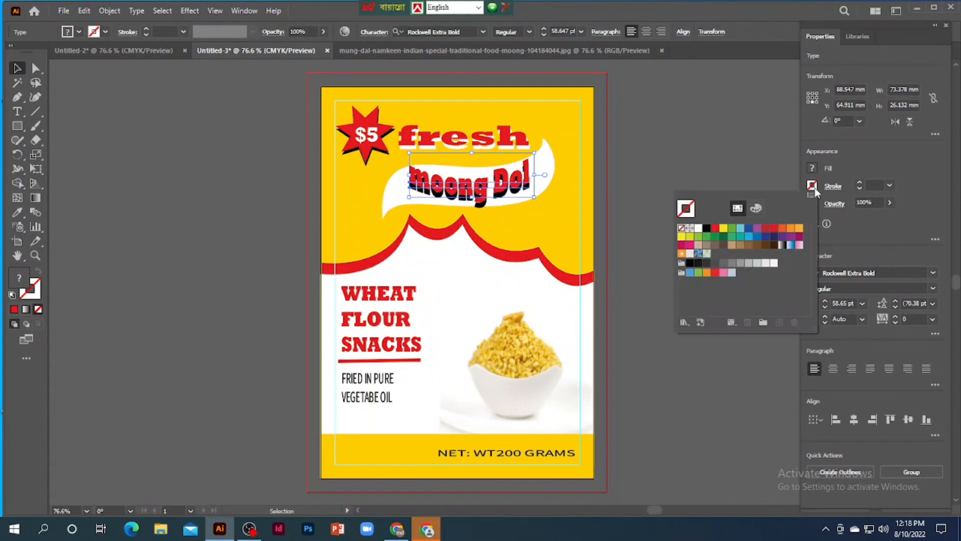
{"action": "left_click", "coordinate": [747, 230]}
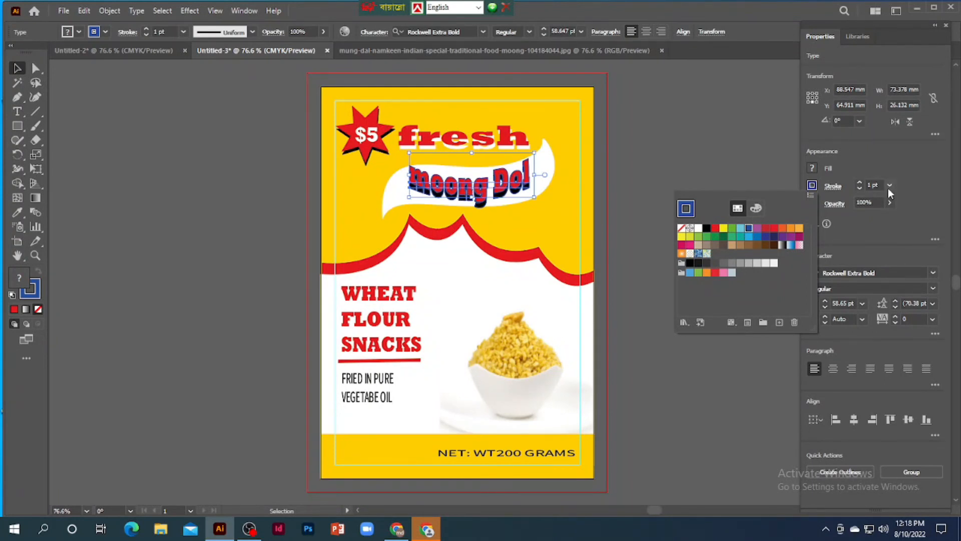
{"action": "left_click", "coordinate": [757, 239]}
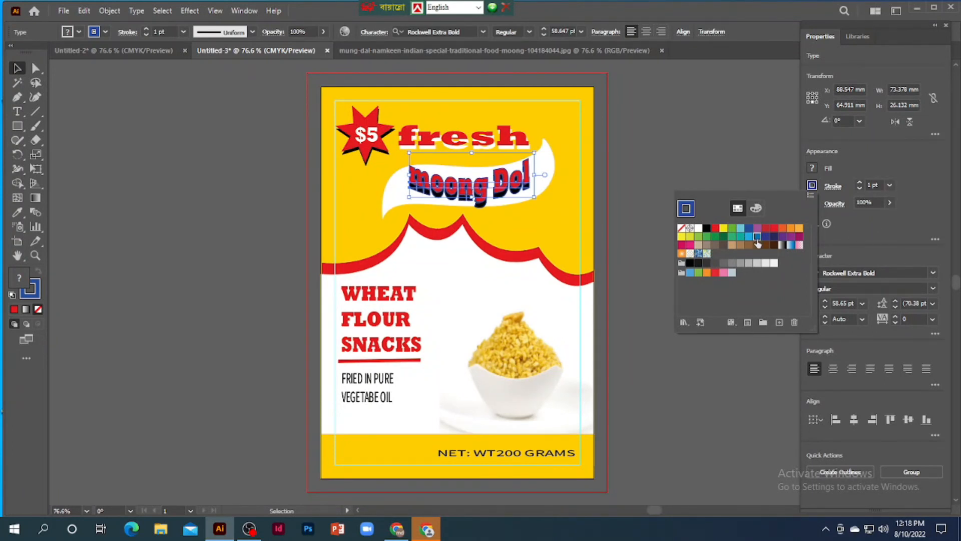
{"action": "left_click", "coordinate": [724, 230]}
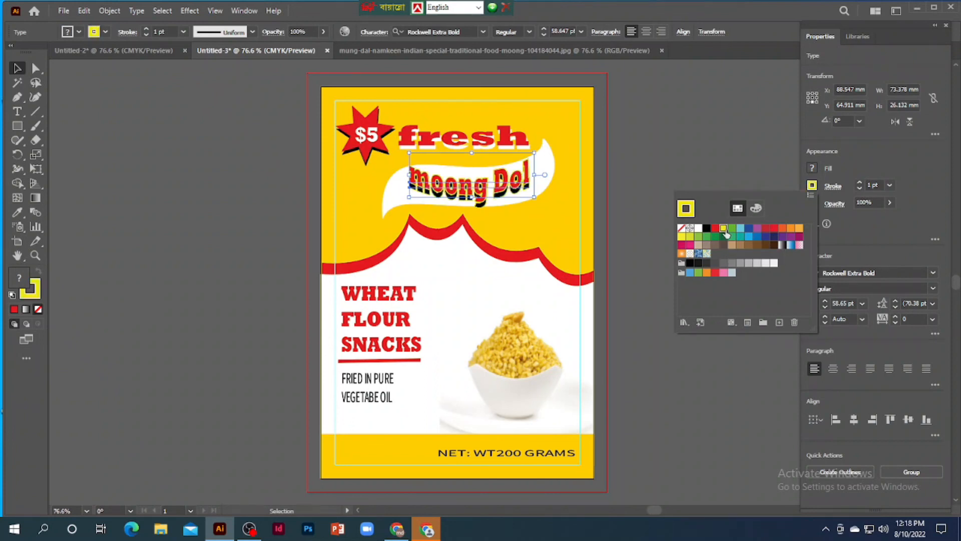
{"action": "left_click", "coordinate": [731, 230]}
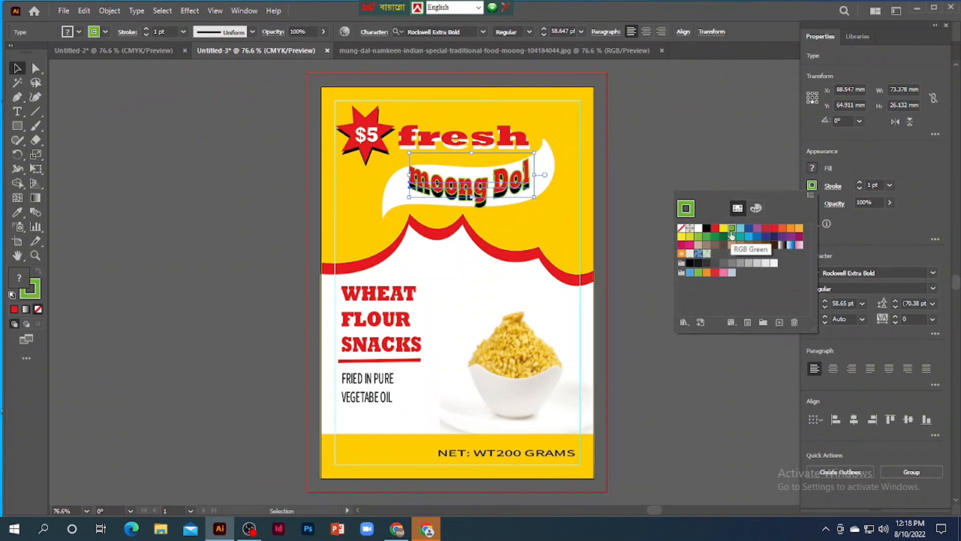
{"action": "left_click", "coordinate": [697, 237]}
{"action": "left_click", "coordinate": [773, 238]}
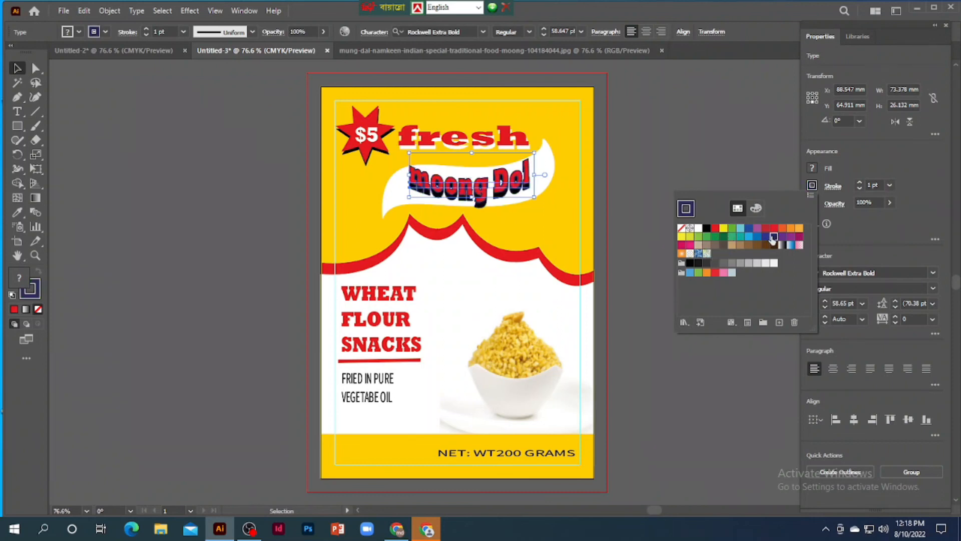
{"action": "left_click", "coordinate": [782, 236]}
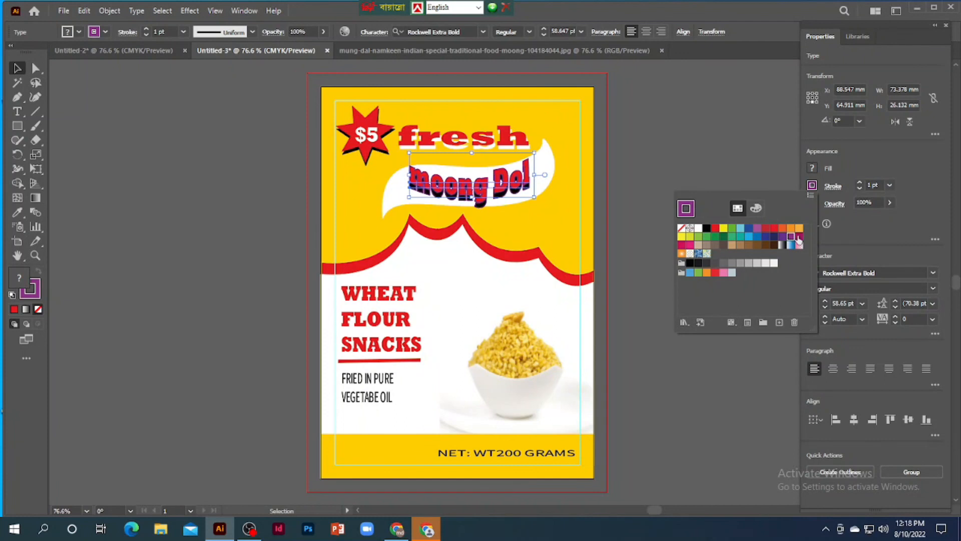
{"action": "left_click", "coordinate": [782, 230]}
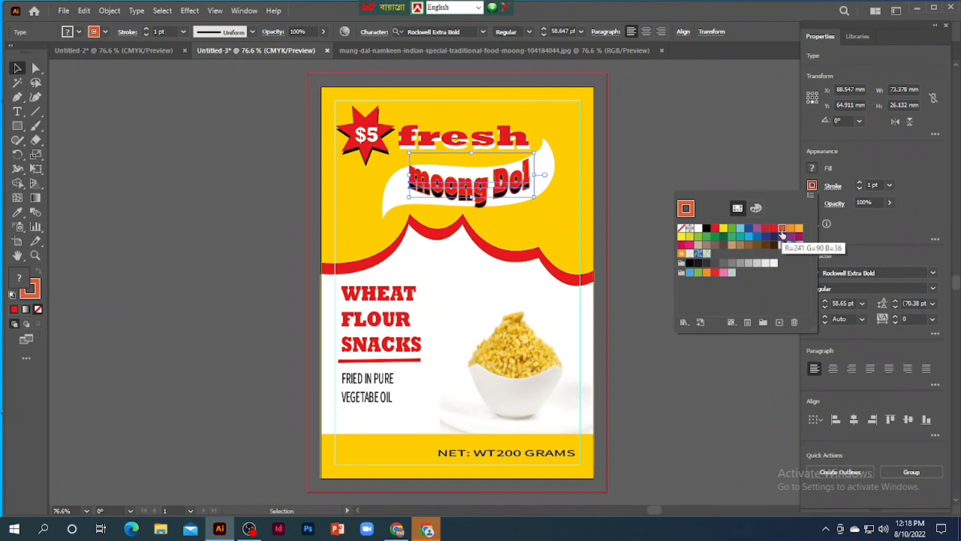
{"action": "left_click", "coordinate": [689, 245]}
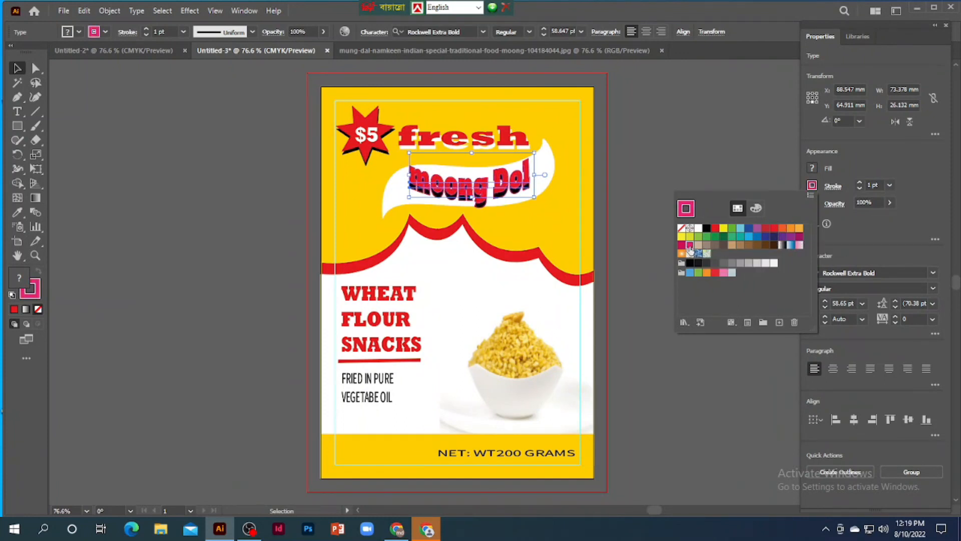
{"action": "left_click", "coordinate": [715, 244]}
{"action": "left_click", "coordinate": [740, 247]}
{"action": "left_click", "coordinate": [782, 246]}
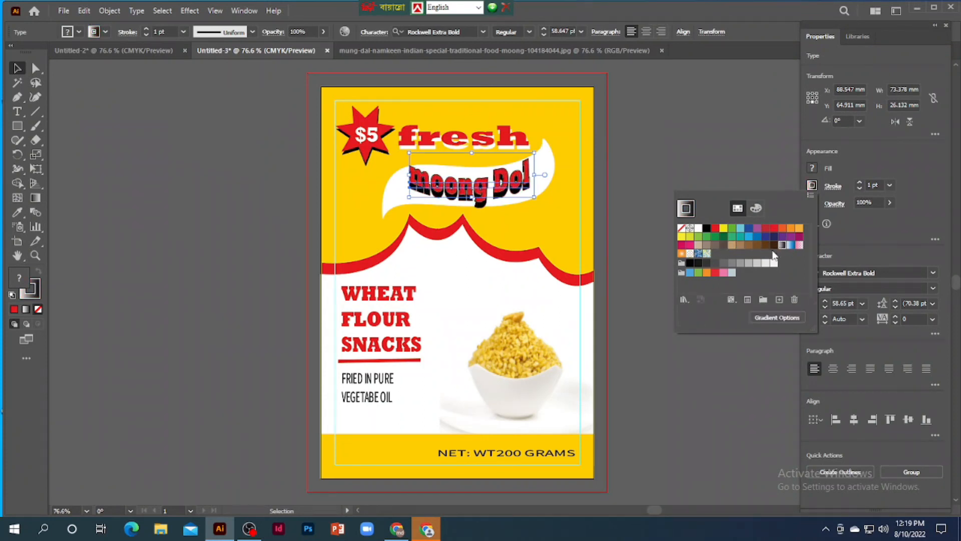
{"action": "left_click", "coordinate": [790, 245]}
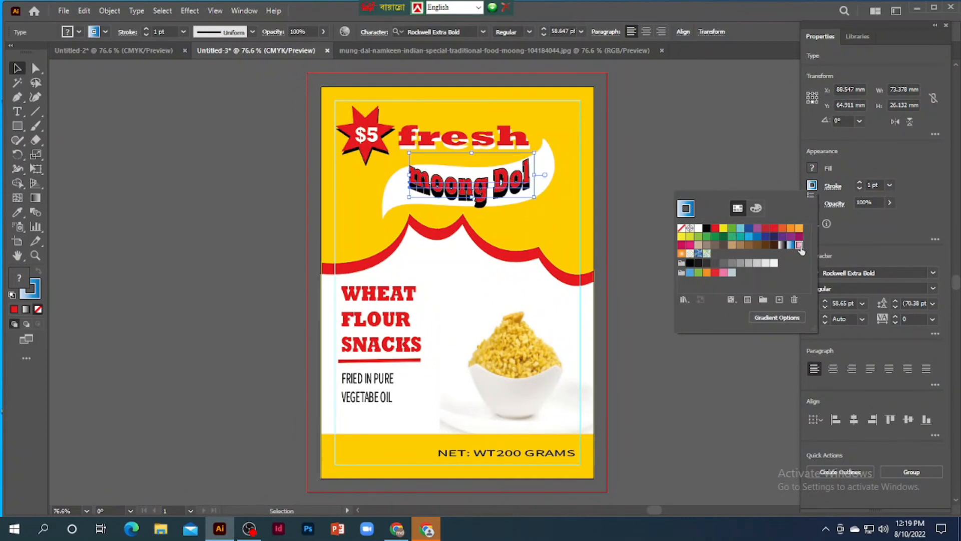
{"action": "left_click", "coordinate": [799, 245]}
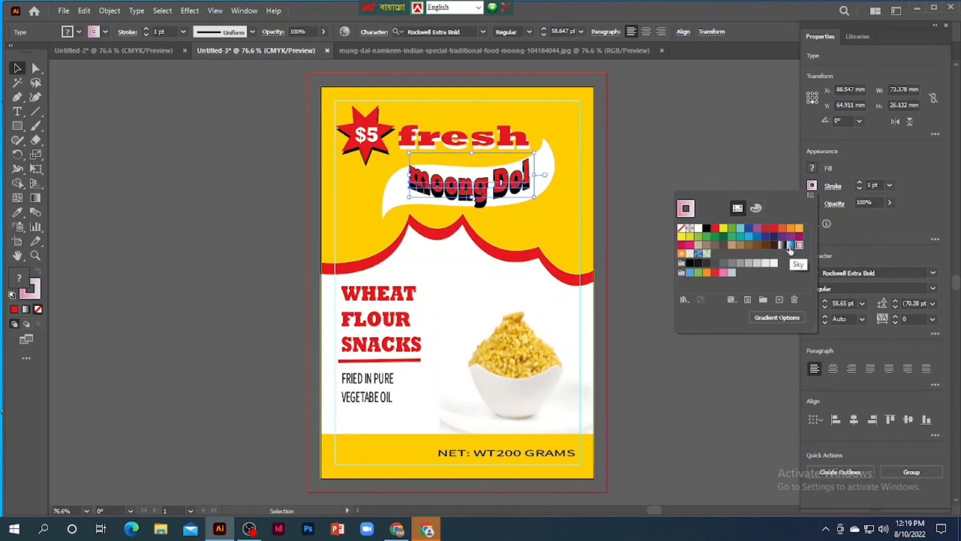
{"action": "left_click", "coordinate": [743, 356]}
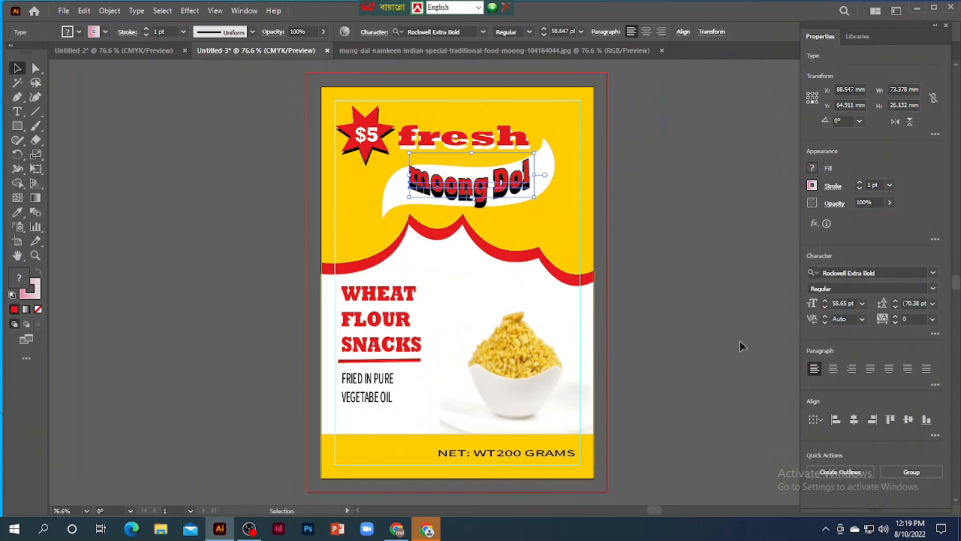
{"action": "left_click", "coordinate": [678, 246]}
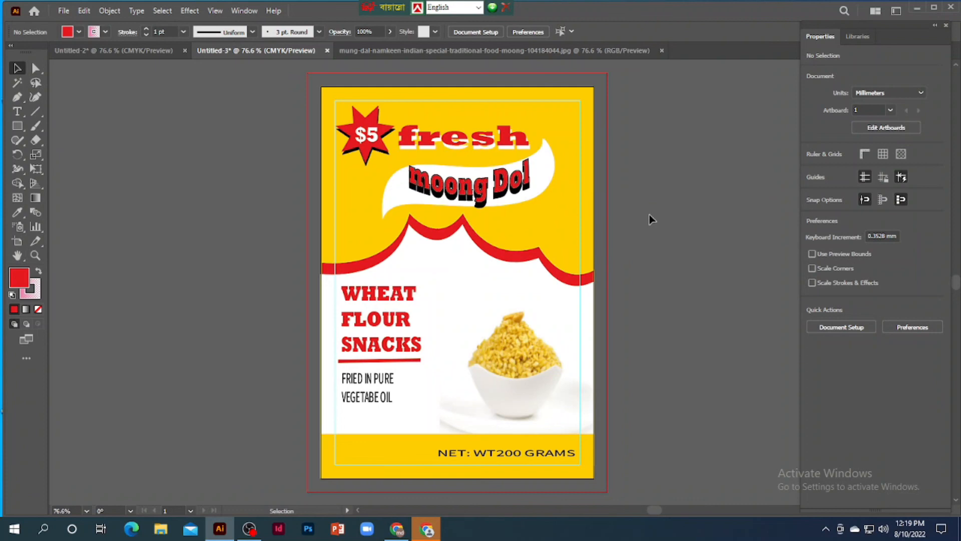
Open the Save for Web export for the finished page
{"action": "key", "text": "ctrl+alt+shift+s"}
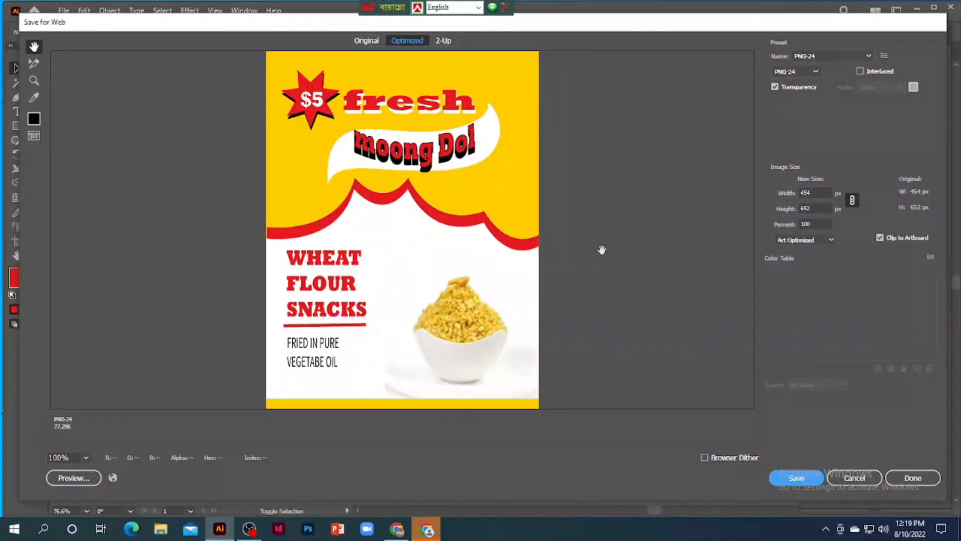